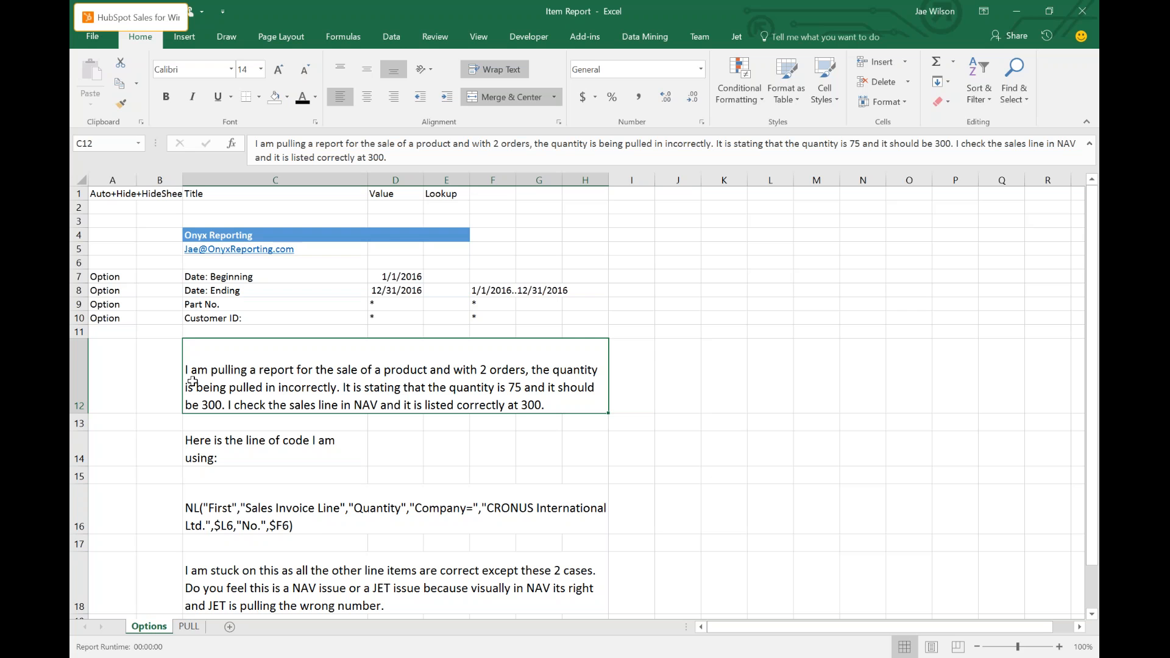
Read the support question and the NL formula text in C16 on the Options sheet.
scroll(174, 377, down, 1)
scroll(175, 377, down, 1)
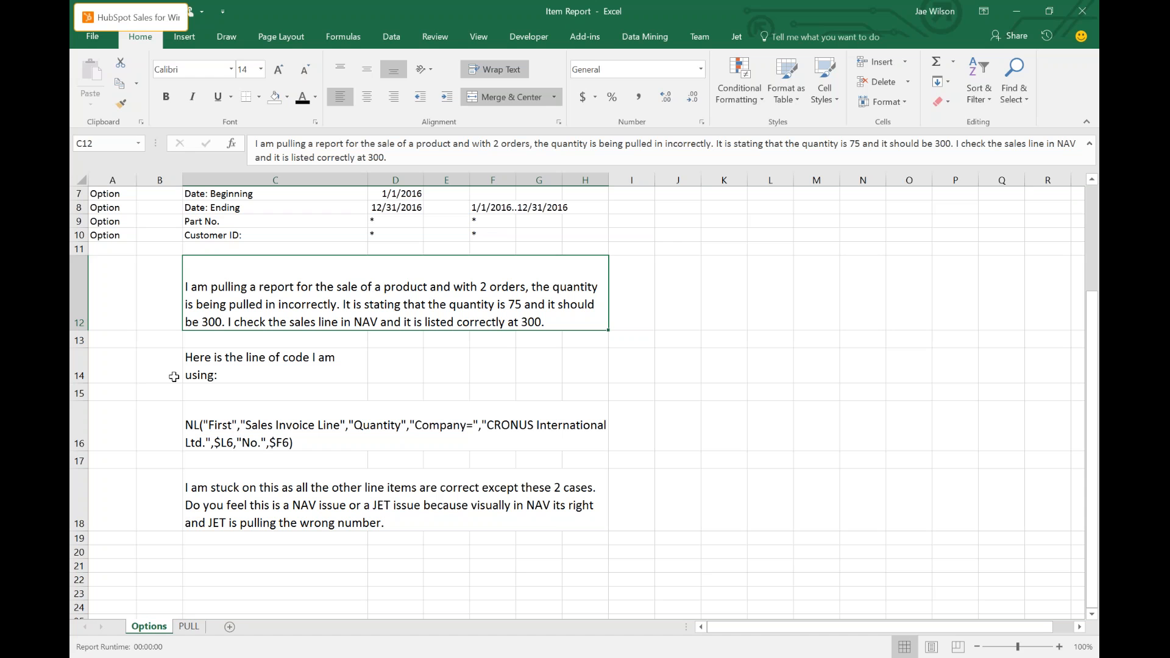
click(199, 472)
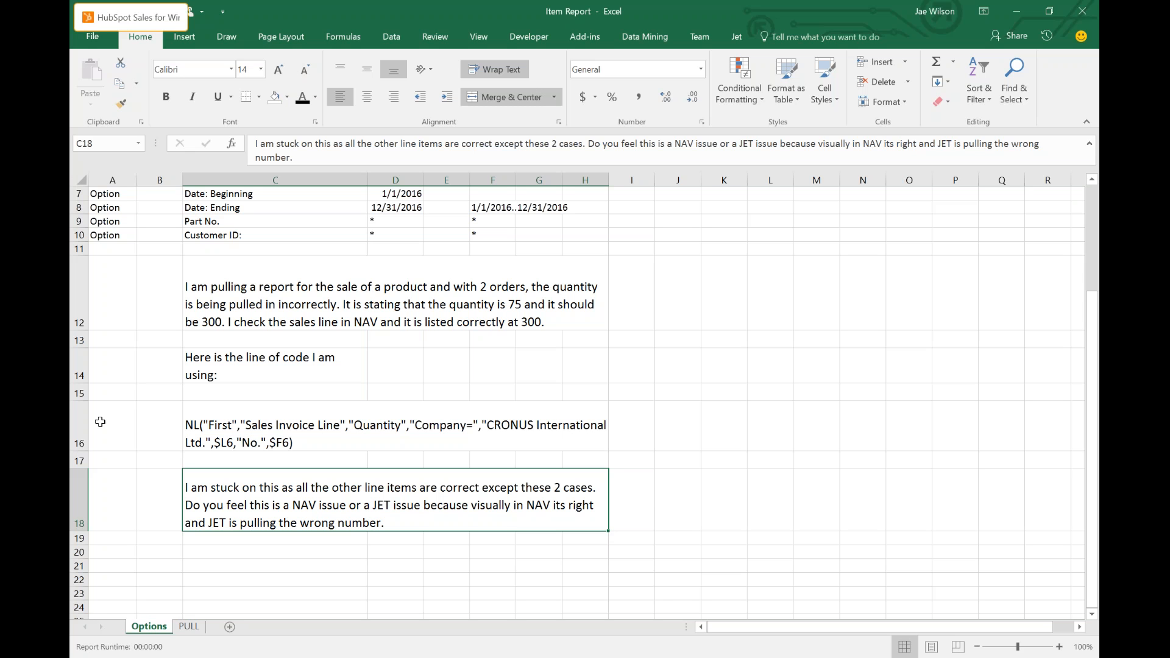
scroll(298, 522, up, 2)
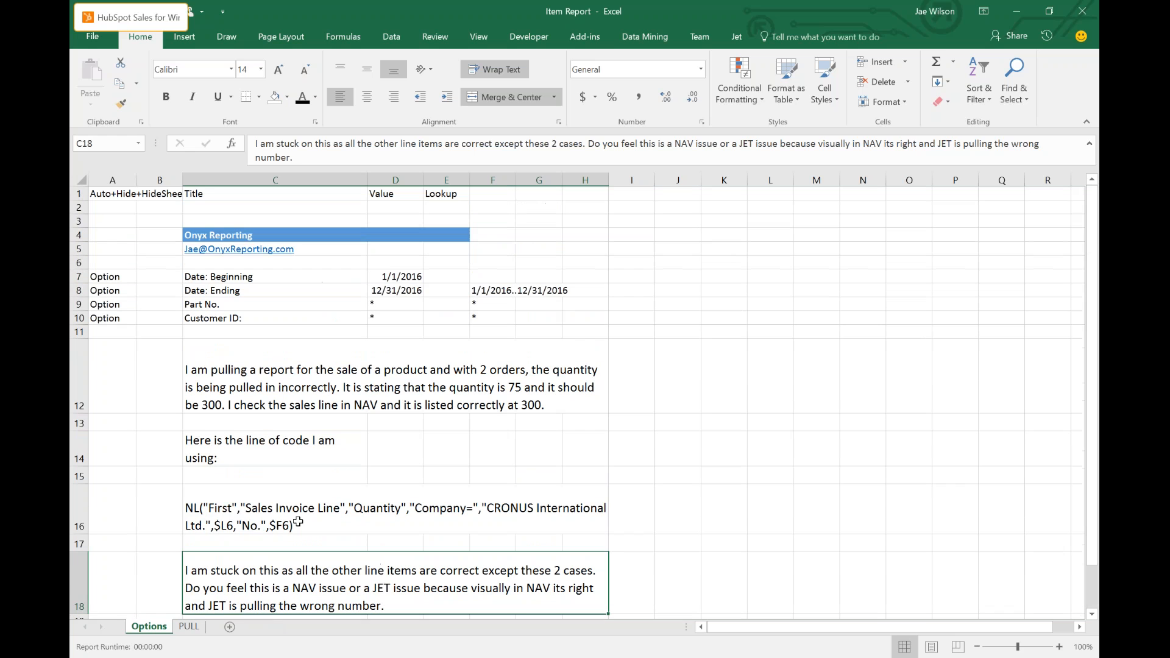
click(293, 520)
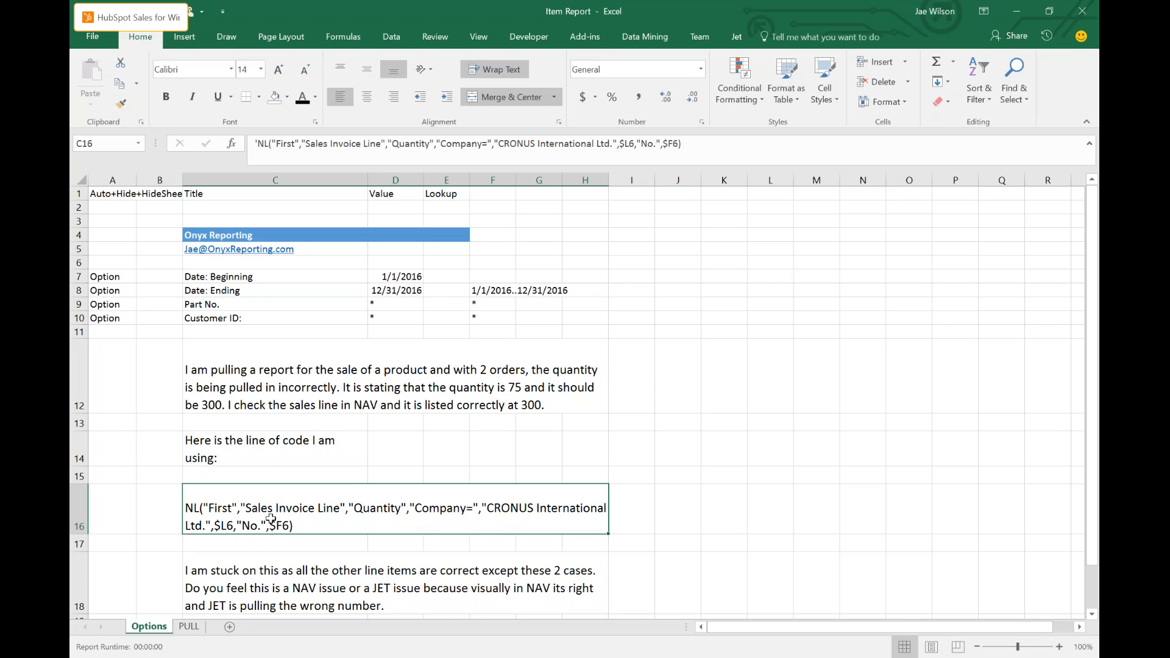
Highlight cell B8 on the PULL sheet with a yellow fill.
click(188, 626)
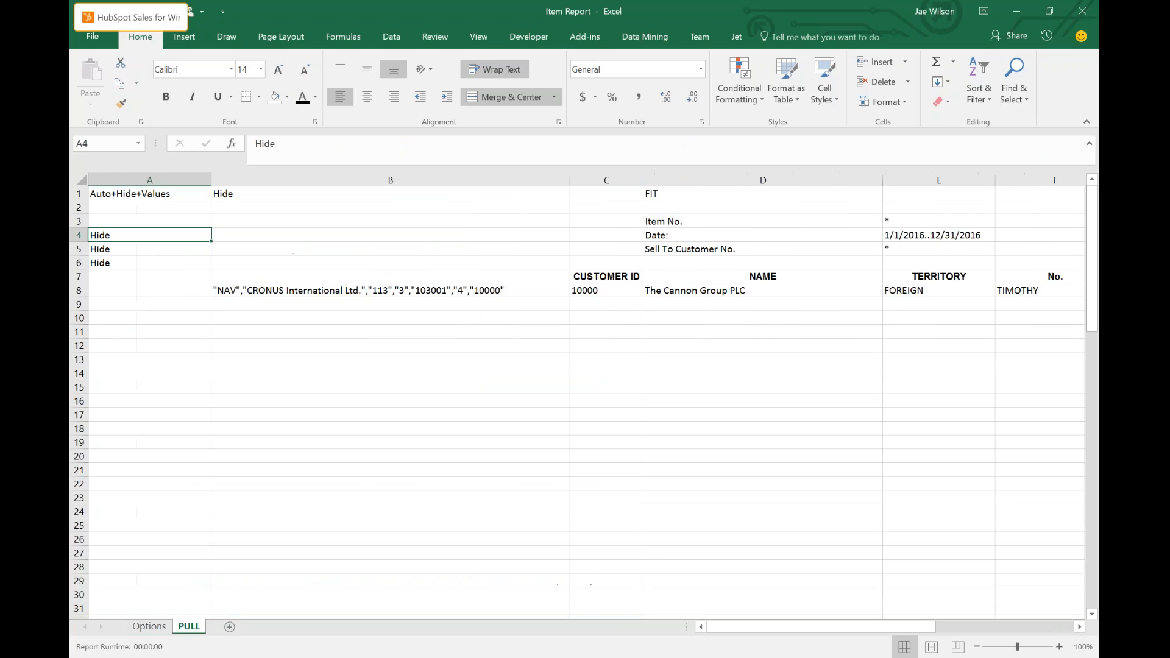
click(1079, 36)
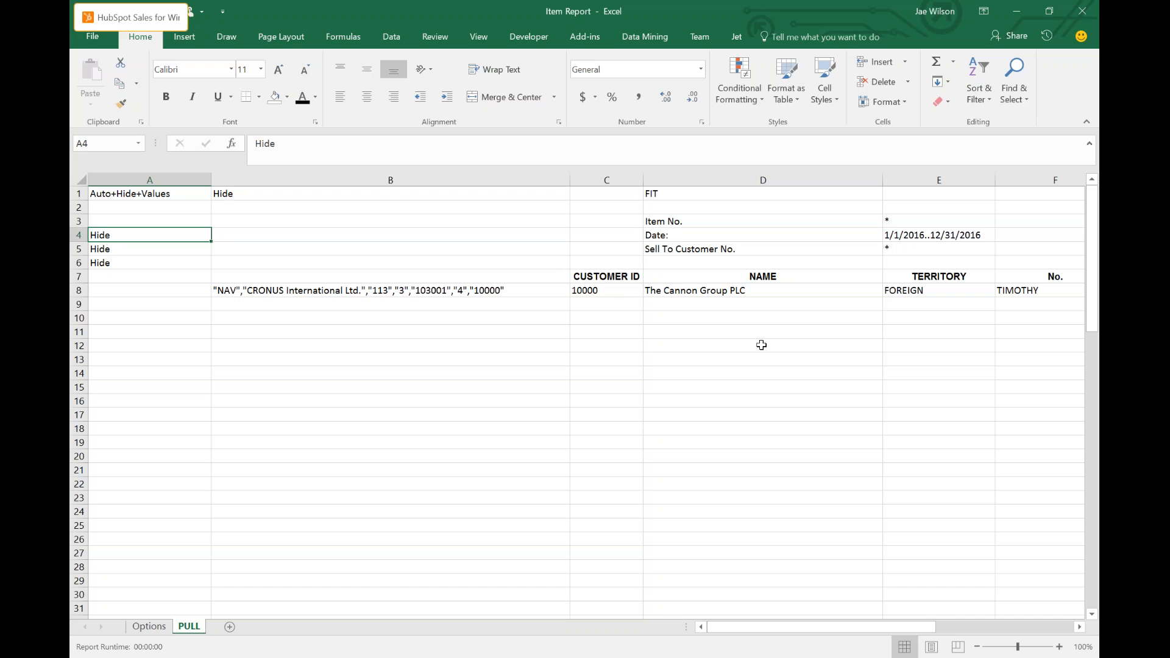
click(550, 292)
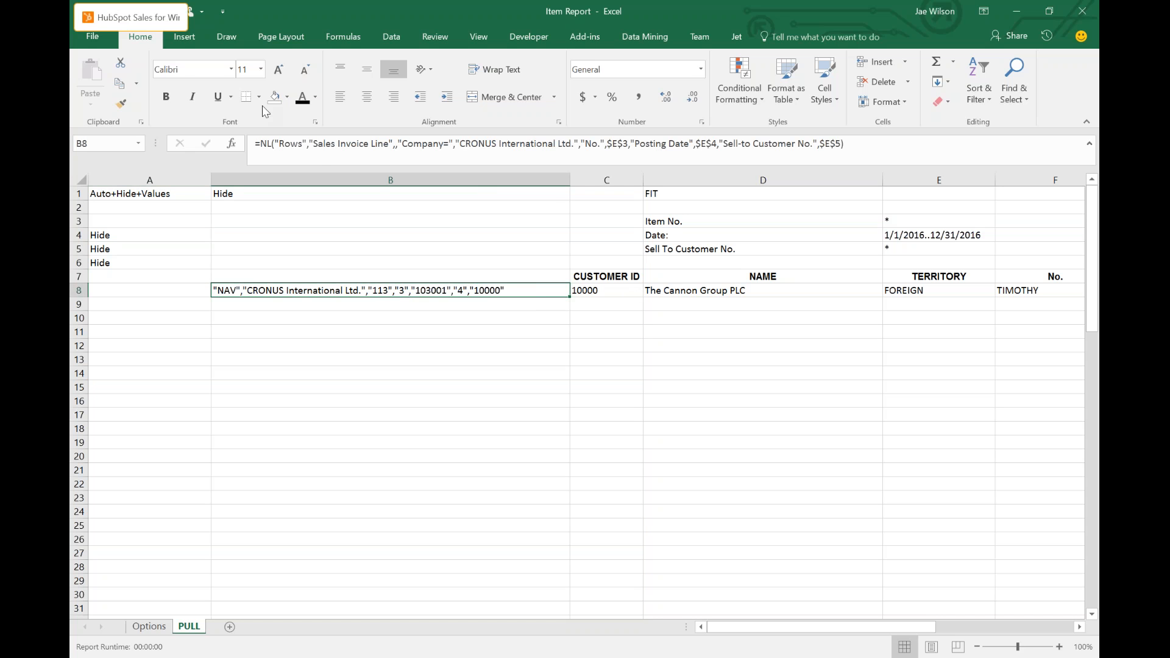
click(287, 97)
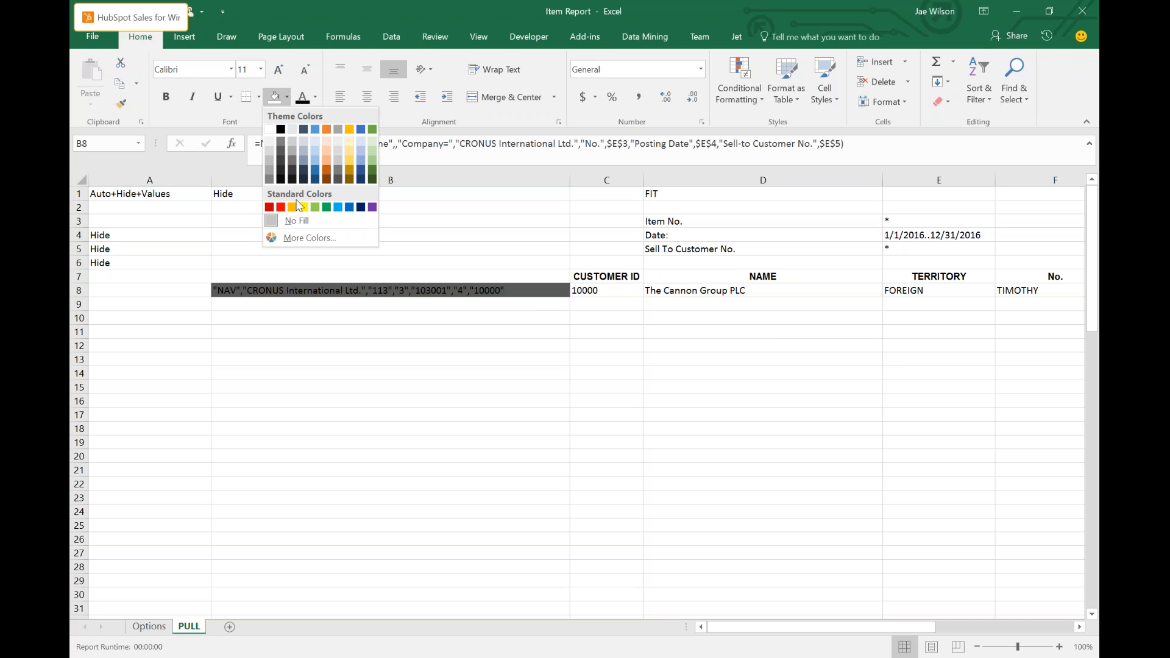
click(303, 208)
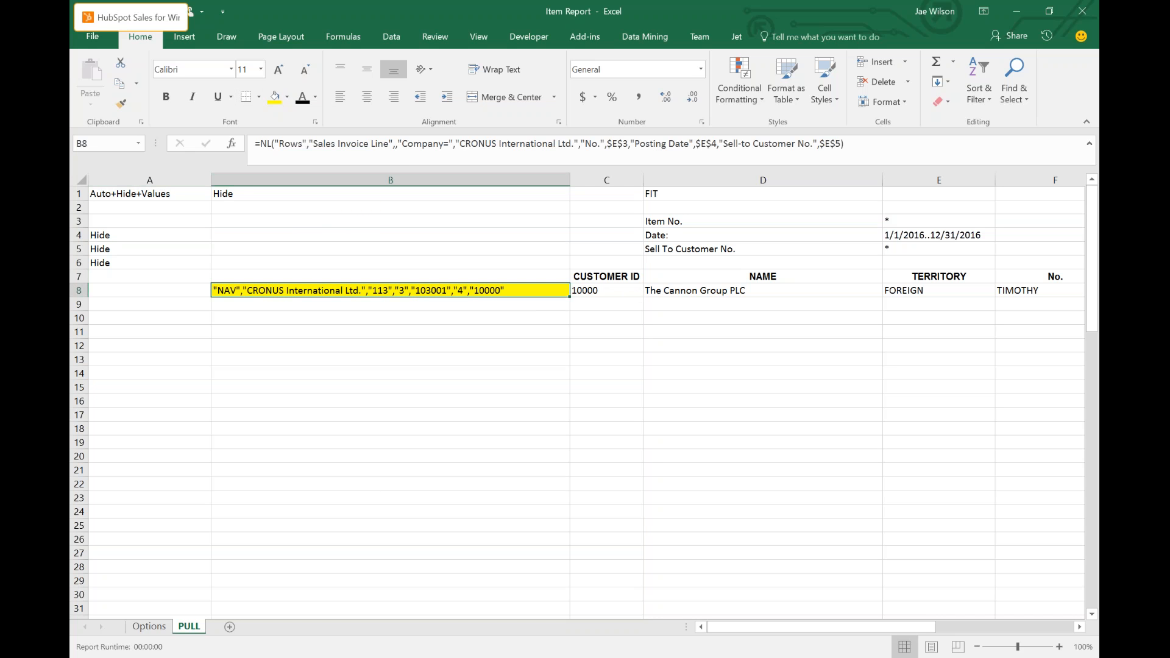
Examine the table and filter arguments of B8's NL function in the Jet Function Wizard.
click(736, 36)
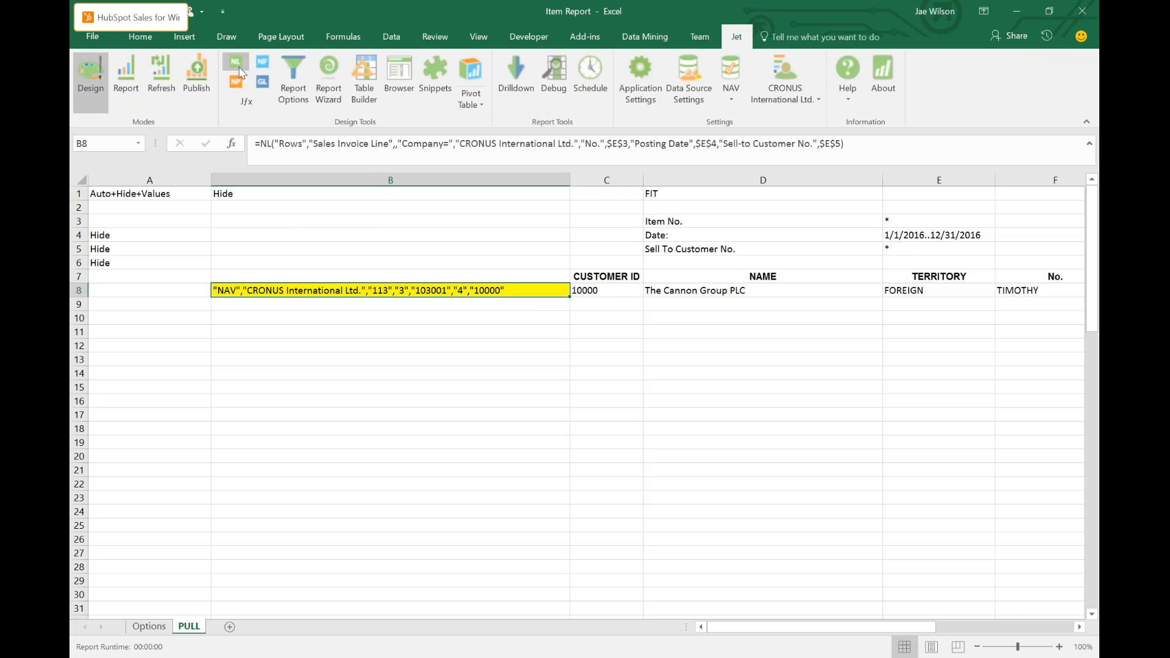
click(239, 70)
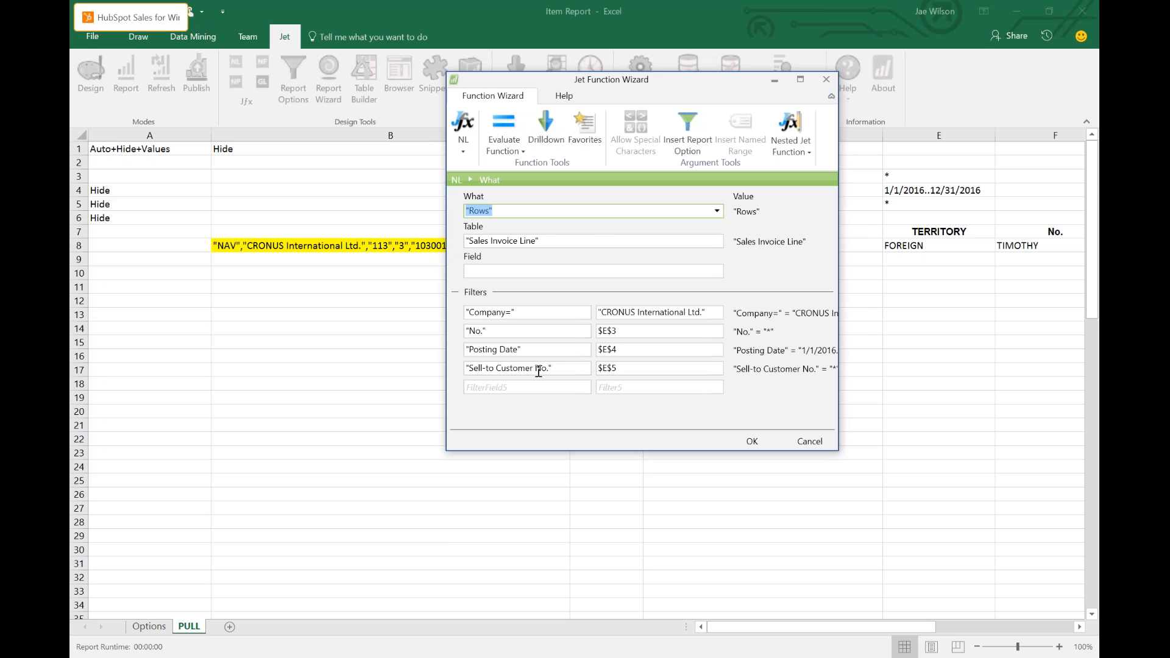
key(Return)
Enter the note "Data Dump / Record Key" in cell B12.
key(Down)
key(Down)
key(Down)
key(Down)
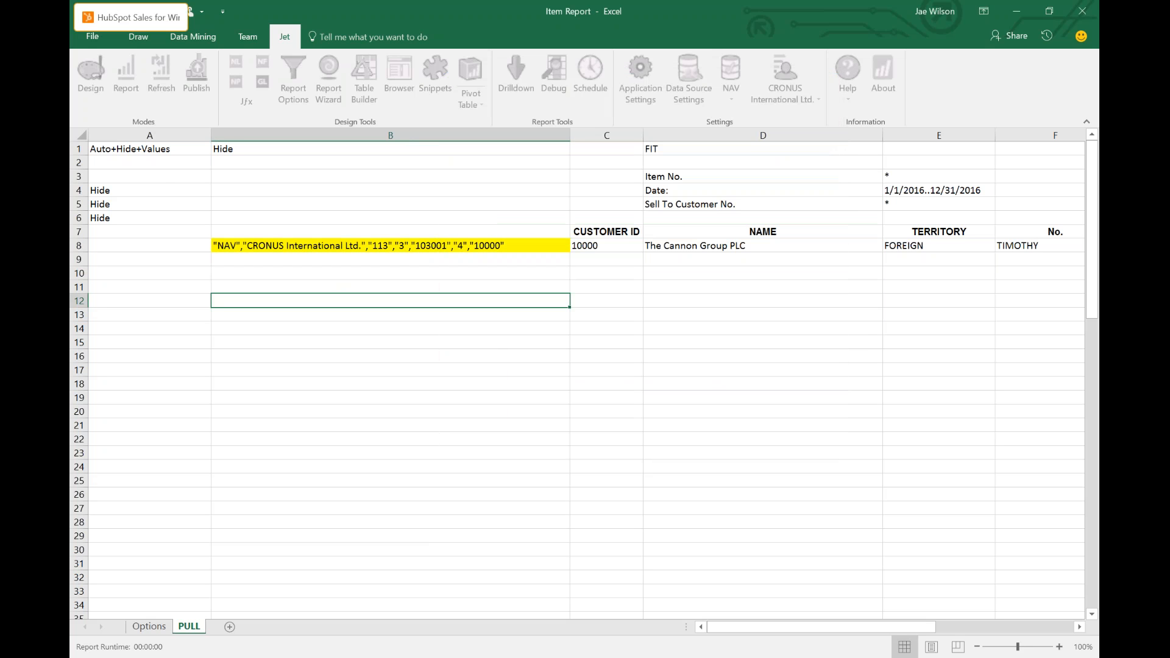
text(D)
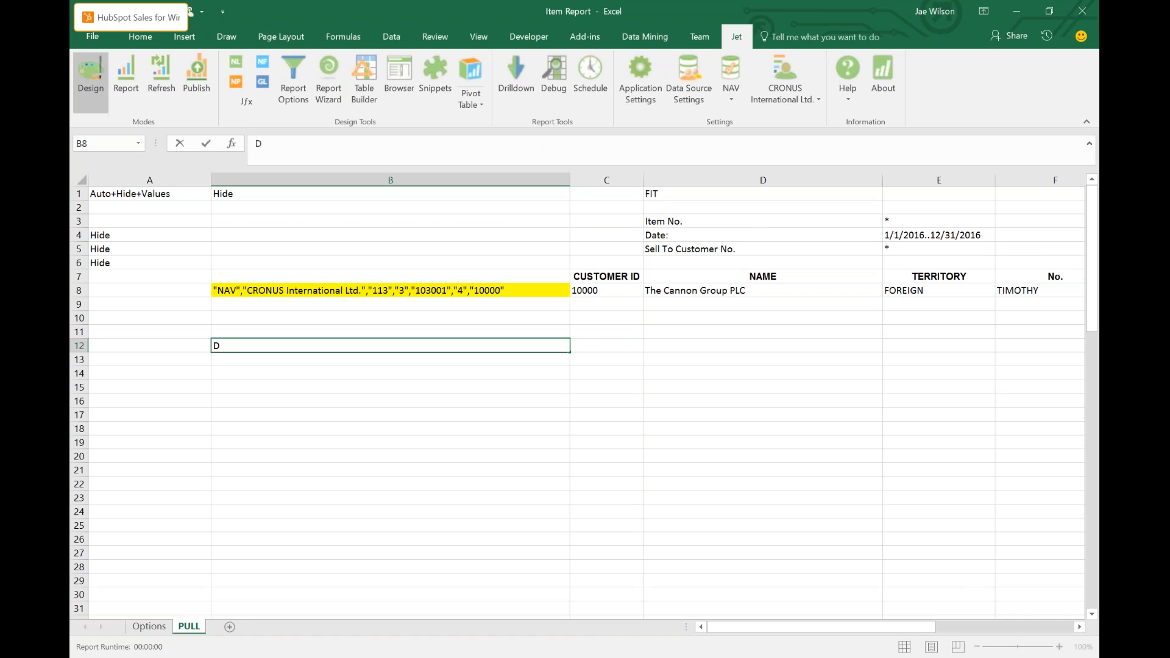
text(ata Dump /)
text(Rec)
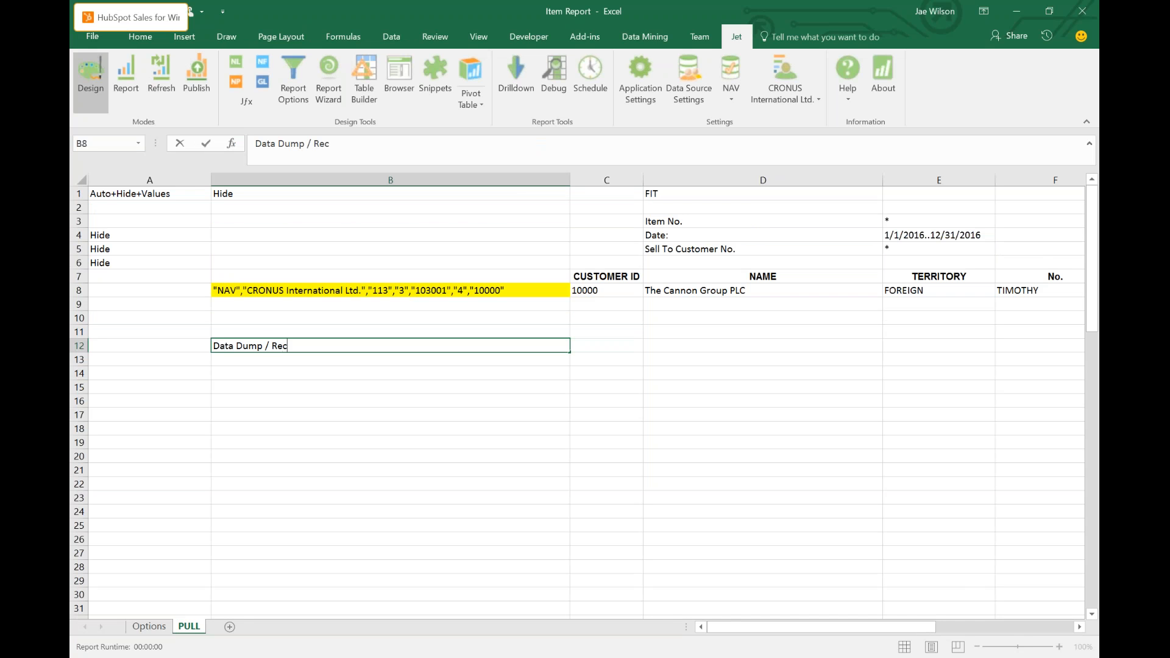
text(ord Key)
key(Return)
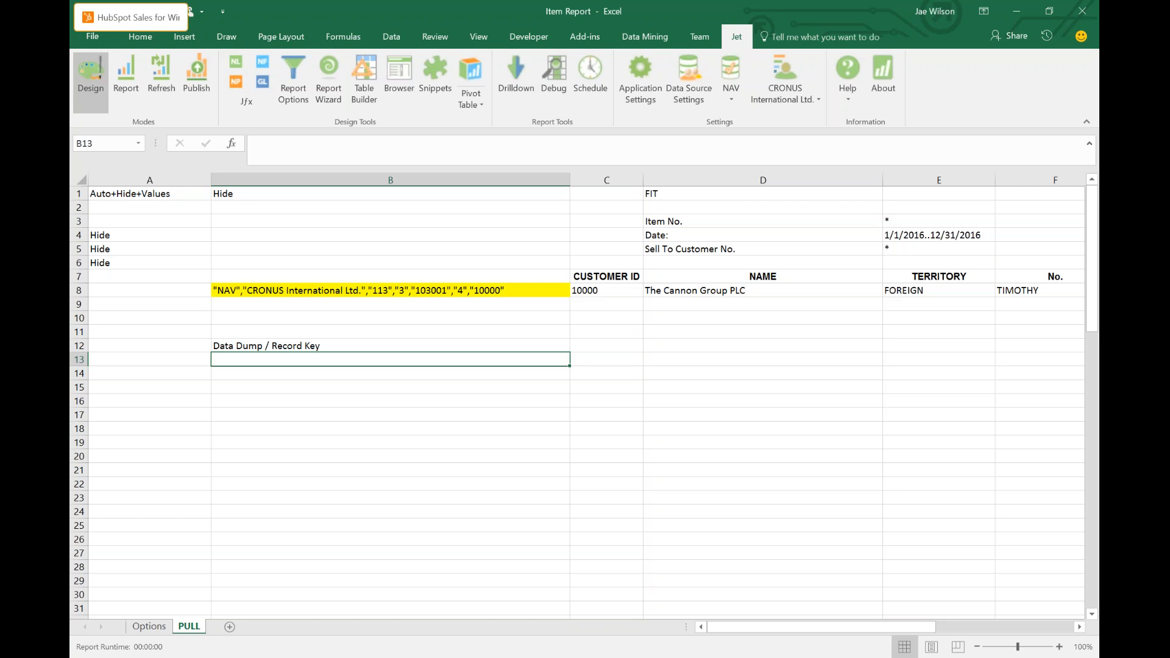
Enter "Unique Identifier for a record in your database" in cell B13.
click(358, 298)
click(368, 373)
click(385, 359)
key(F2)
text(Unique Id)
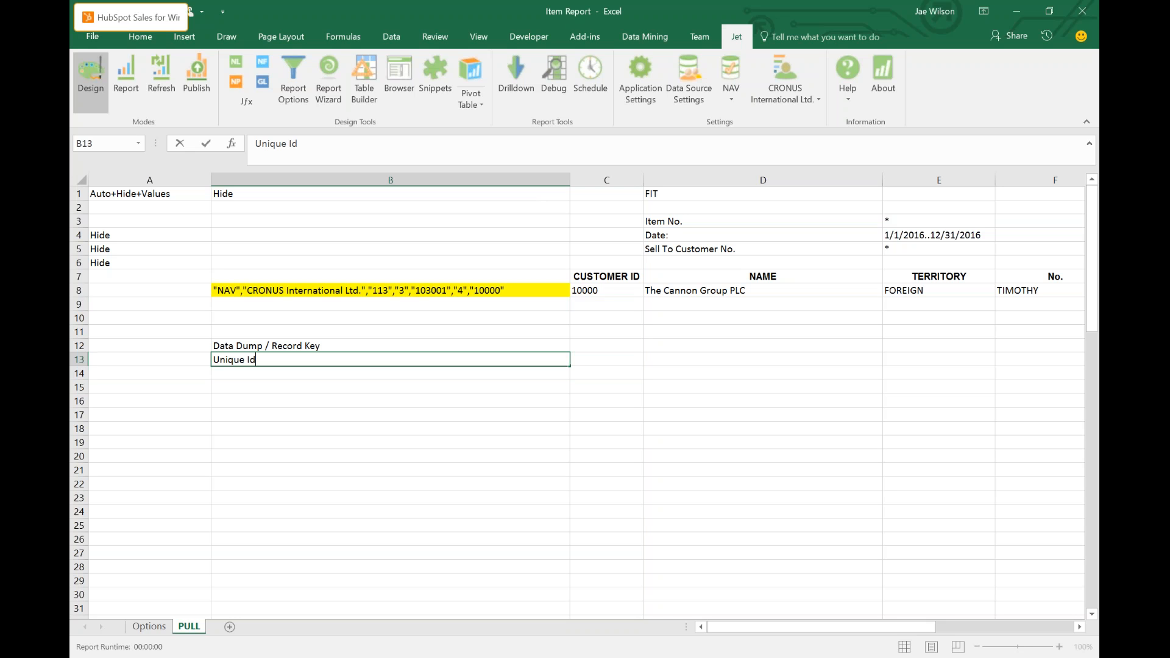
text(entifier for a rec)
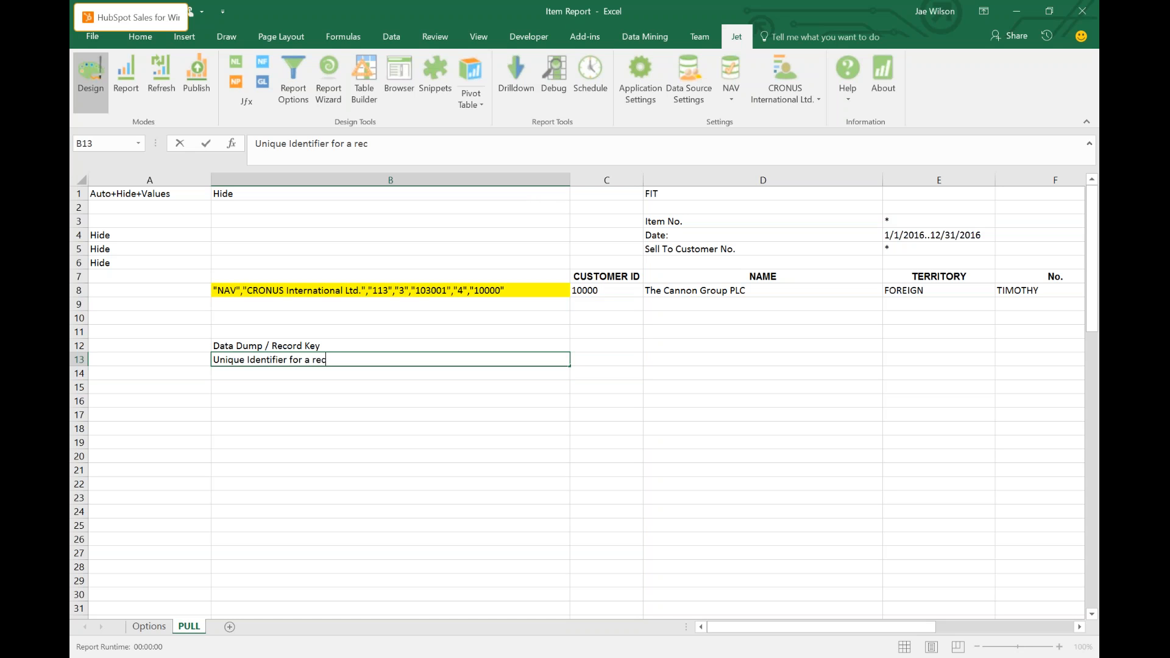
text(ord in your database)
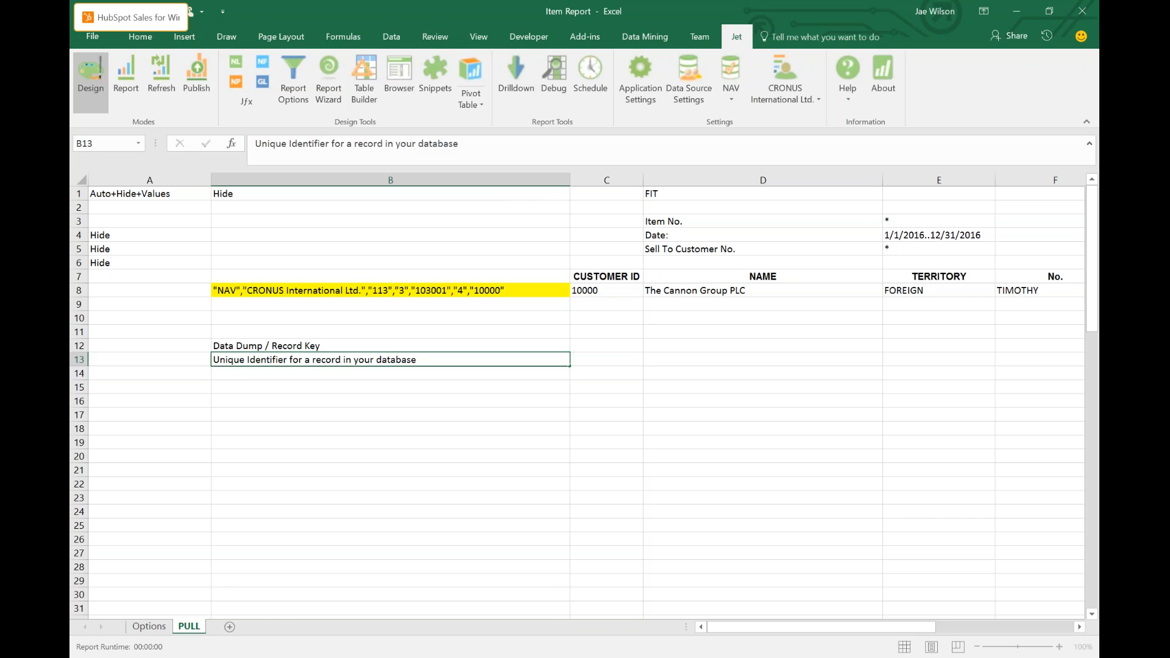
key(Return)
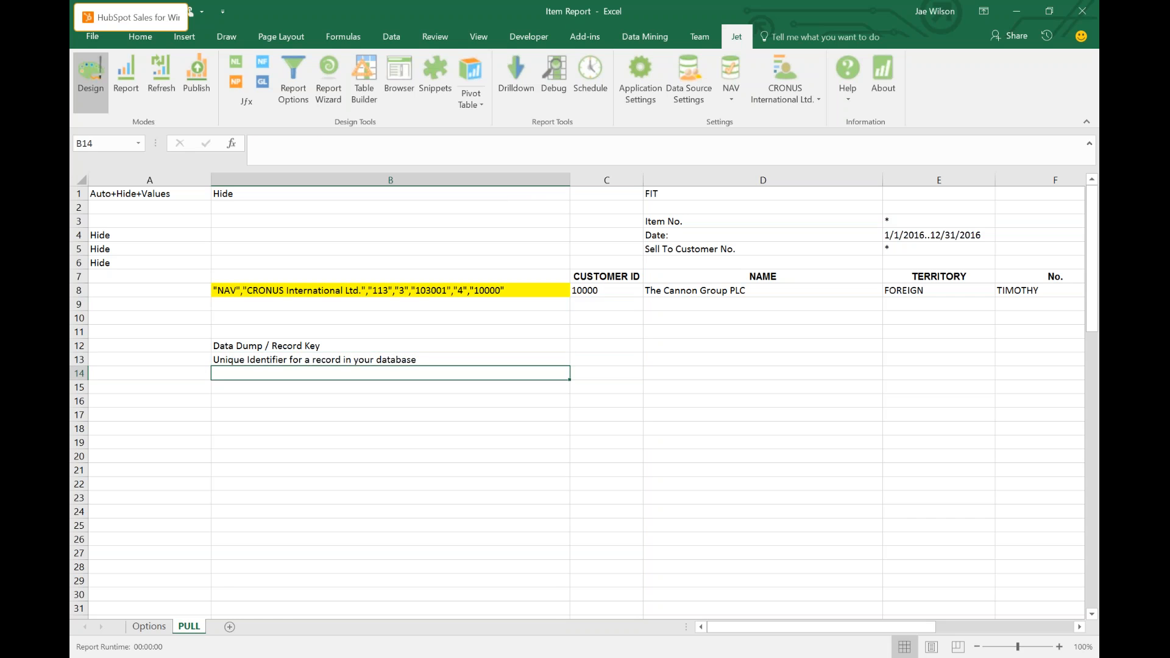
key(Return)
Inspect the "Sales Invoice Line" table argument in B8's formula, leaving the formula as it is.
click(370, 410)
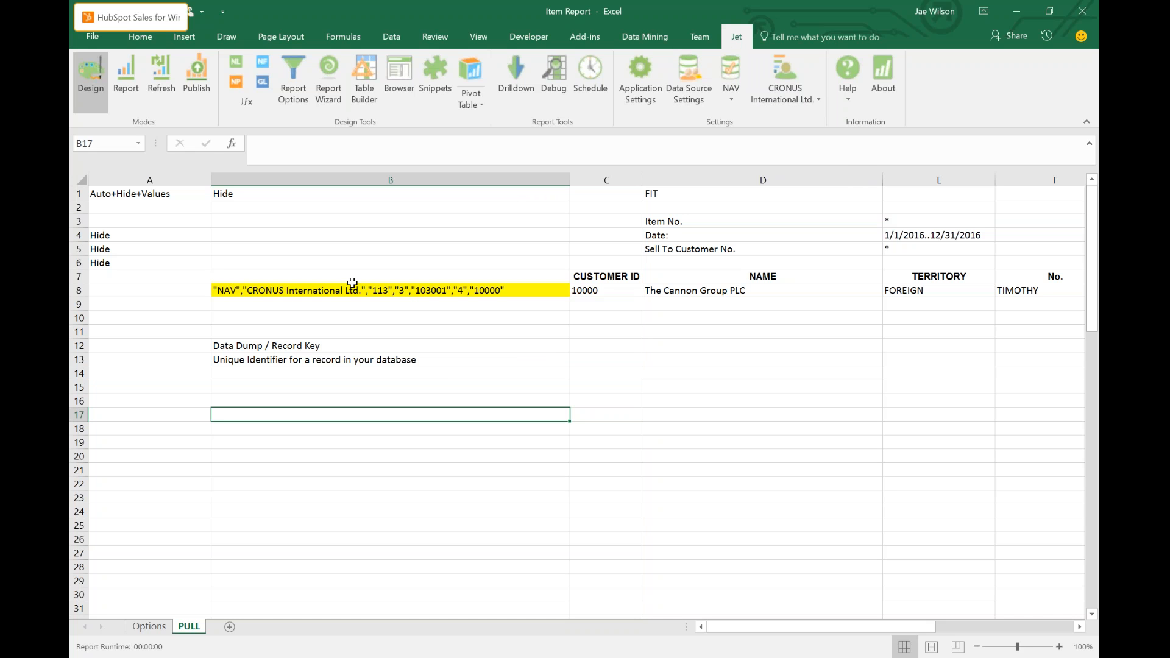
click(378, 287)
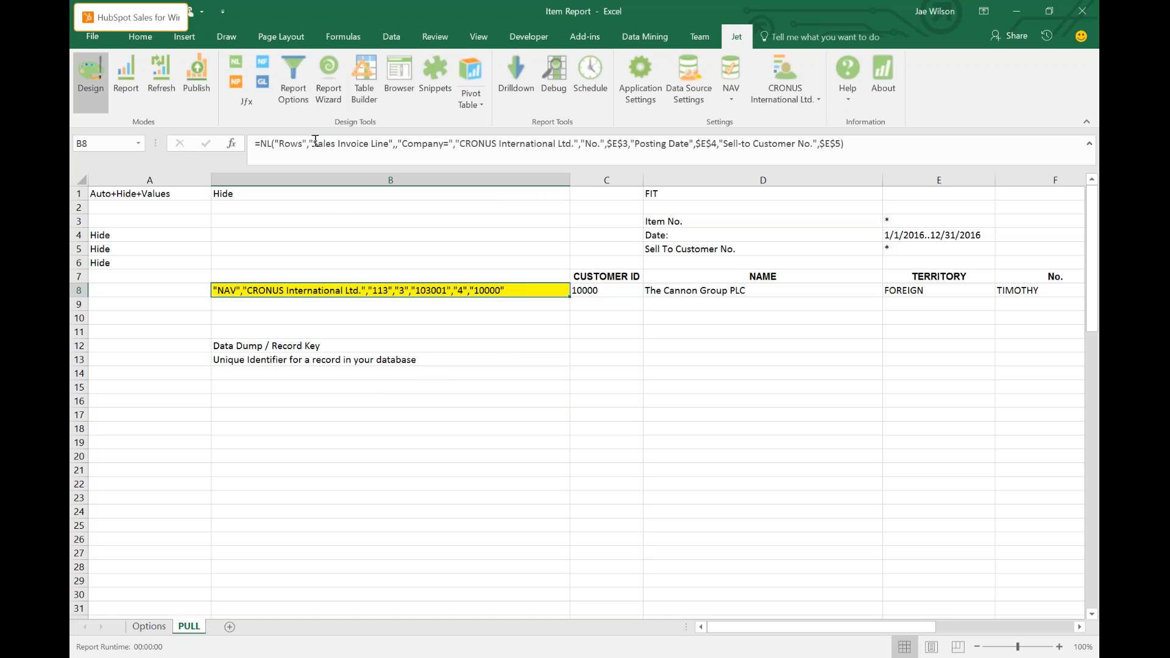
click(314, 145)
drag(314, 144, 391, 144)
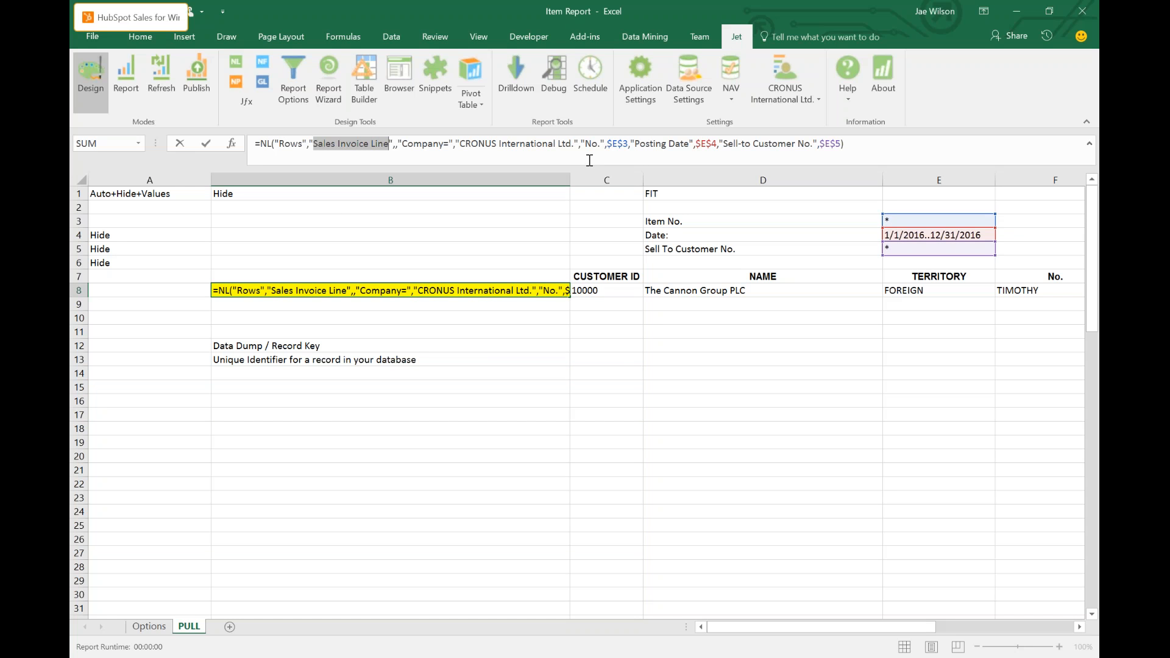
key(Return)
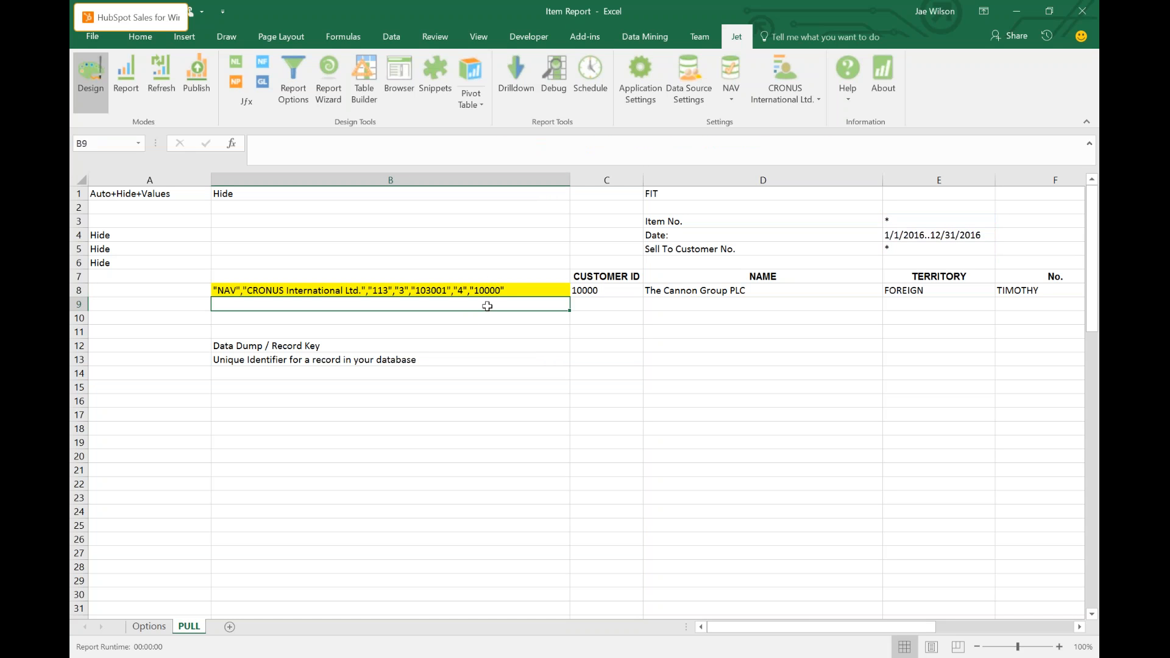
Enter the note "Unique ID for SIL is [Document No.] , [Line No.]" in cell B15.
click(408, 376)
click(393, 385)
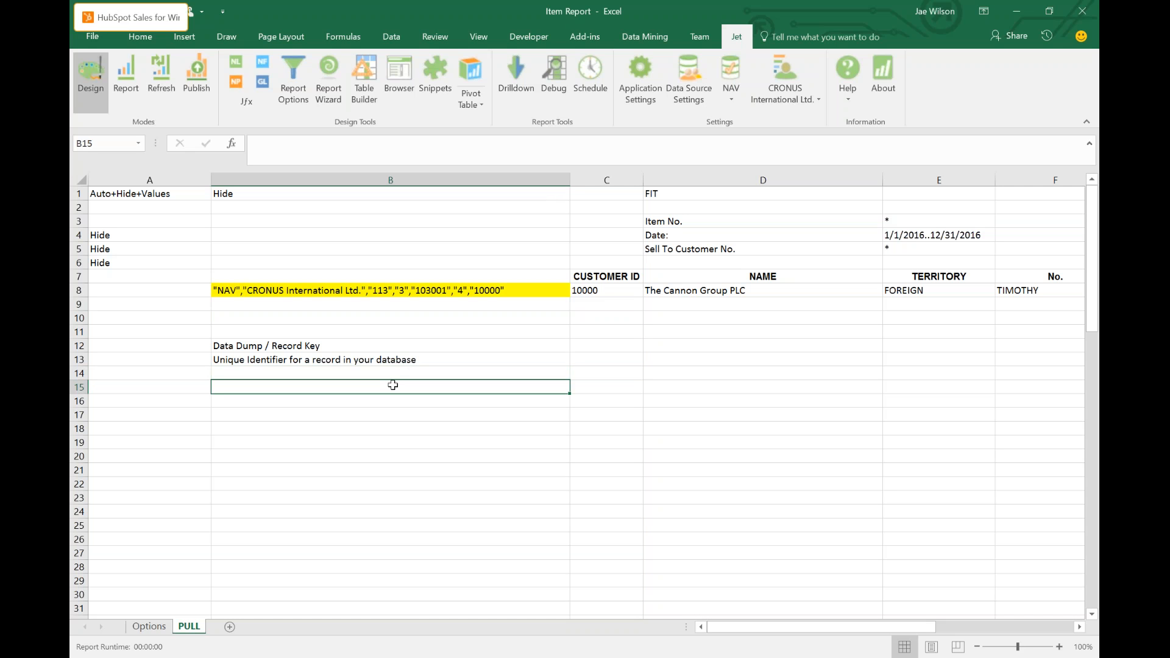
key(F2)
text(Unique ID f)
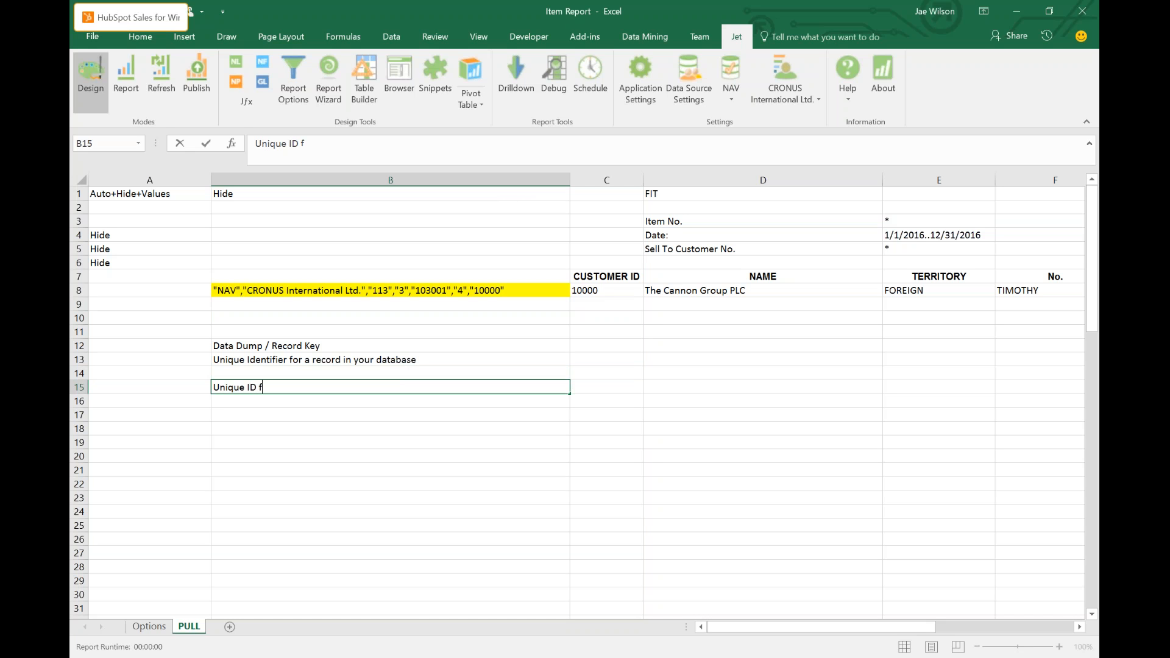
text(or SlL is [Document No.],)
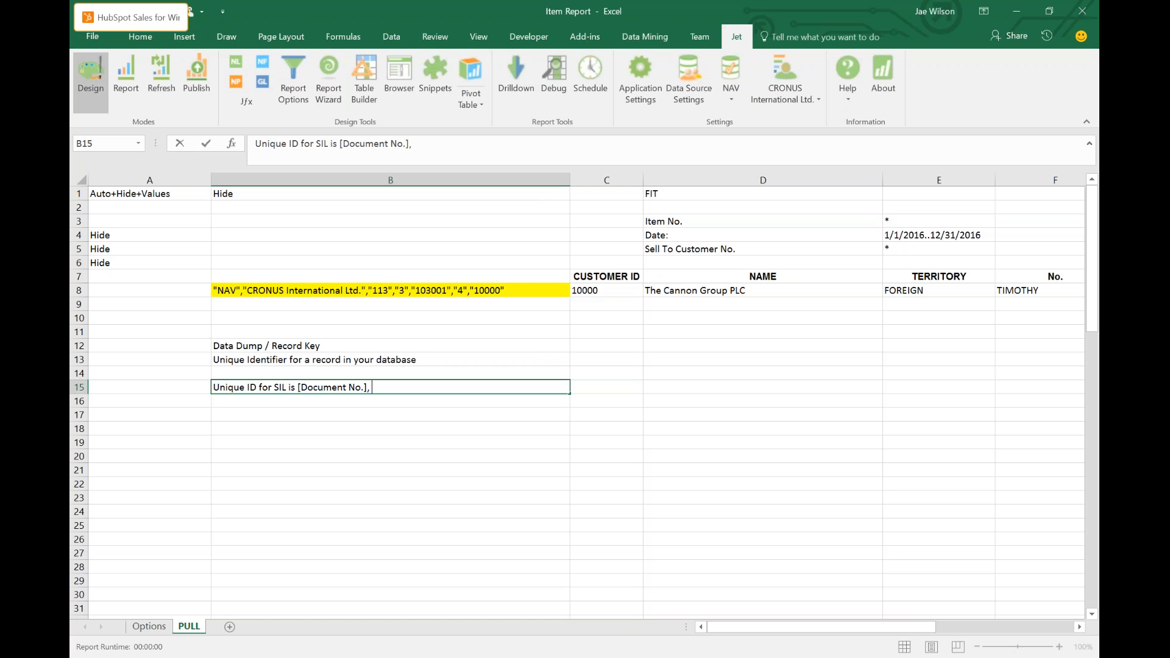
key(BackSpace)
text(, [Line No.[)
key(BackSpace)
text(])
key(Return)
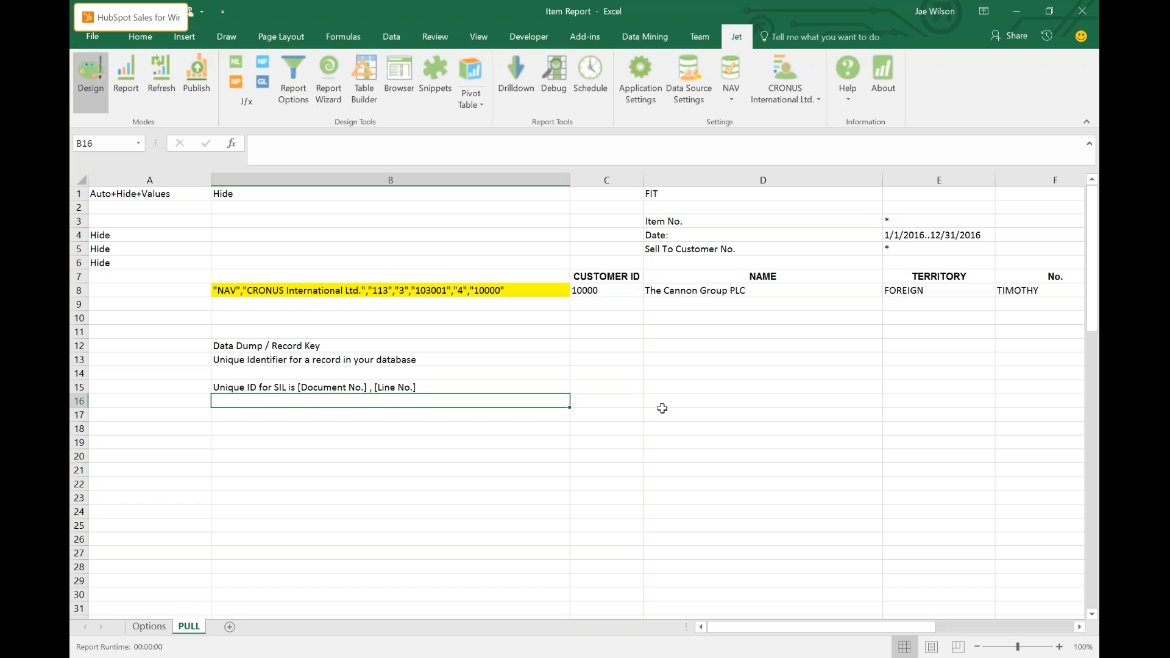
Enter the example title "Buy 2 get 1 Free" in cell B18.
click(539, 291)
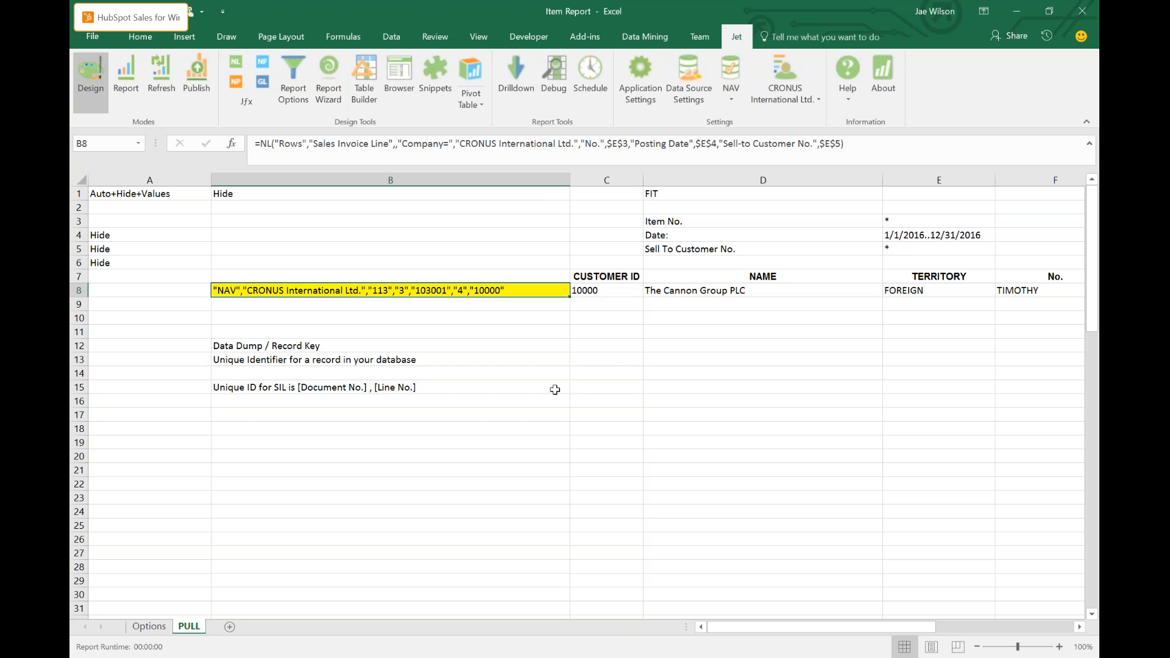
click(555, 390)
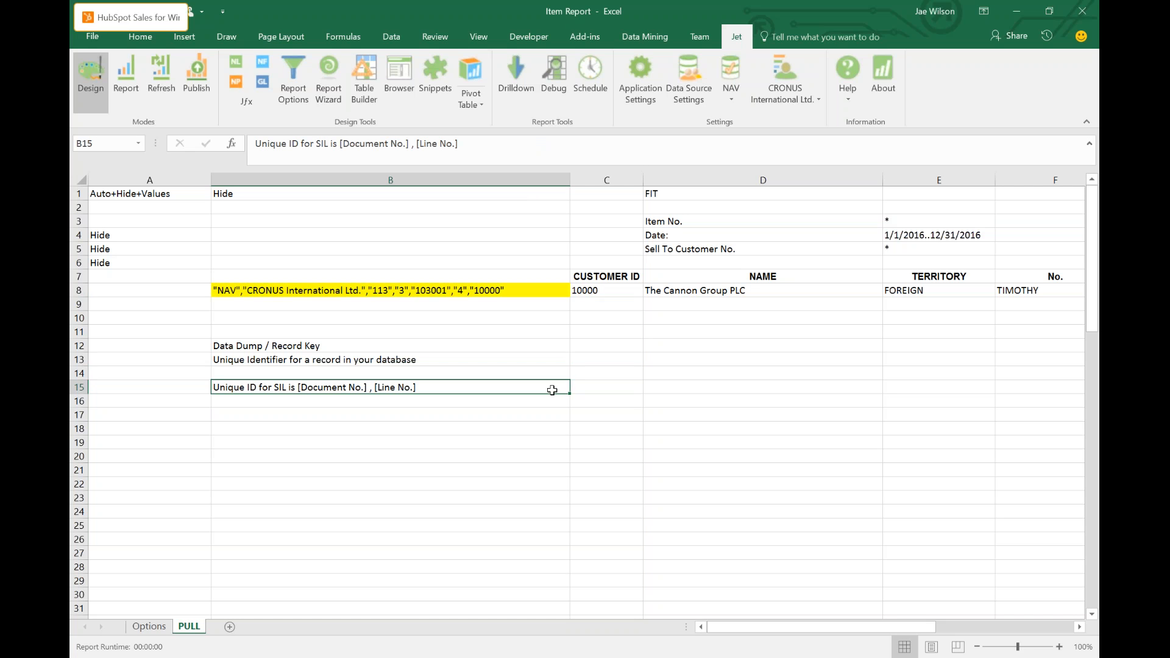
click(437, 427)
text(Bu)
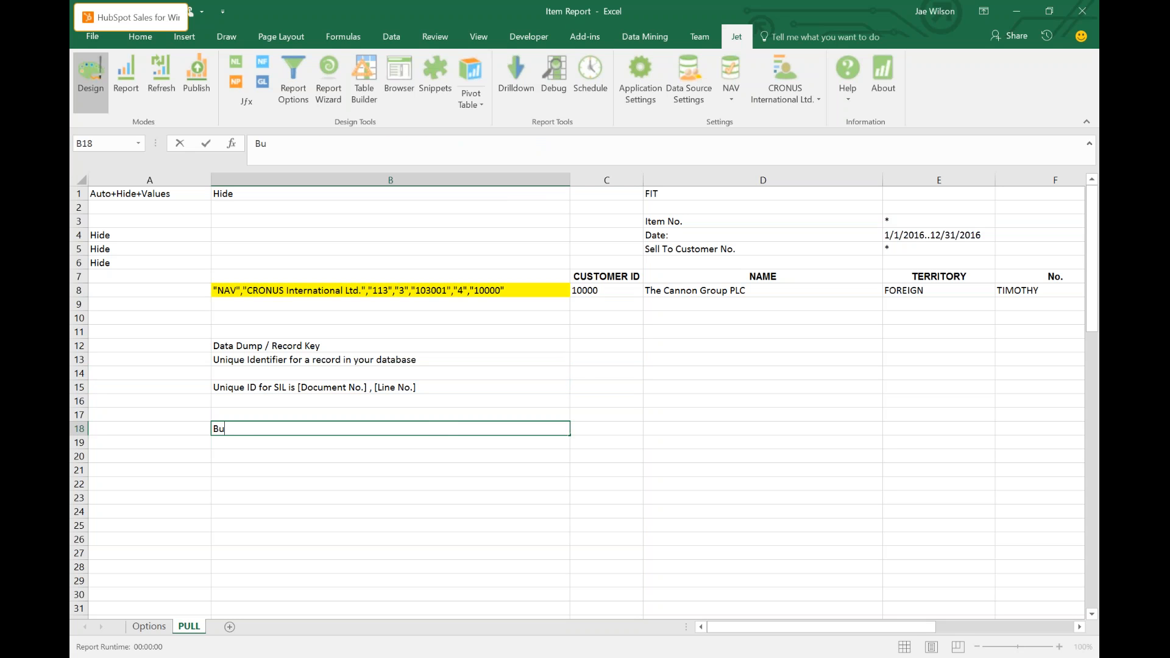
text(y 2 get 1 Free)
key(Return)
key(Return)
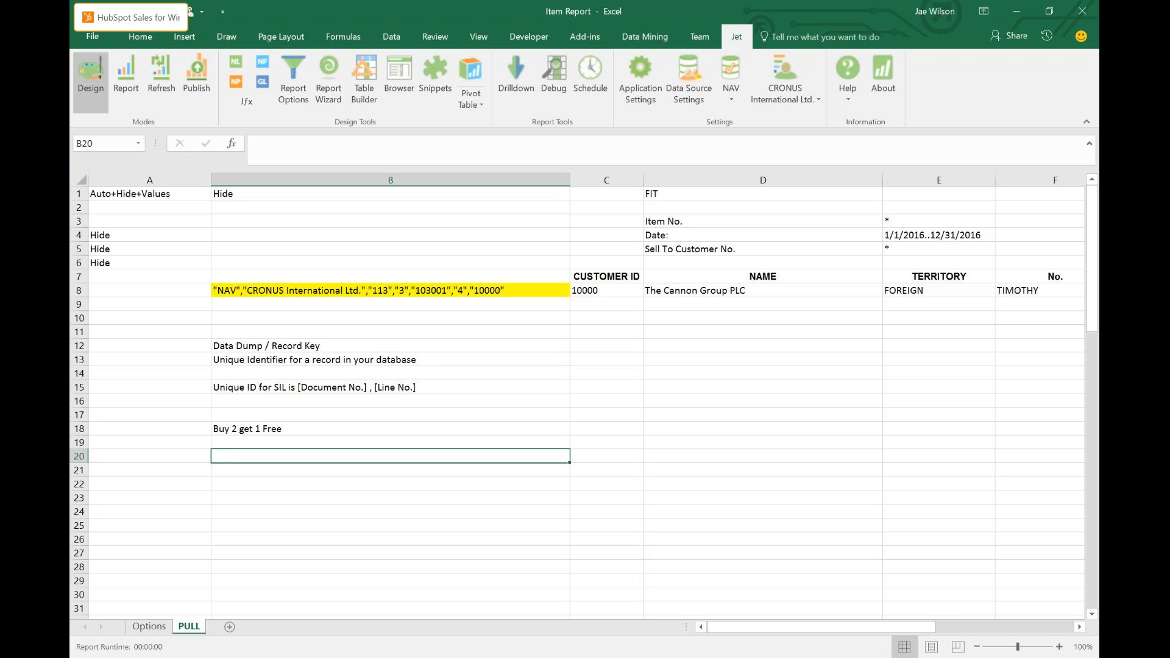
Add the header "Item No." in B20 with the item WIDA in B21.
text(Item No.)
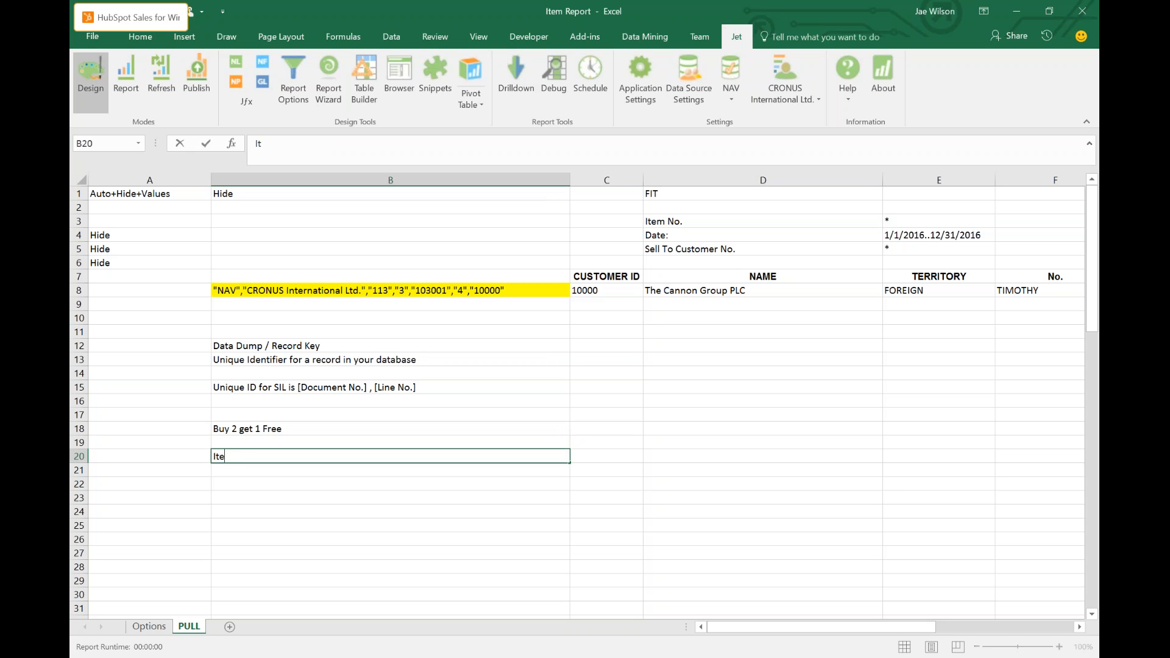
key(Return)
text(I)
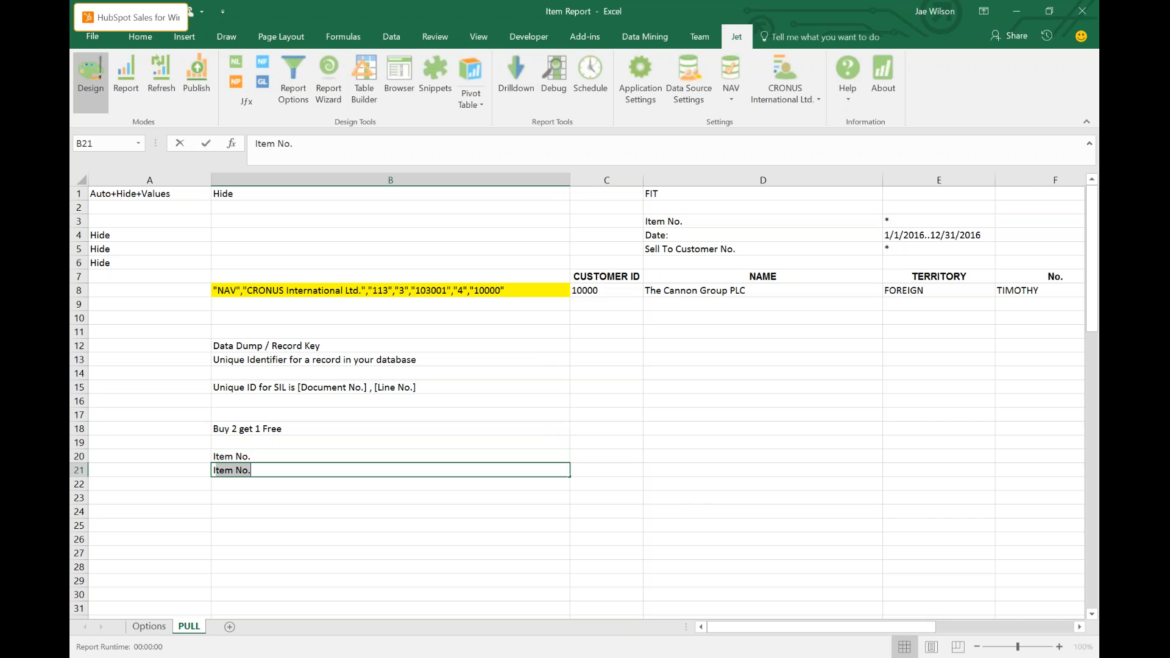
key(BackSpace)
key(BackSpace)
text(WIDA)
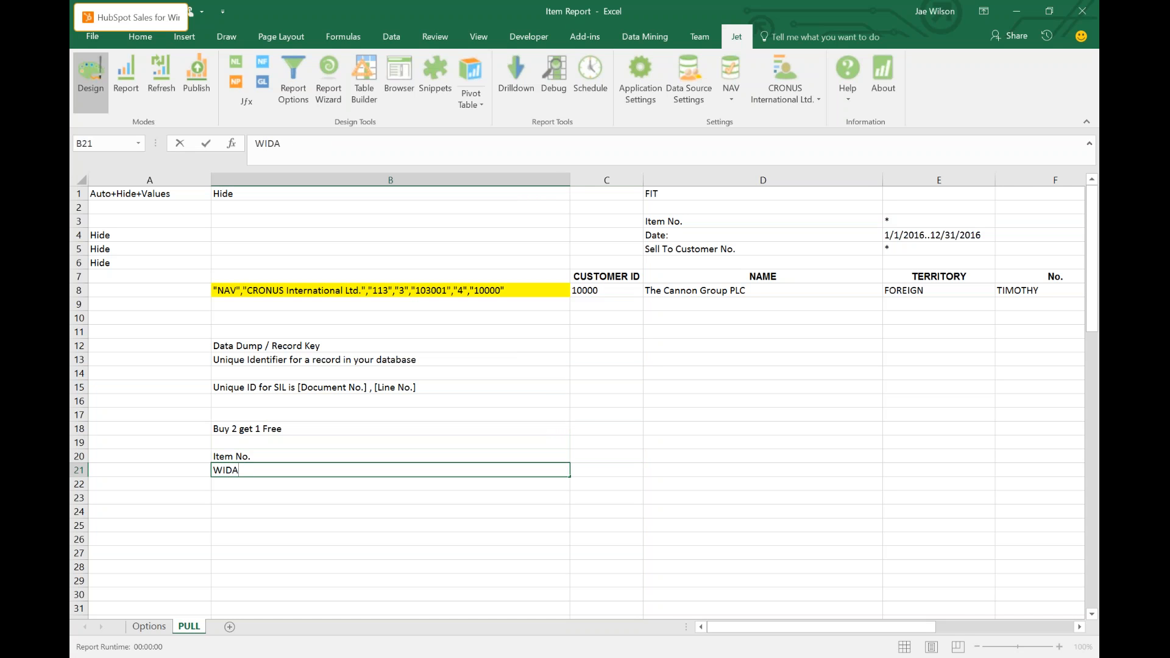
Add the header "Qty" in C20 with a quantity of 2 in C21.
click(606, 456)
text(QTy)
key(BackSpace)
key(BackSpace)
text(ty)
key(Return)
text(2)
Add the header "Price" in D20 with a price of 25 in D21.
click(763, 456)
text(Price)
key(Return)
key(F2)
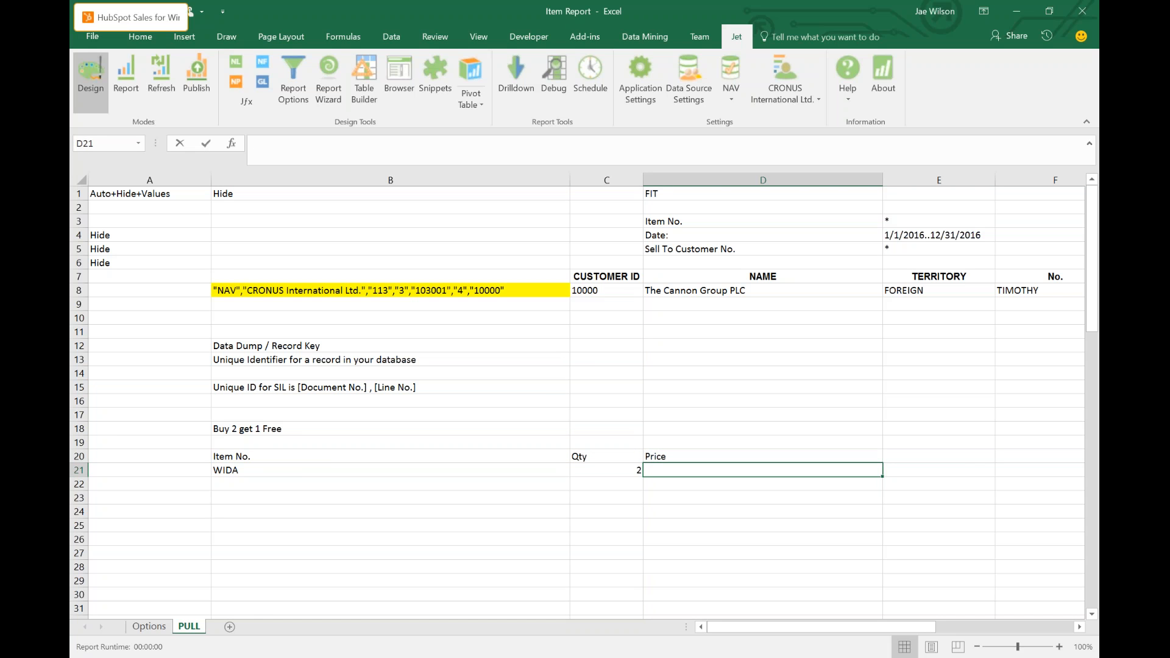
text(25)
key(Return)
Add a second example line by entering the item WIDA in B22.
click(390, 484)
key(F2)
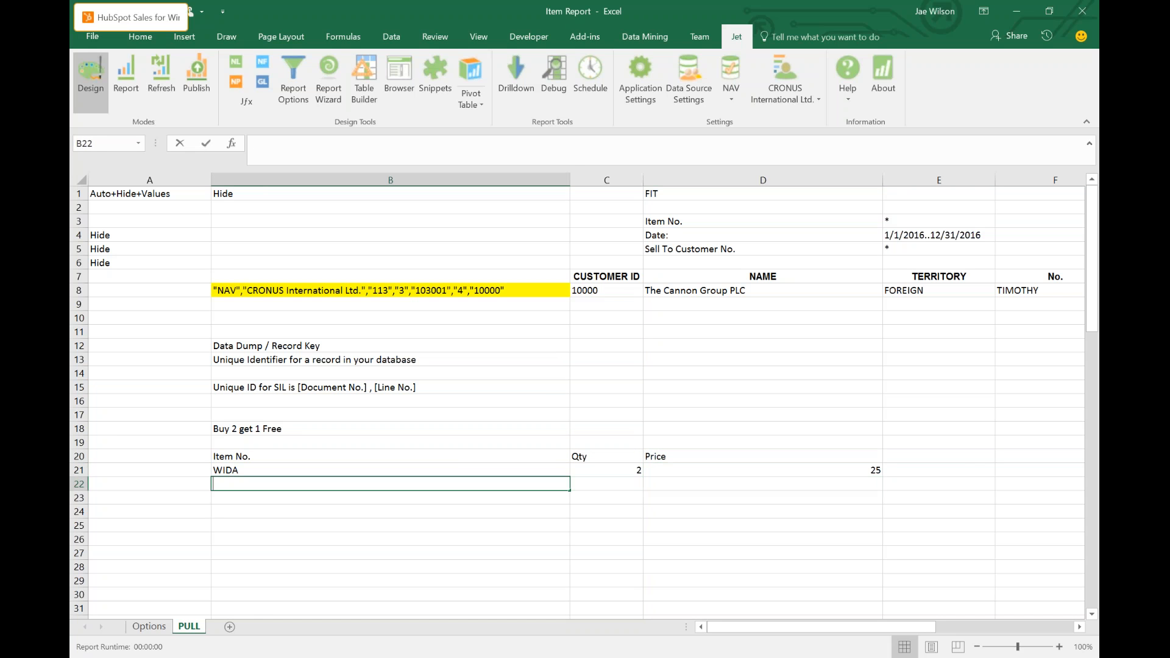
text(WIDA)
key(Left)
Add the header "Invoice" in A20 and enter invoice ABC1 for both example lines in A21 and A22.
key(Up)
key(Up)
key(F2)
text(Invoice)
key(Return)
text(ABC!)
key(Return)
text(ABC1)
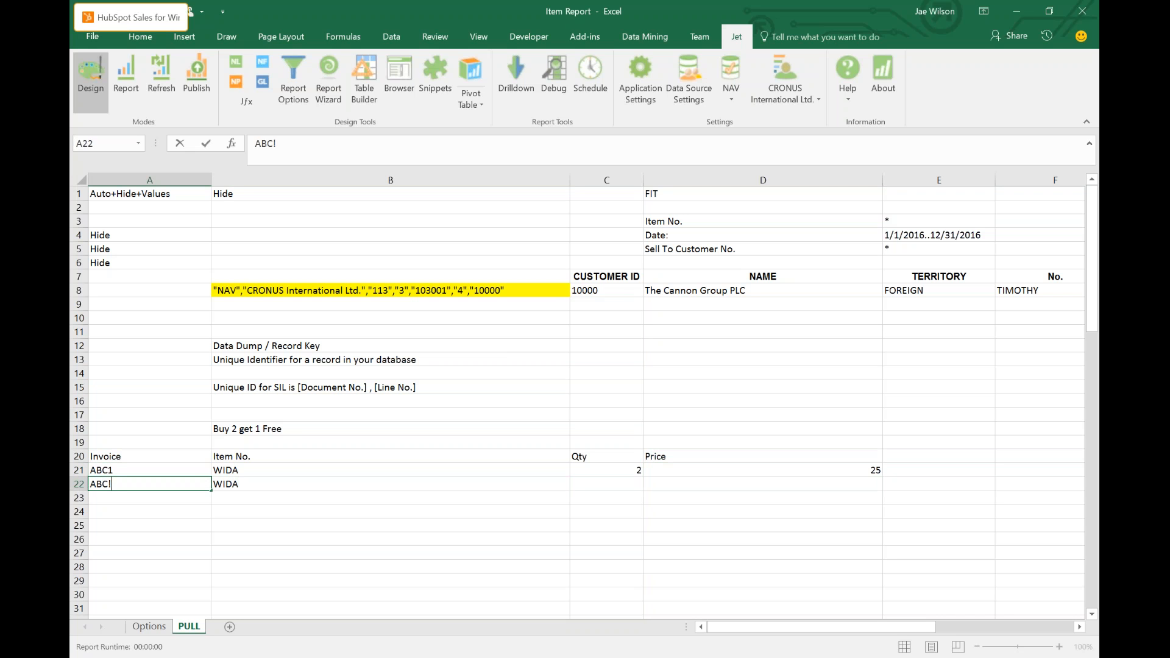
key(BackSpace)
text(1)
key(Tab)
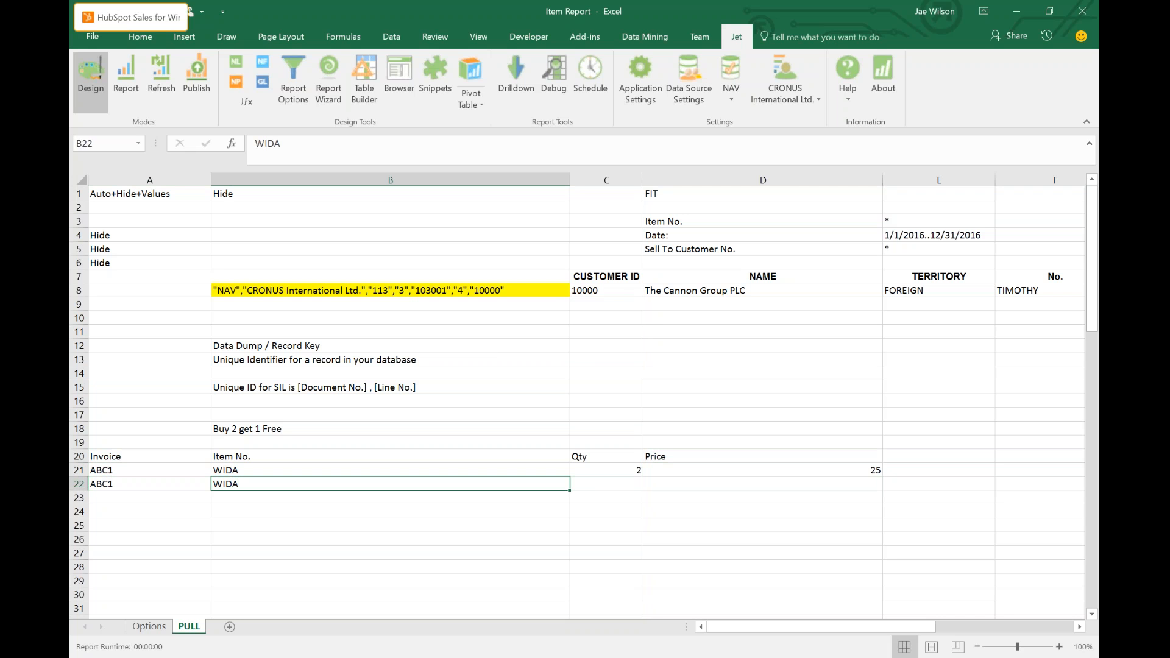
Complete the free line with a quantity of 1 in C22 and a price of 0 in D22.
key(Tab)
text(1)
key(Tab)
text(0)
key(Return)
Compare the item, quantity, price and invoice of the two example lines with the unique ID note in B15.
drag(239, 471, 242, 484)
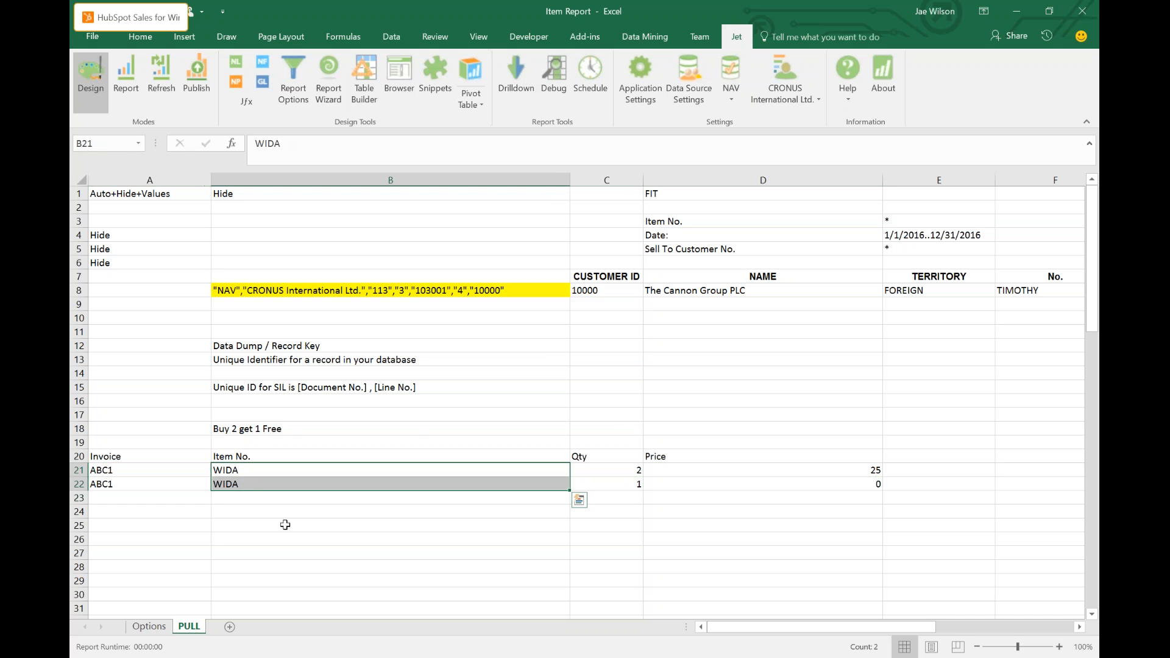
drag(603, 458, 781, 484)
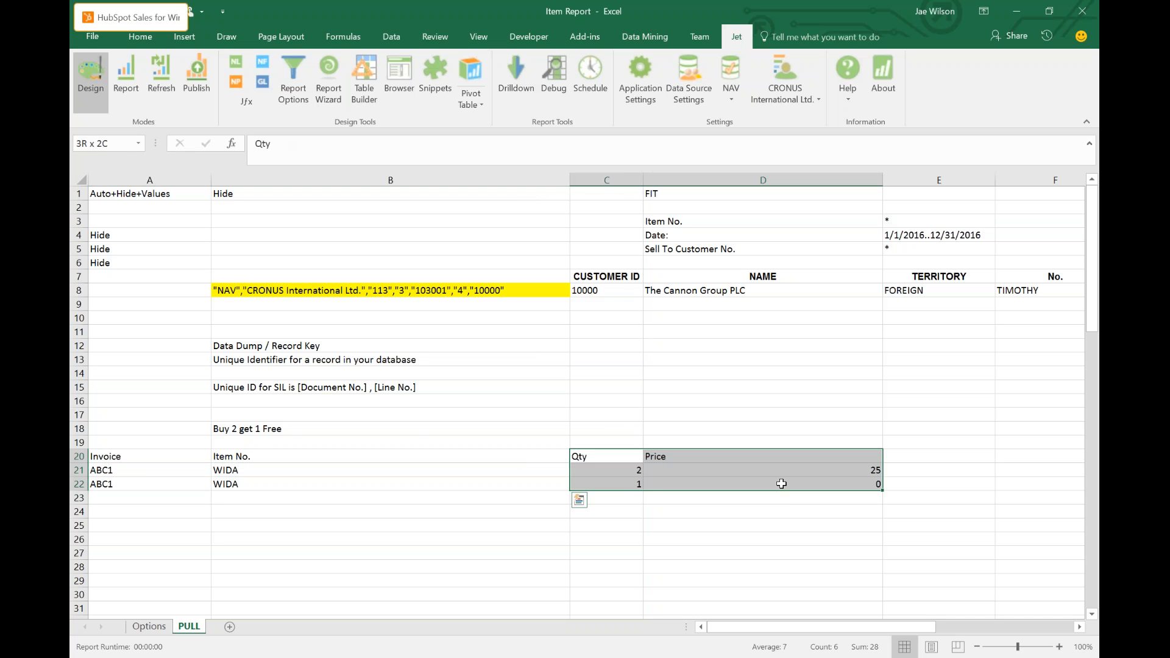
drag(150, 457, 143, 479)
click(320, 391)
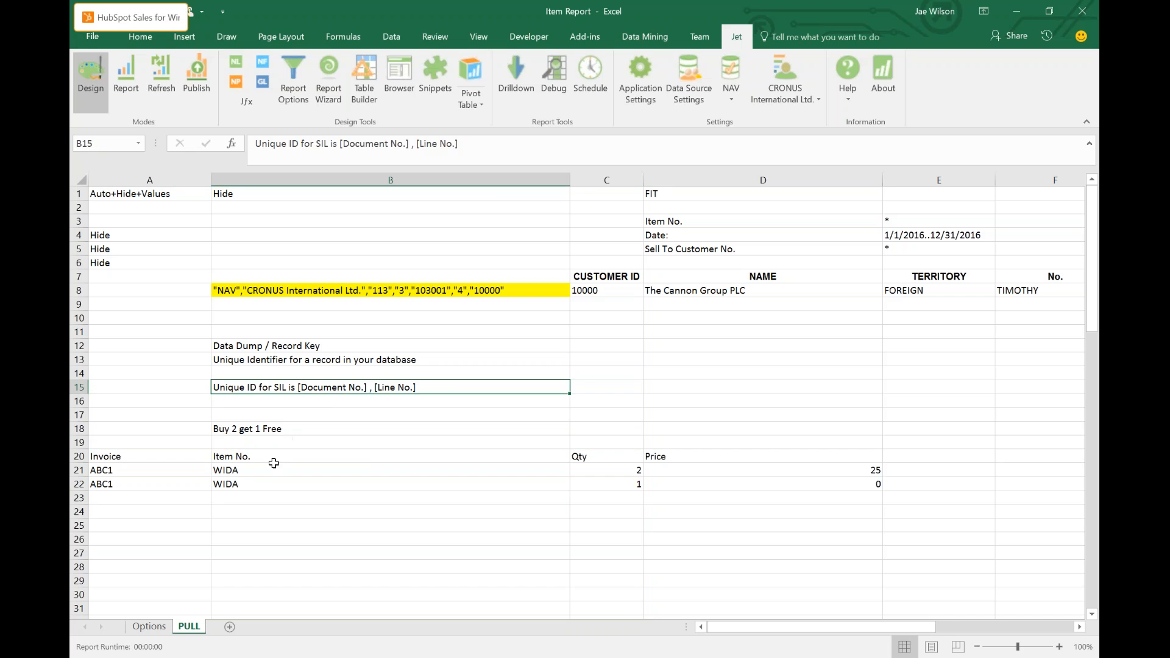
Shift the Item No., Qty and Price block one column to the right and add the header "Line No." in B20.
drag(272, 468, 674, 497)
drag(566, 455, 917, 491)
click(360, 456)
text(Line No.)
key(Return)
Enter the line numbers 10000 in B21 and 20000 in B22.
text(1)
key(Return)
key(Up)
text(10000)
key(ctrl+Return)
key(Down)
text(20000)
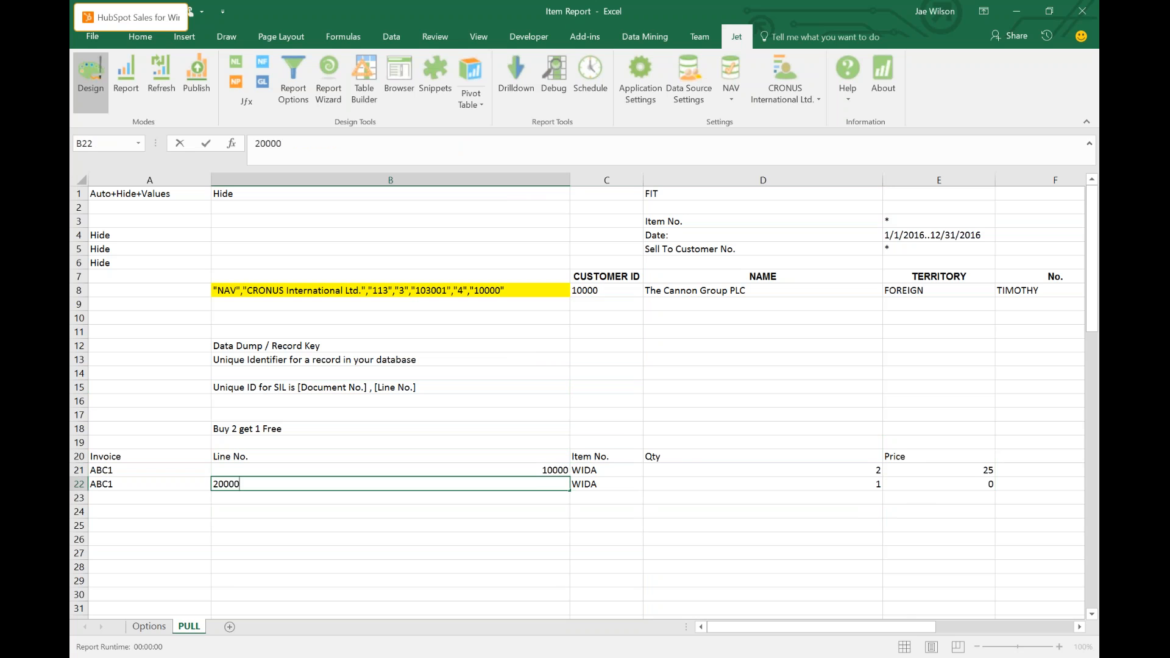
key(ctrl+Return)
click(390, 511)
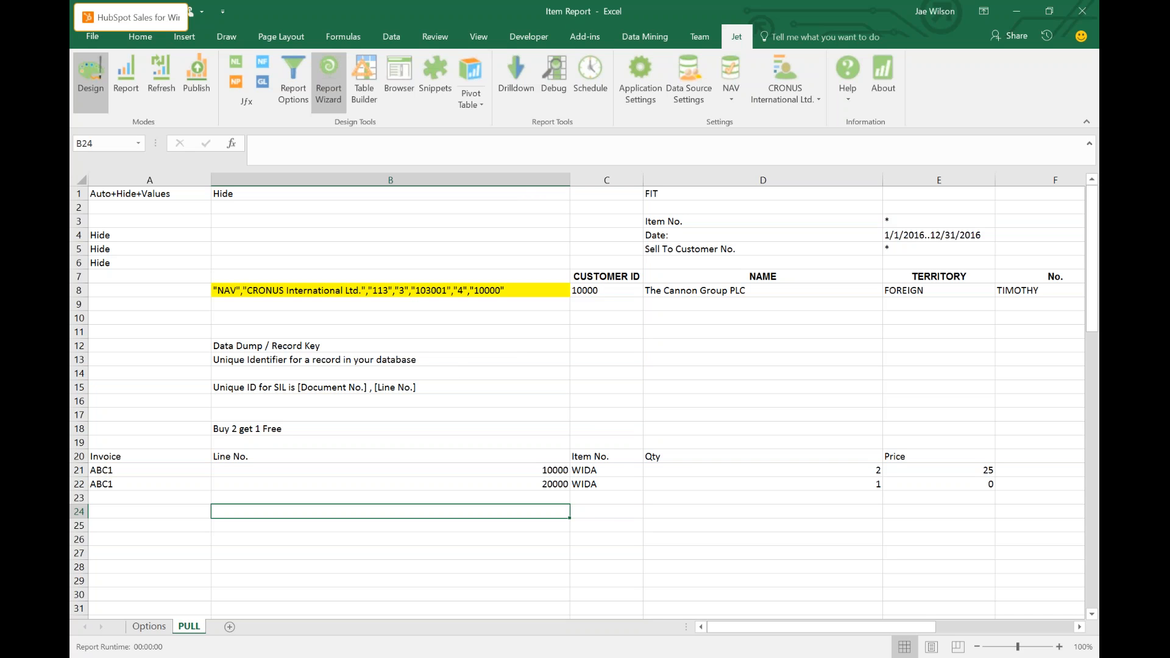
Open the Jet Browser and show the keys of the Sales Invoice Line table.
click(399, 78)
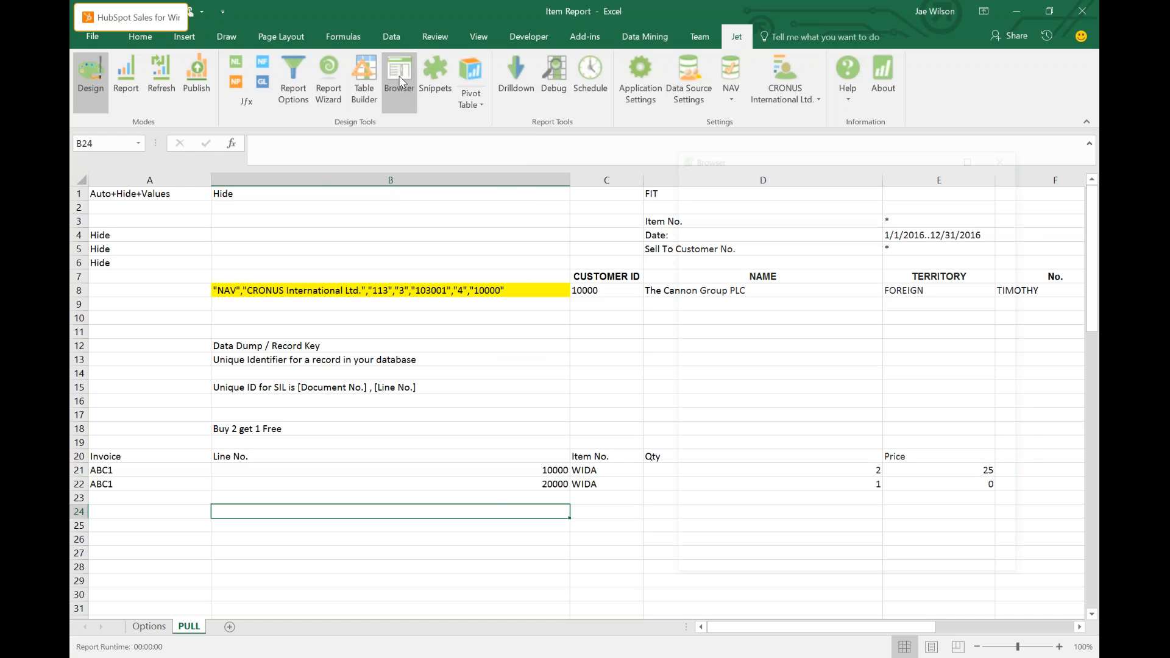
drag(764, 154, 585, 88)
click(533, 332)
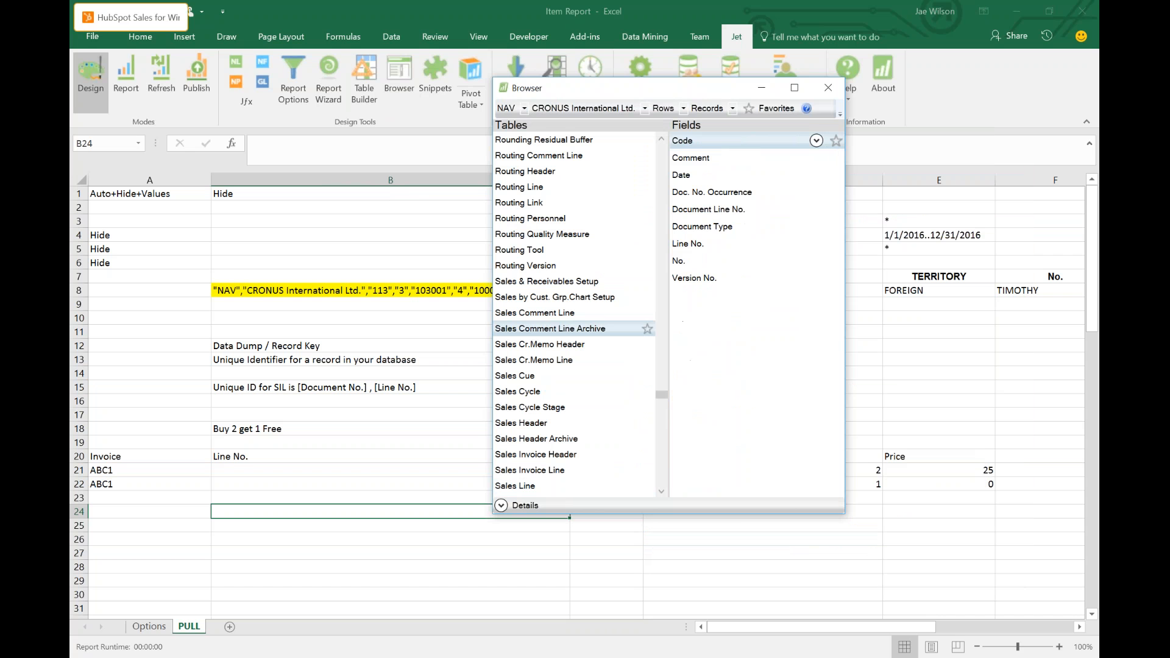
click(539, 472)
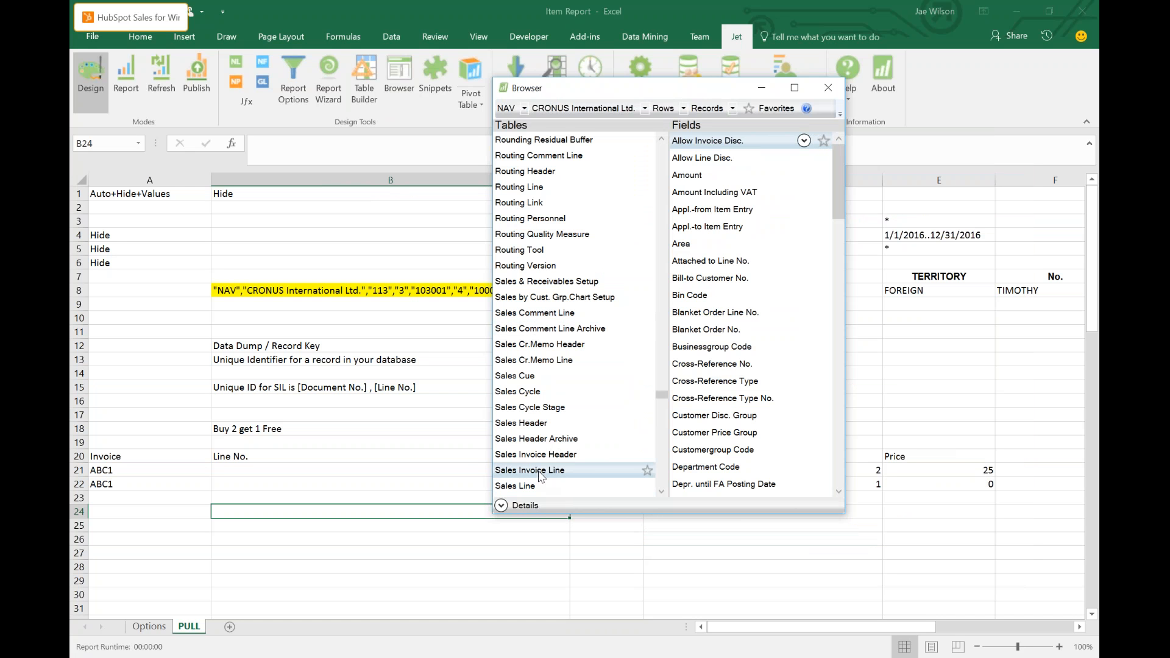
click(501, 505)
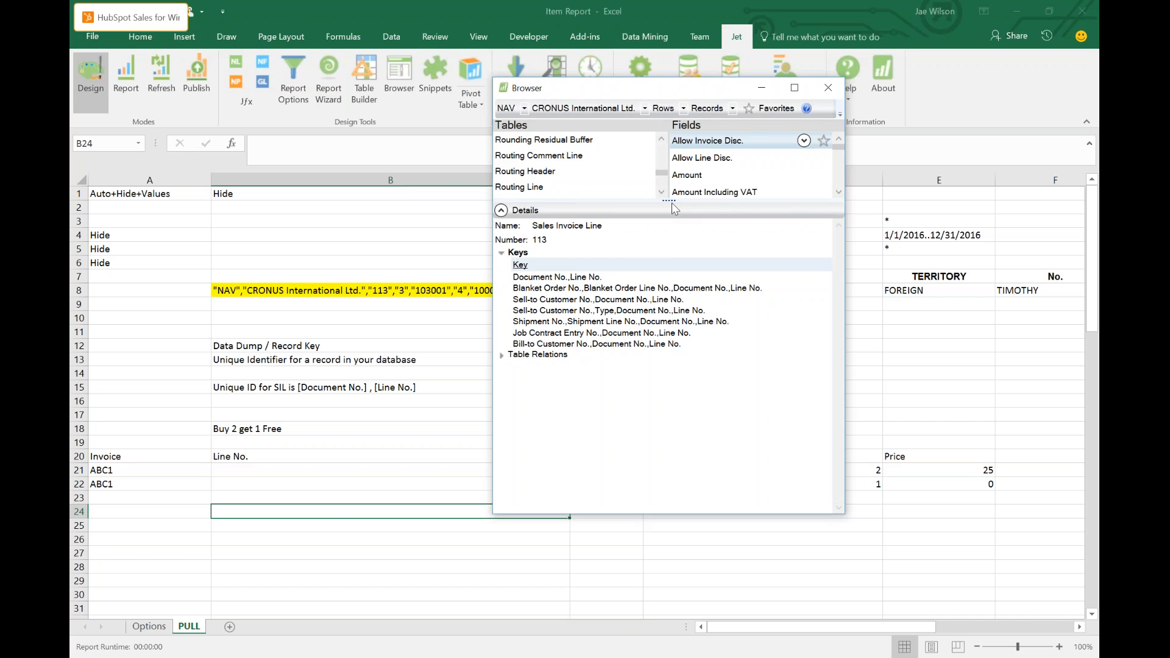
Inspect the details of the Document No., Line No. and No. fields in the Sales Invoice Line table.
drag(672, 204, 672, 297)
click(707, 226)
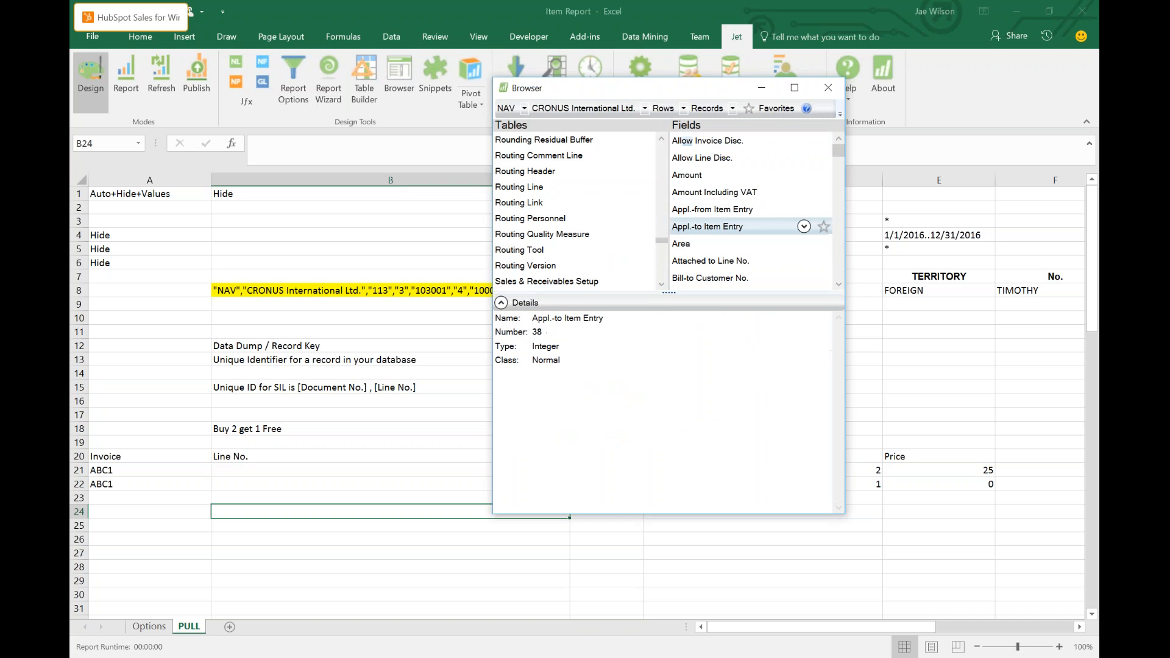
key(d)
key(o)
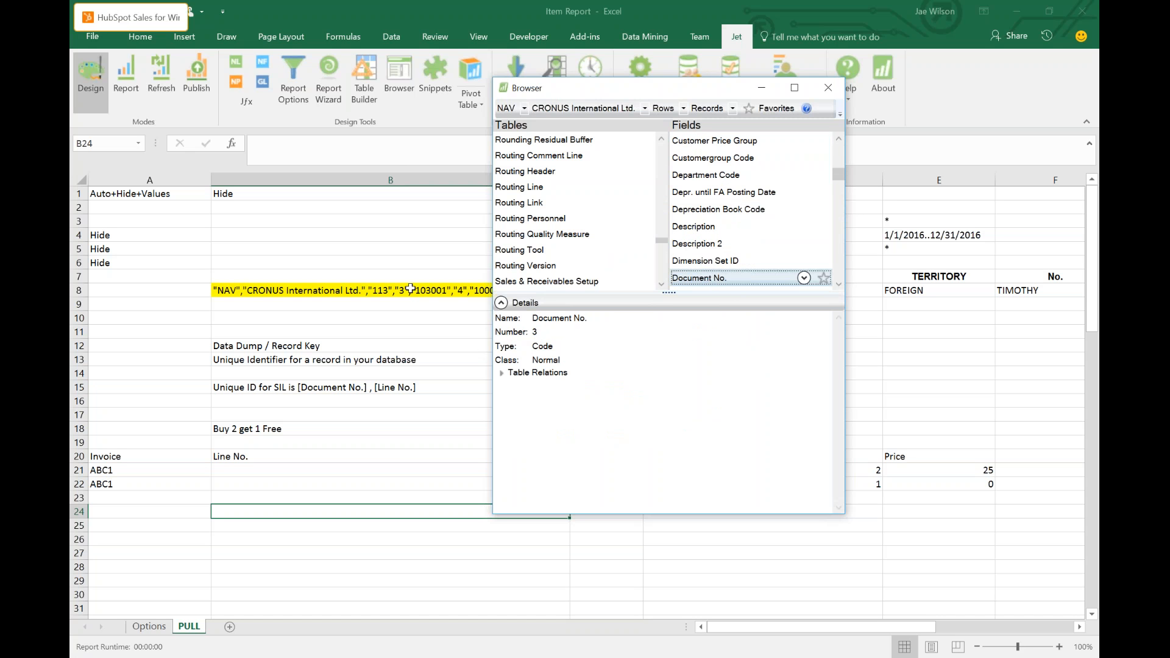
key(l)
scroll(728, 262, down, 1)
click(705, 275)
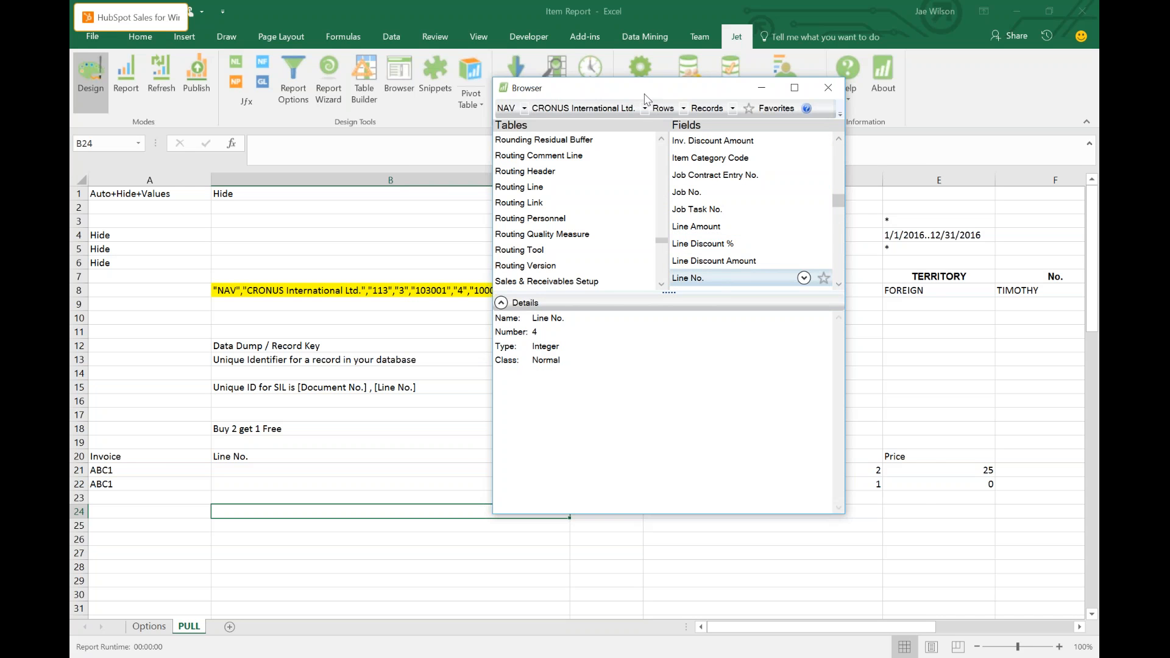
drag(648, 89, 724, 79)
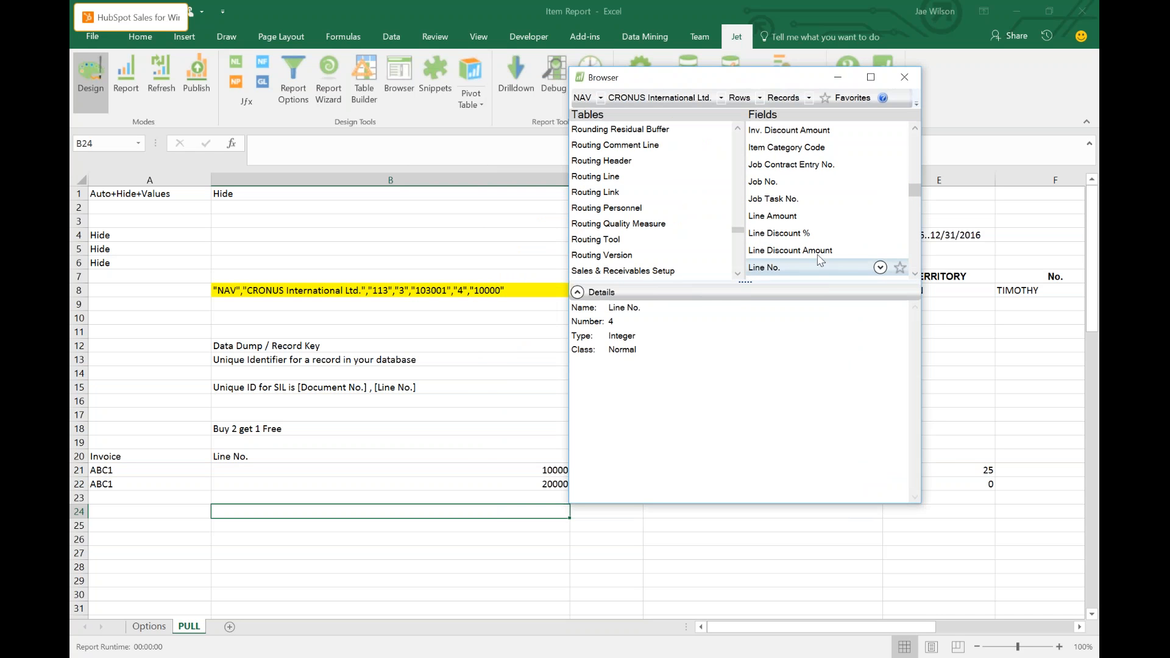
scroll(807, 240, down, 2)
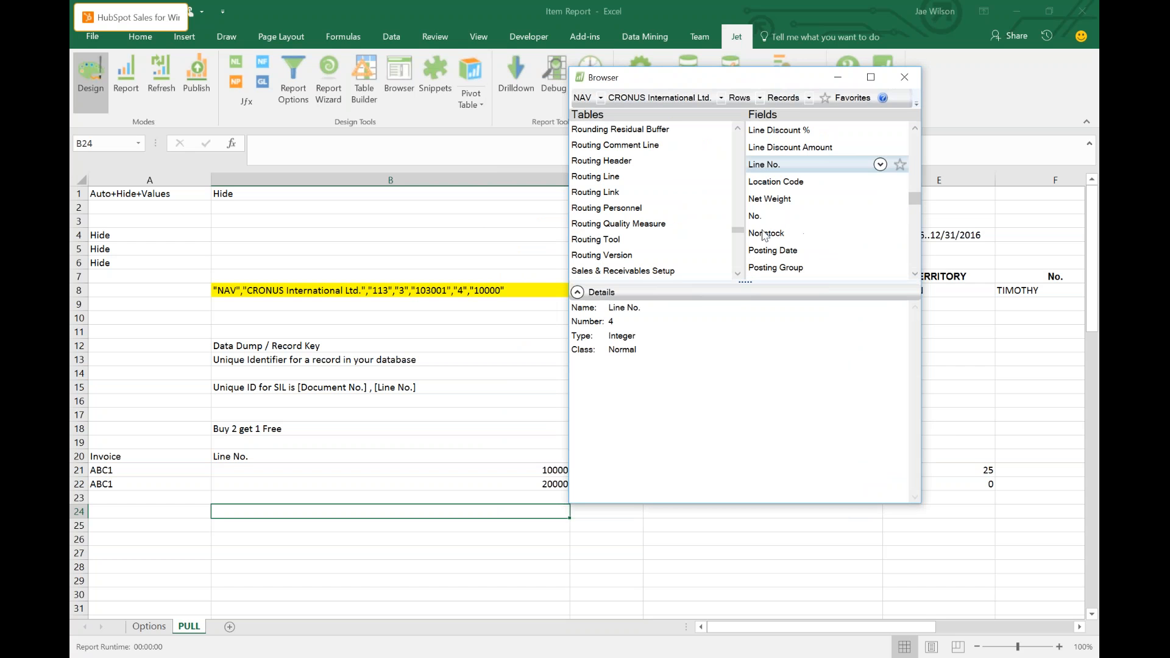
click(760, 217)
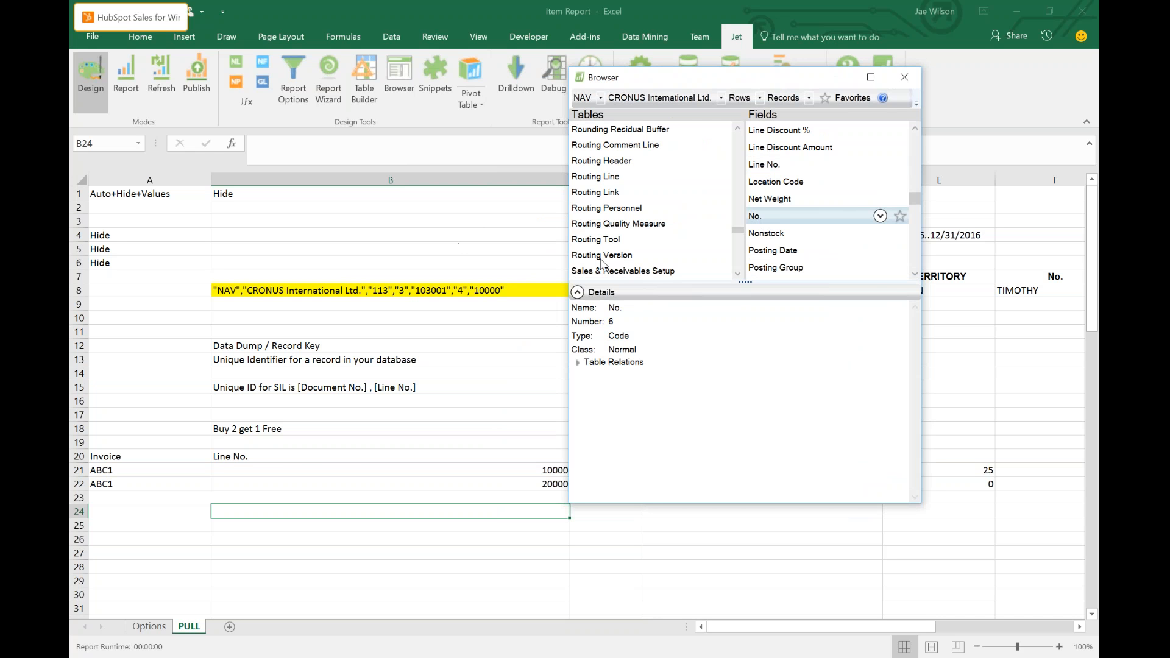
Look up the keys of the Sales Line table.
click(633, 226)
scroll(633, 229, down, 4)
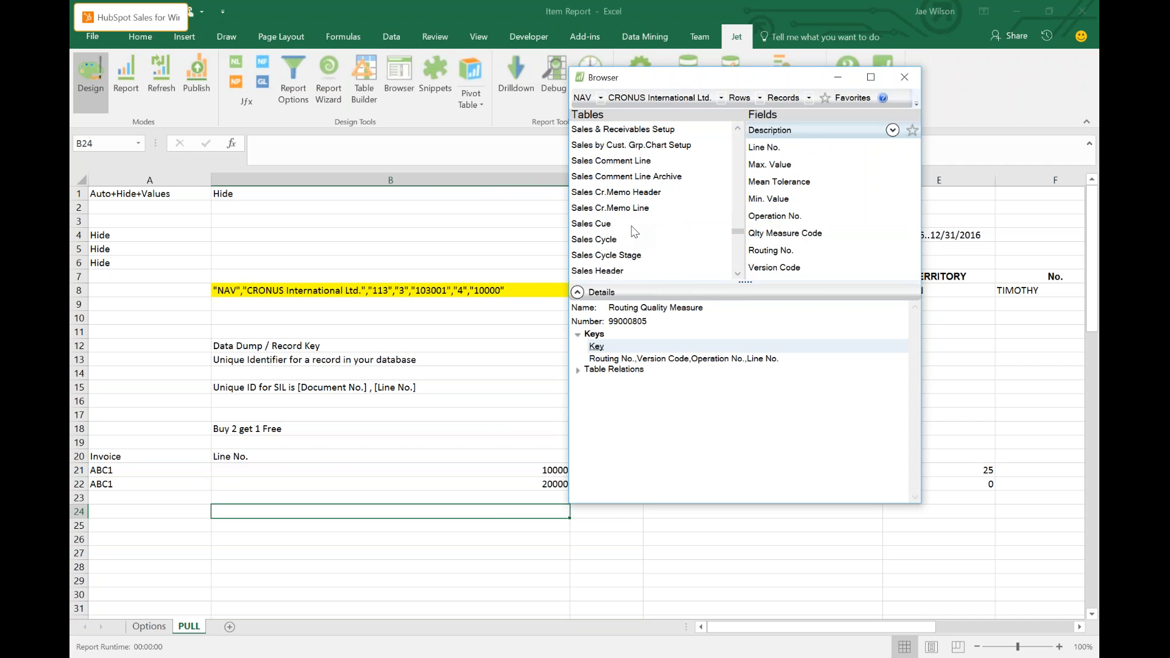
scroll(614, 256, down, 1)
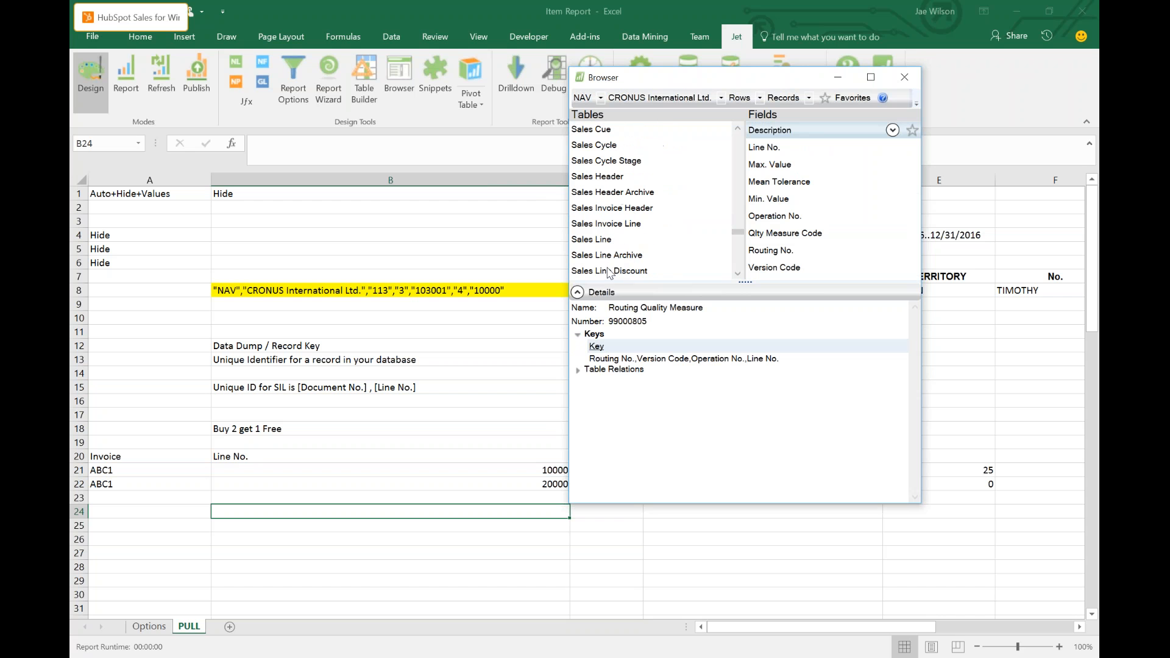
click(601, 242)
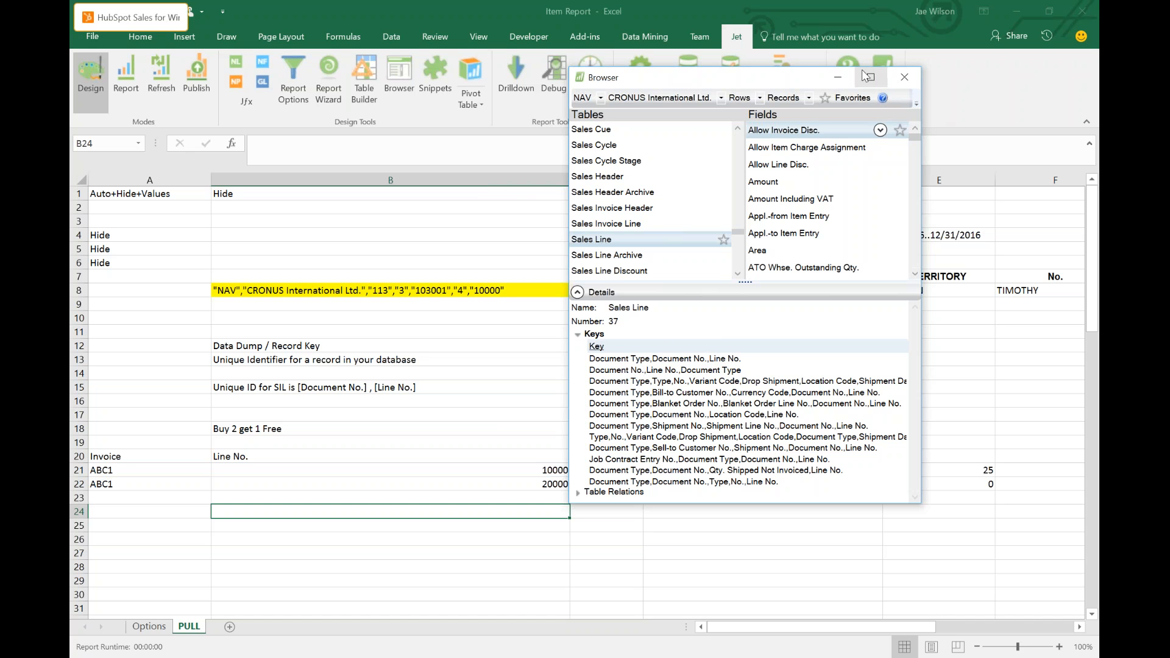
Look up the keys of the G/L Entry table.
click(631, 210)
key(g)
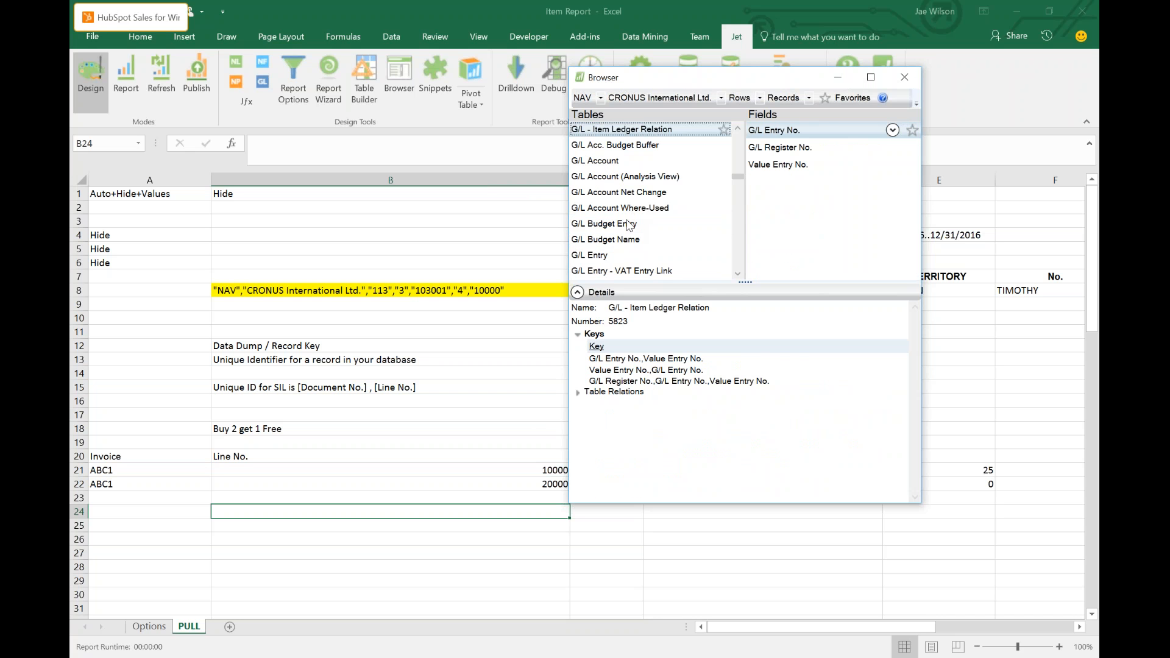
click(608, 256)
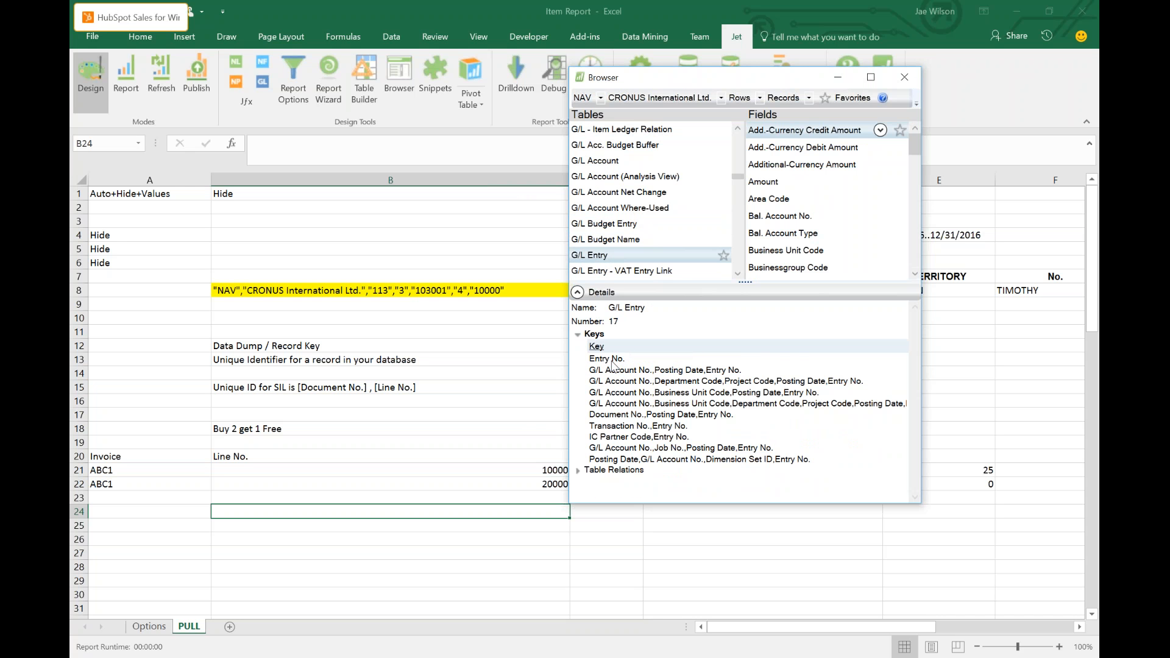
Look up the keys of the Customer table and close the Jet Browser.
click(639, 209)
key(c)
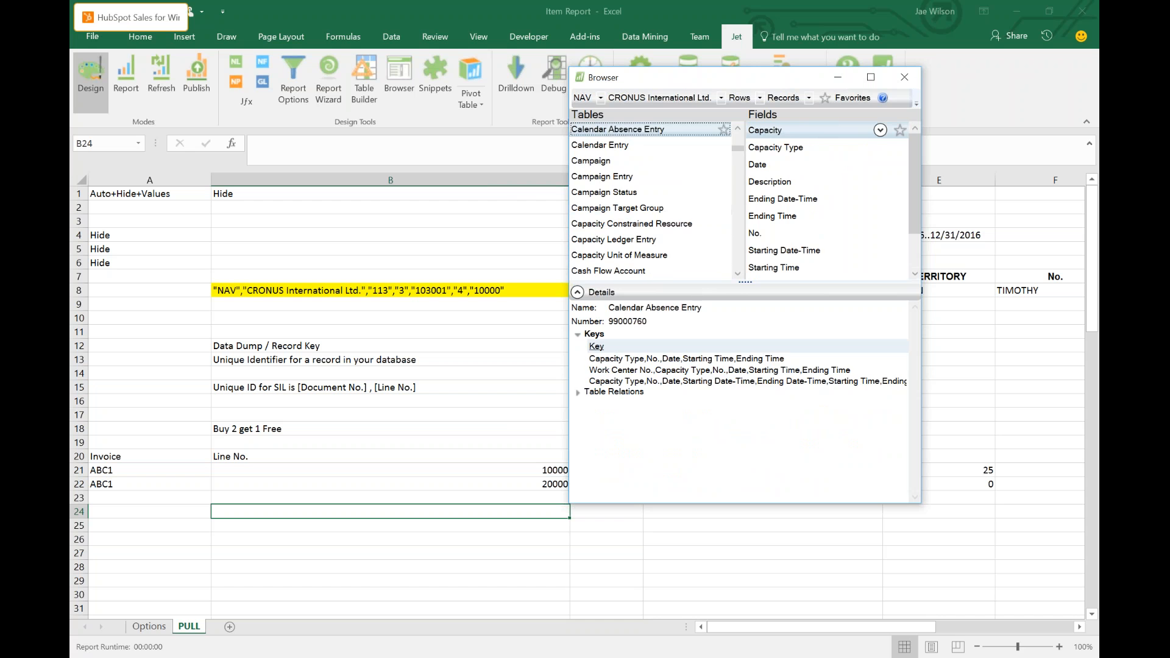
key(u)
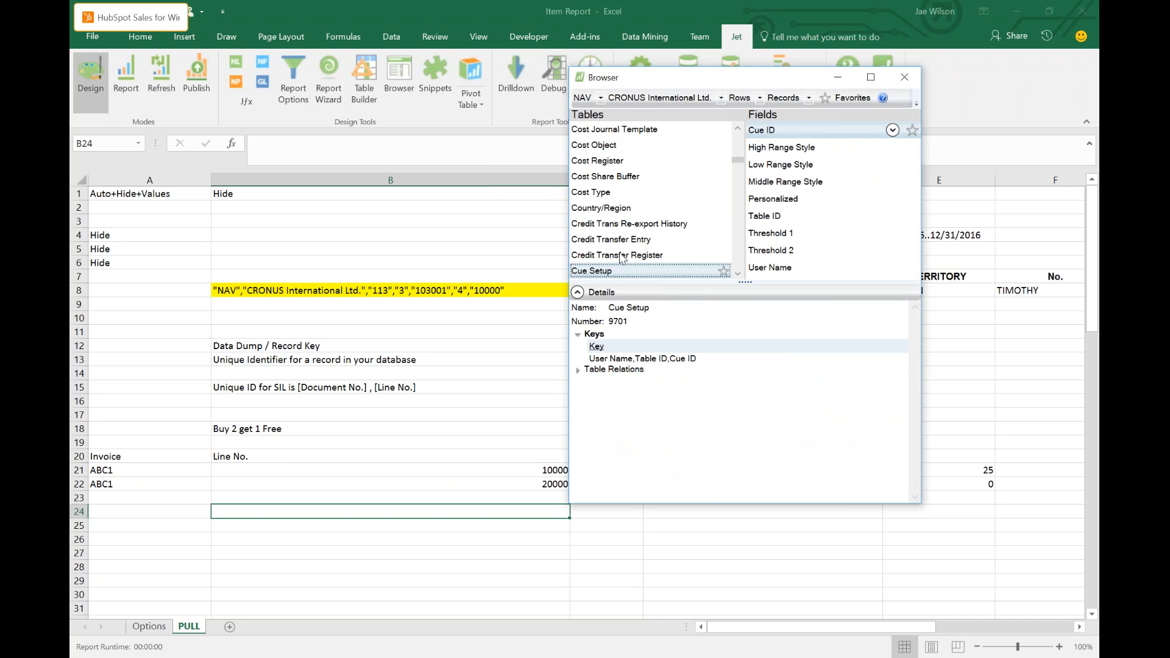
scroll(622, 259, down, 3)
scroll(609, 256, down, 1)
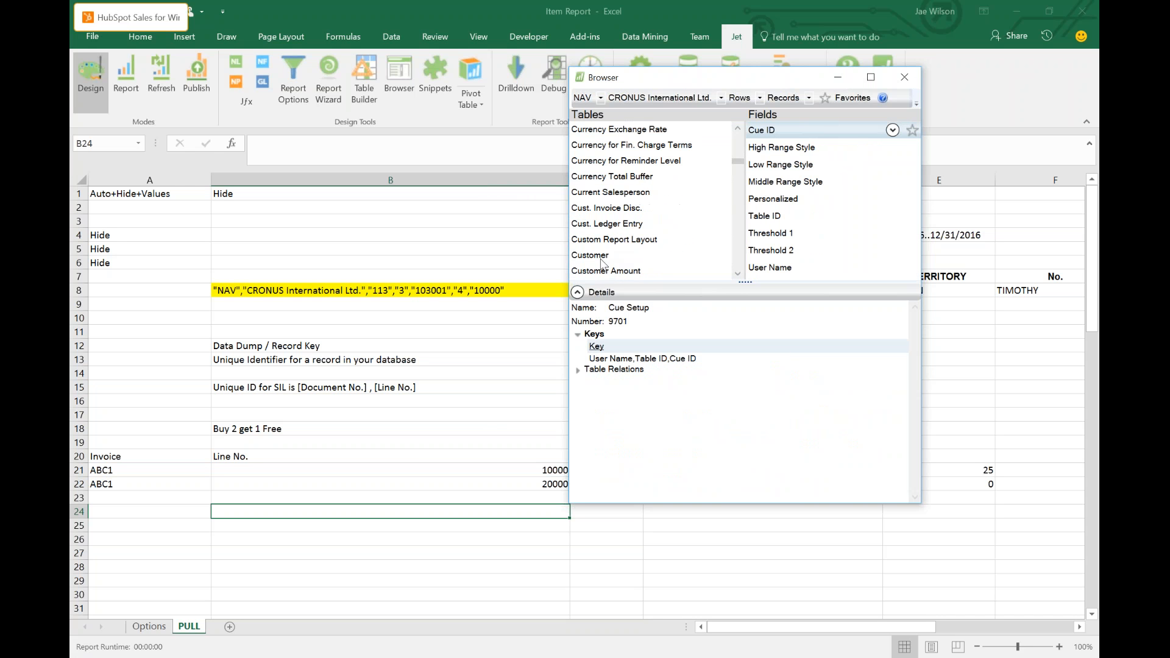
click(609, 270)
key(Up)
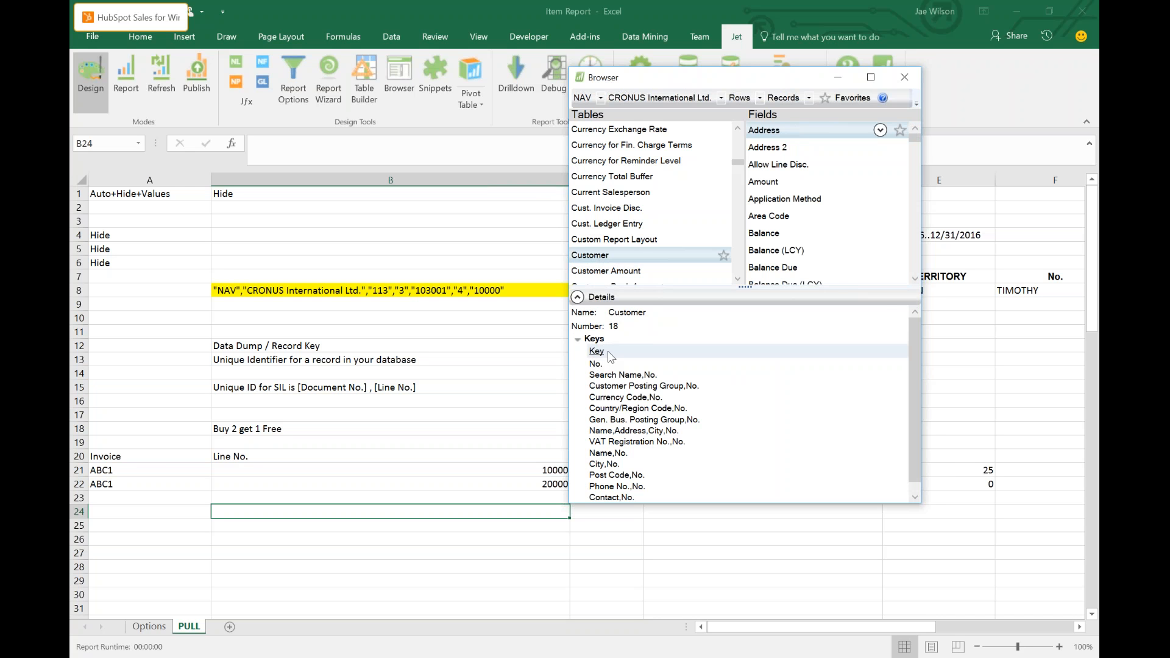
click(905, 78)
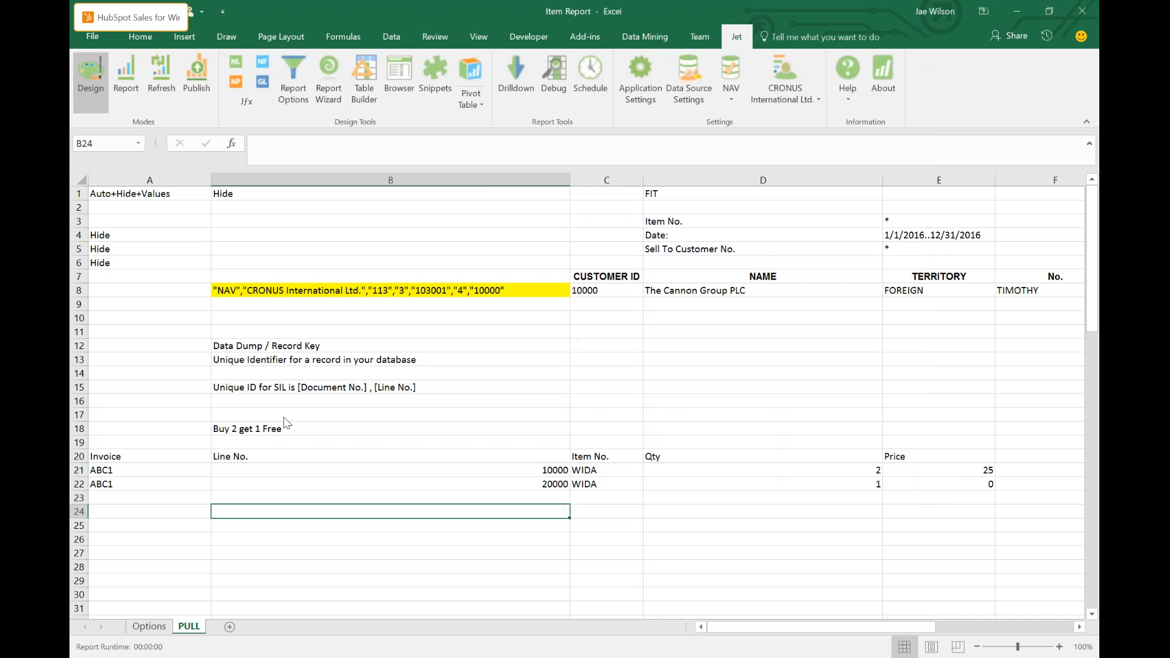
Examine the blank field argument in B8's NL formula and compare the record key with the unique identifier note in B13.
click(358, 286)
click(393, 144)
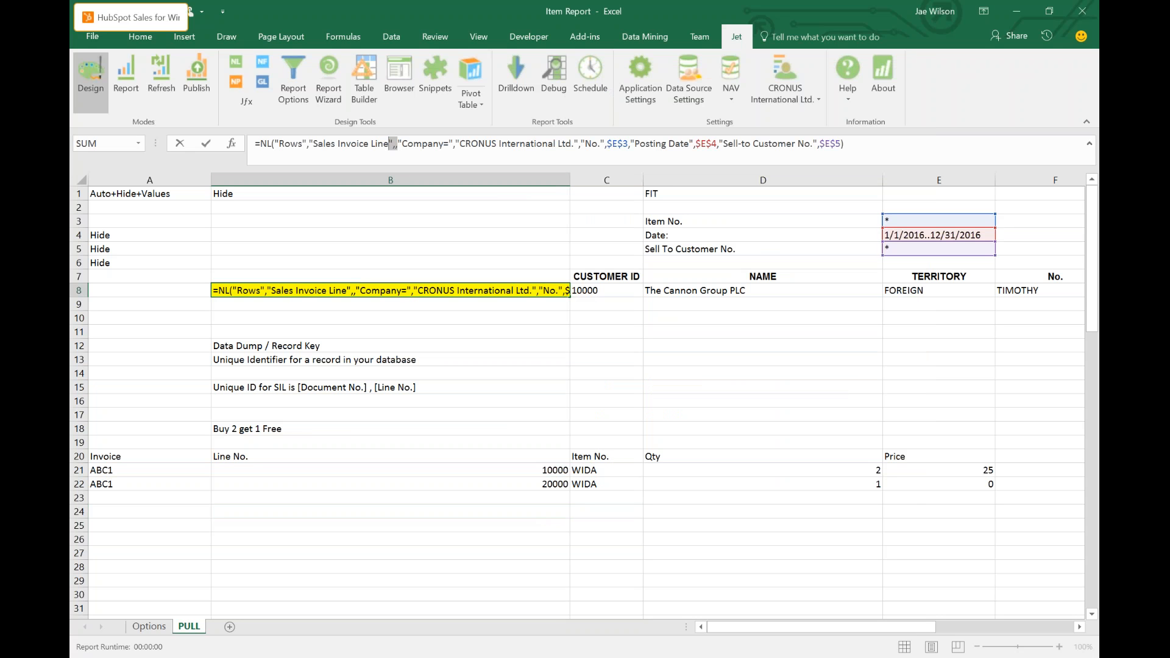
key(ctrl+Return)
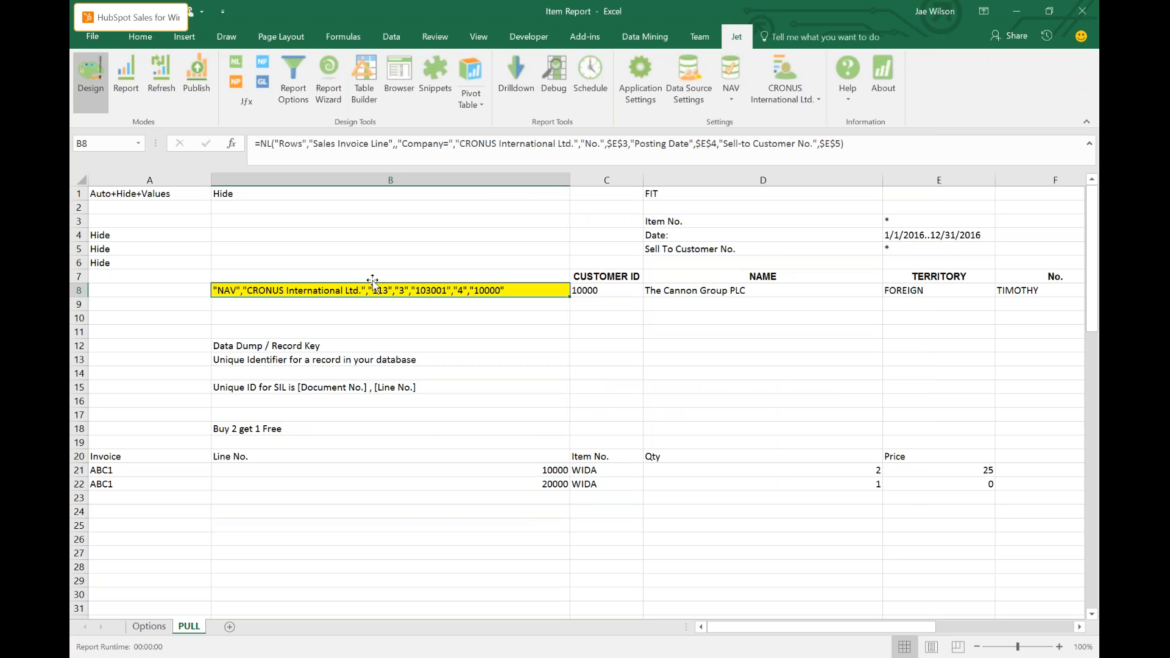
click(366, 360)
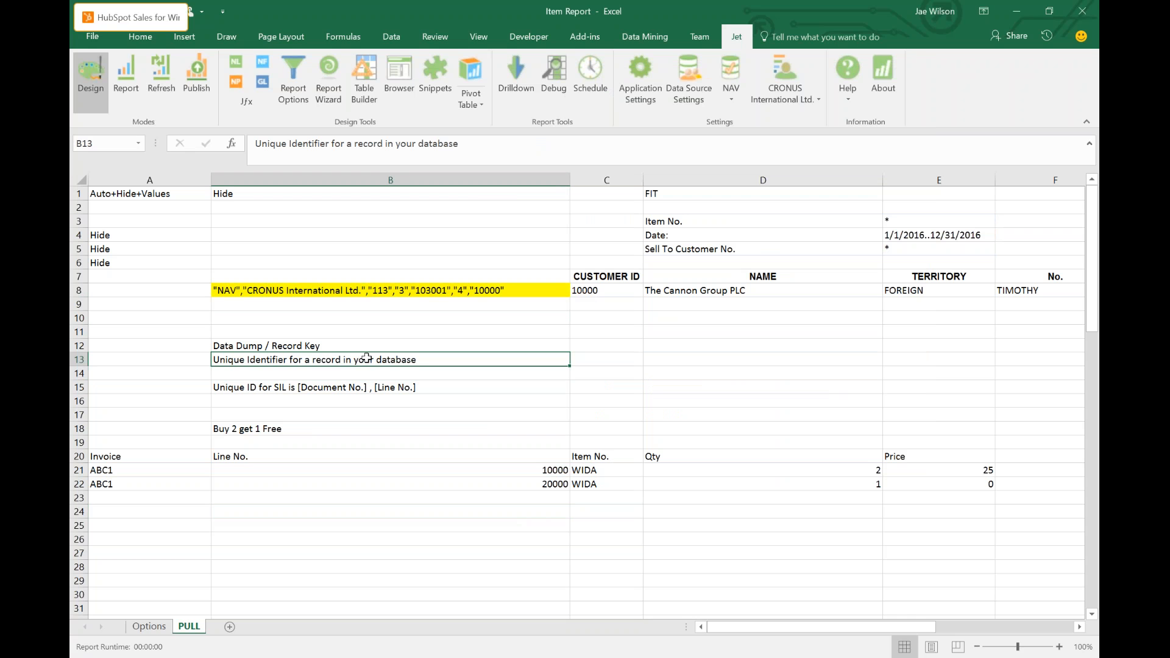
drag(428, 277, 396, 290)
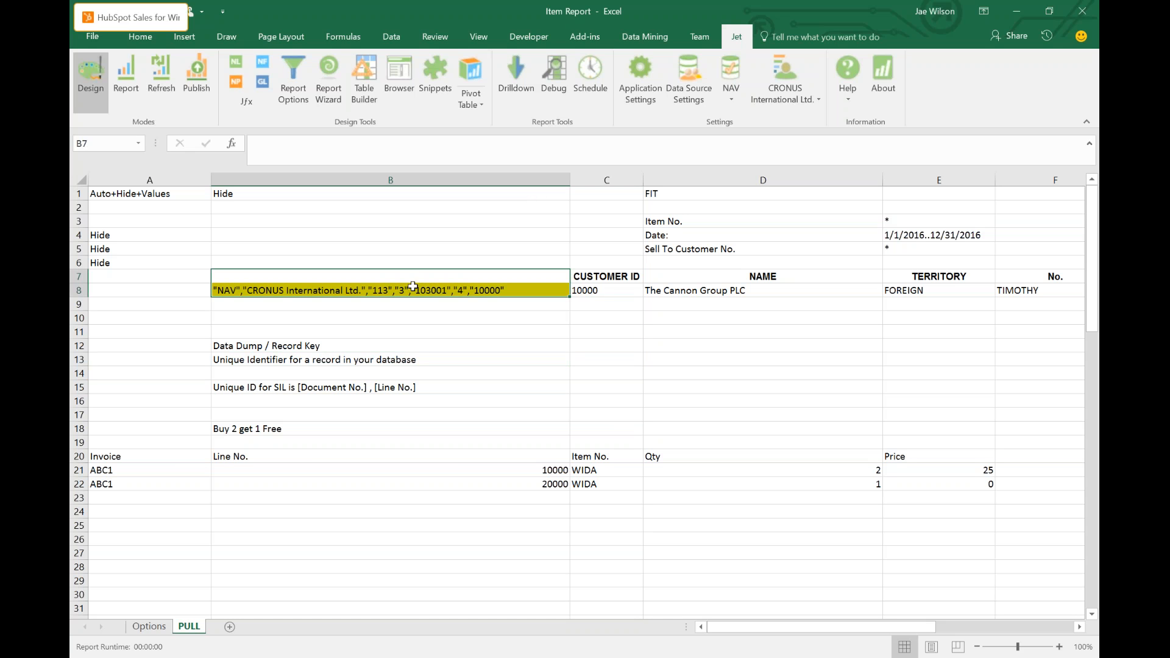
Inspect the report formulas along row 8, from the record key in B8 to the No. field in F8.
click(475, 291)
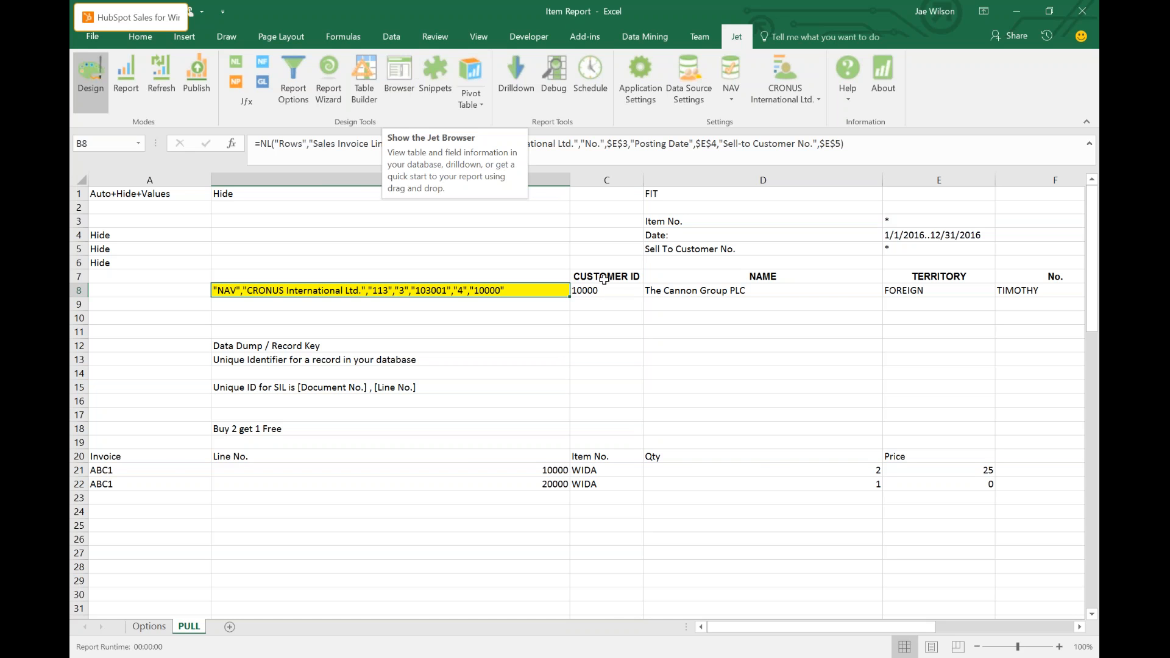
key(Right)
key(Right)
key(Right)
key(Right)
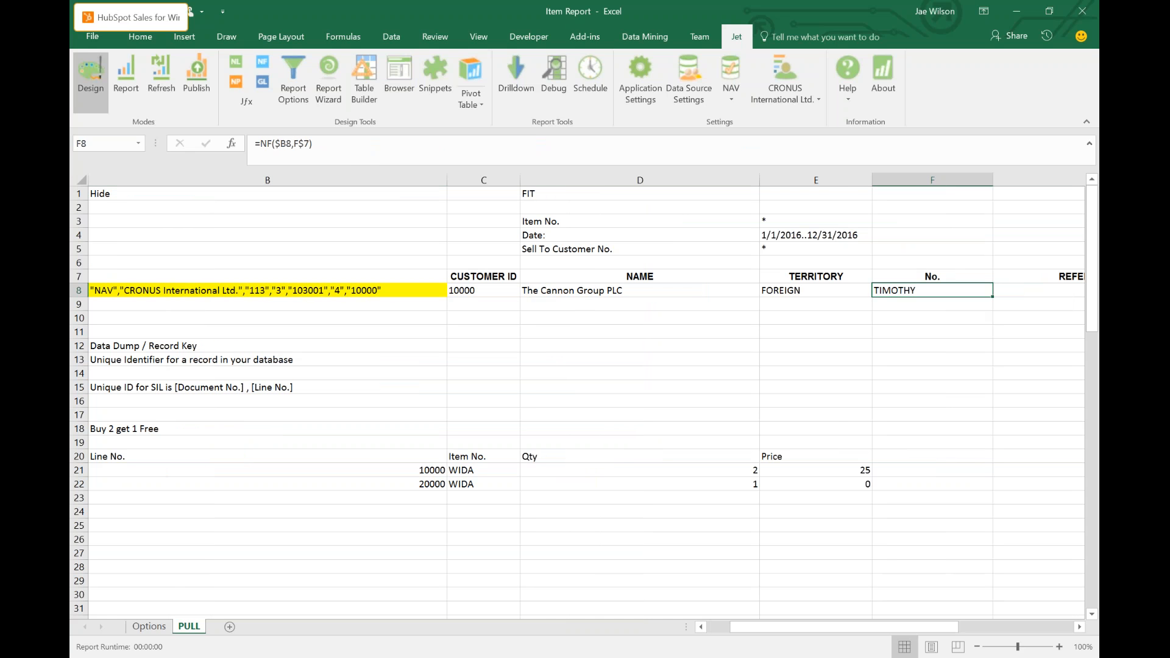
Examine F8's NF formula and its Key and Field arguments in the Jet Function Wizard, including the available fields, without changing it.
key(F2)
key(shift+Home)
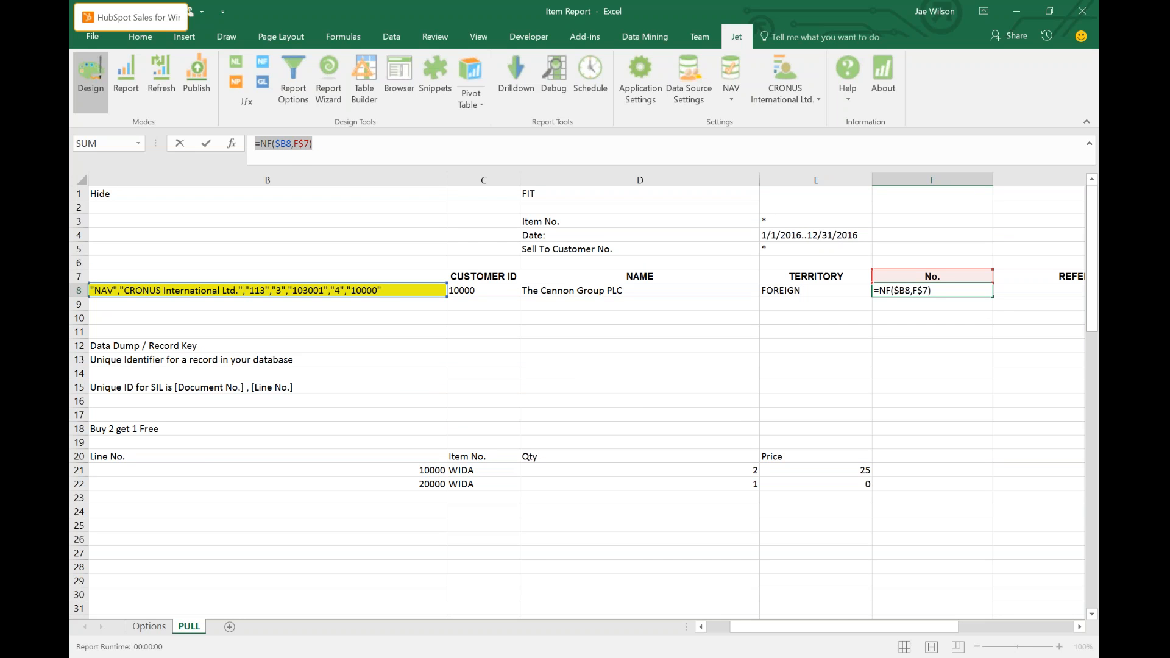
key(ctrl+Return)
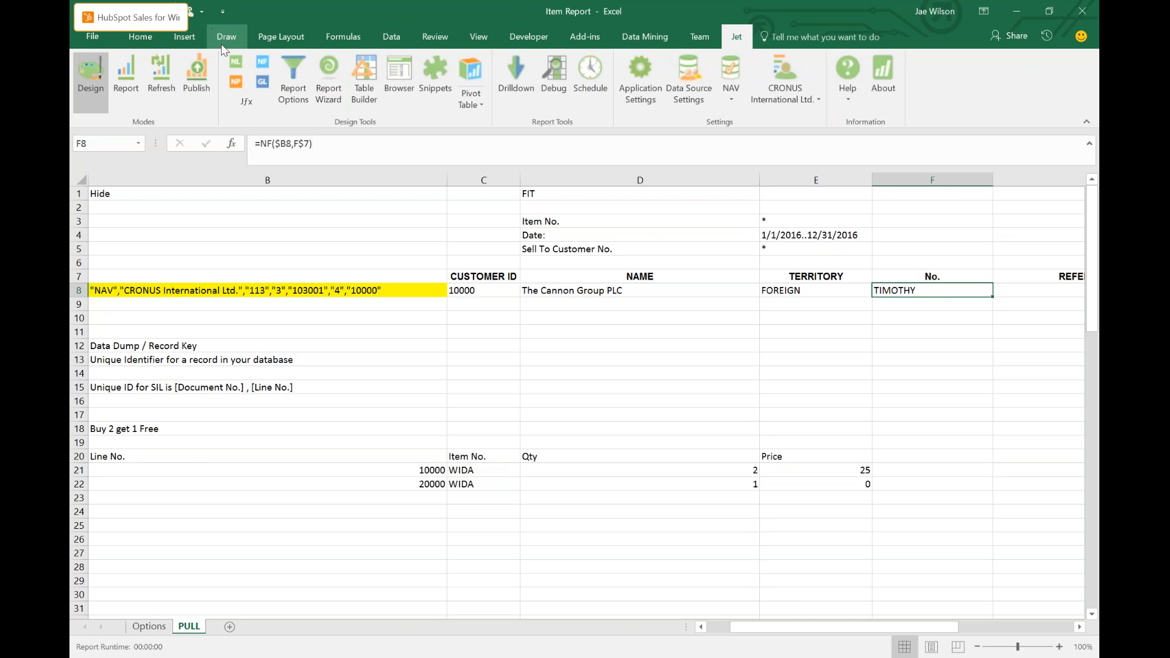
click(263, 61)
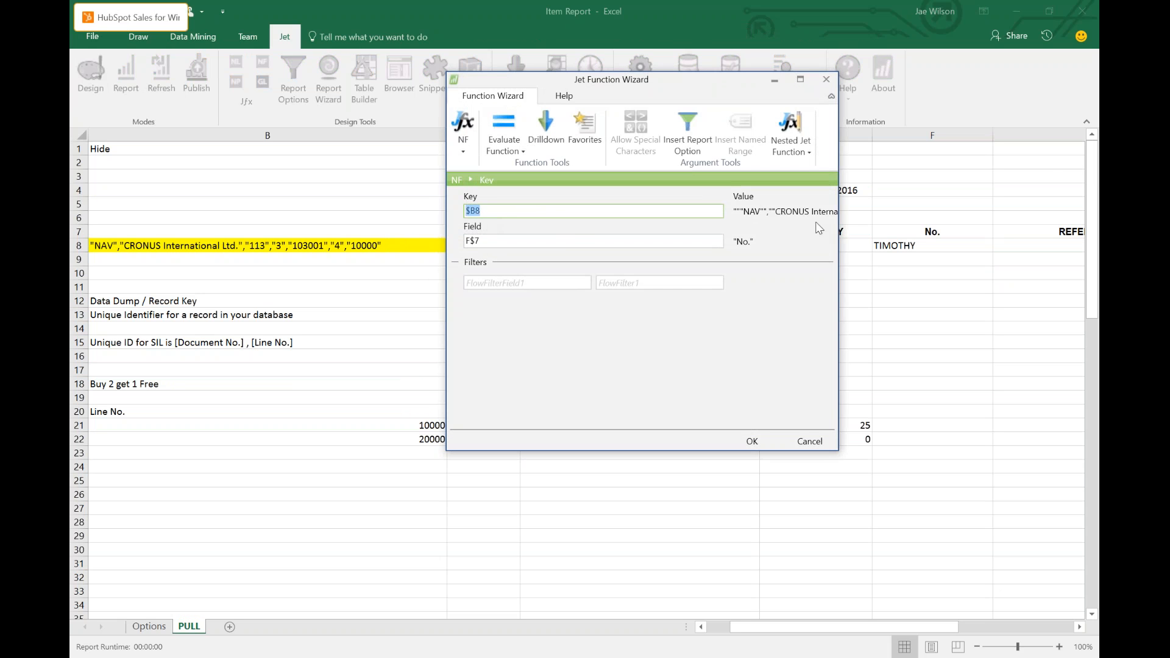
click(563, 247)
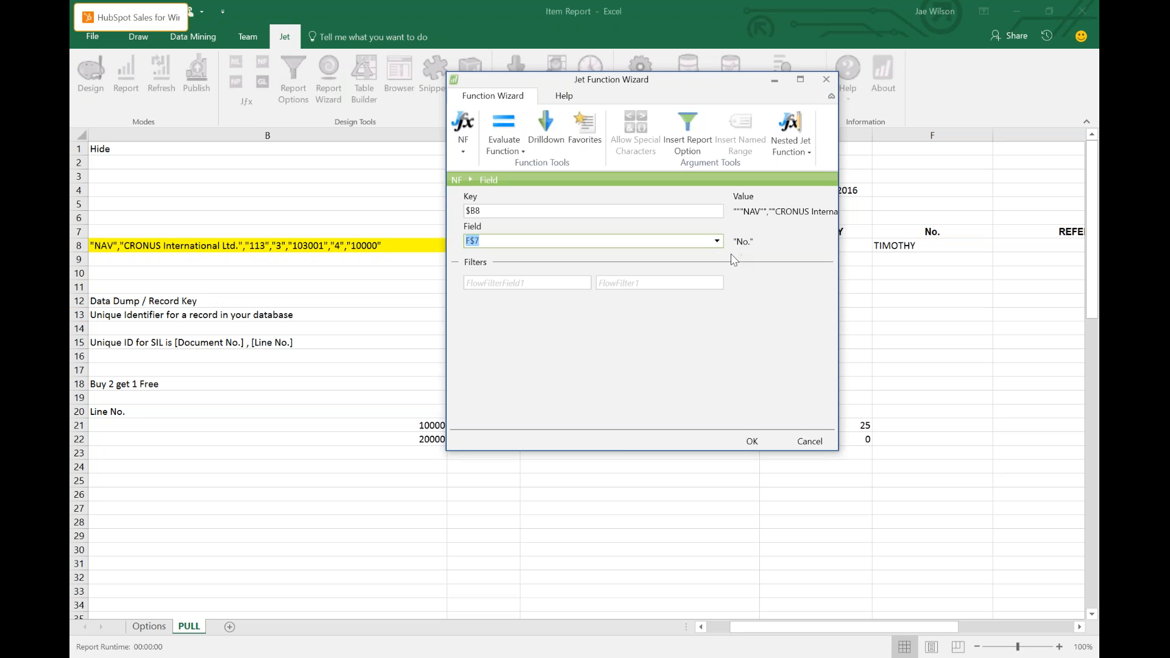
click(717, 240)
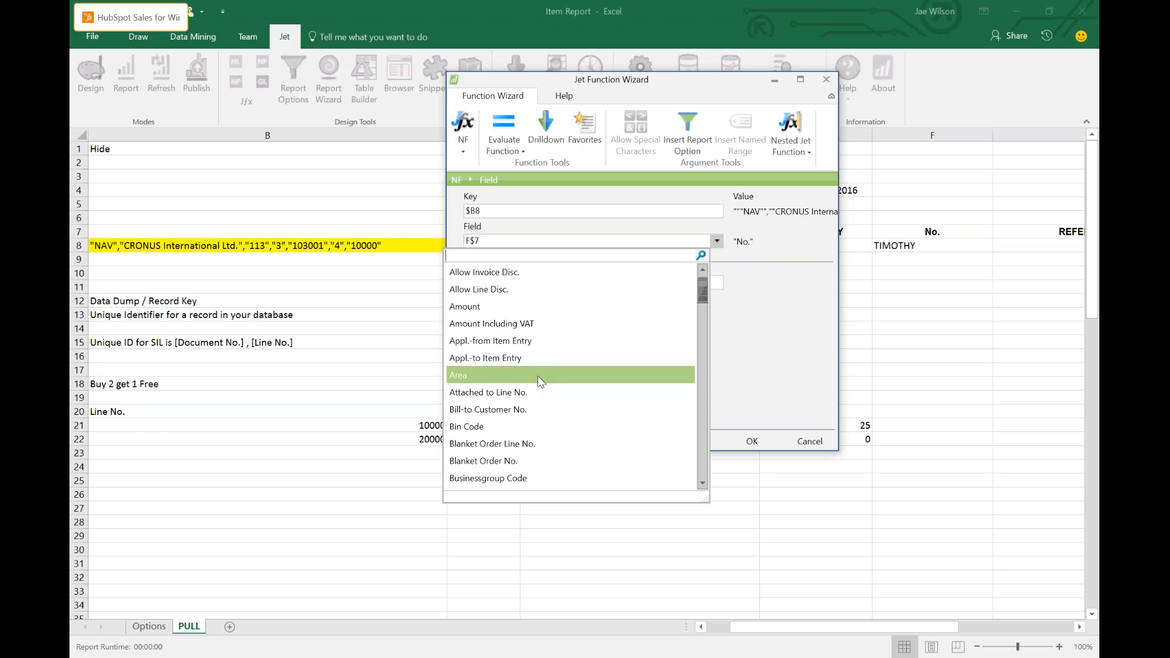
click(744, 363)
click(809, 441)
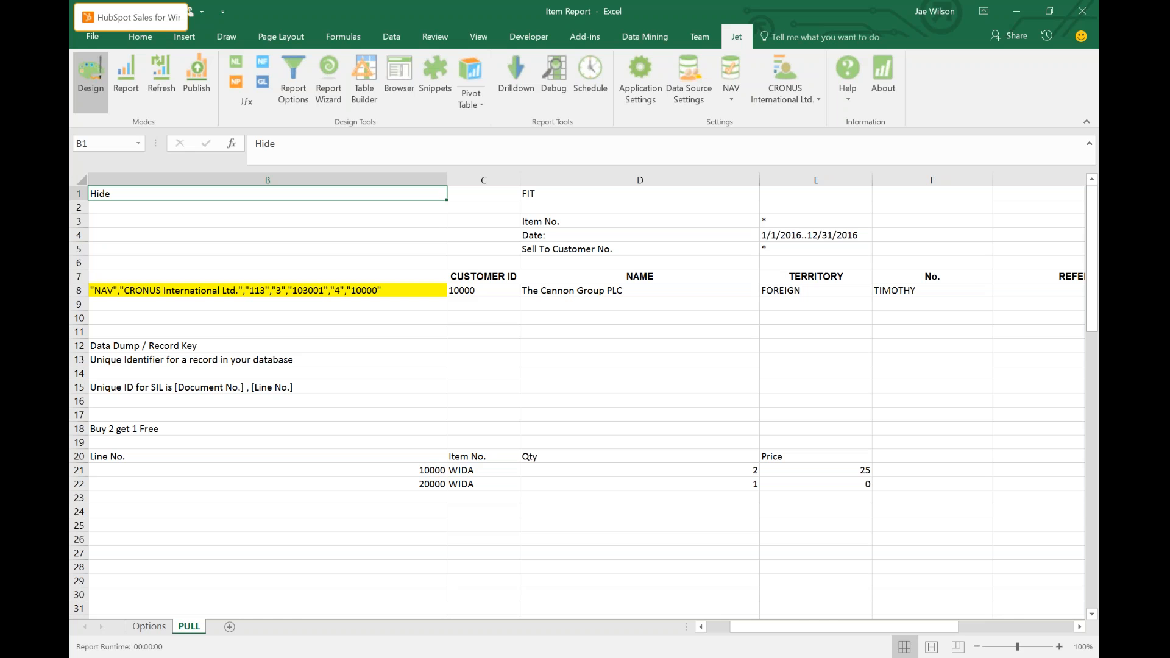
Clear the Hide keyword from B1 and run the report with its current options.
key(BackSpace)
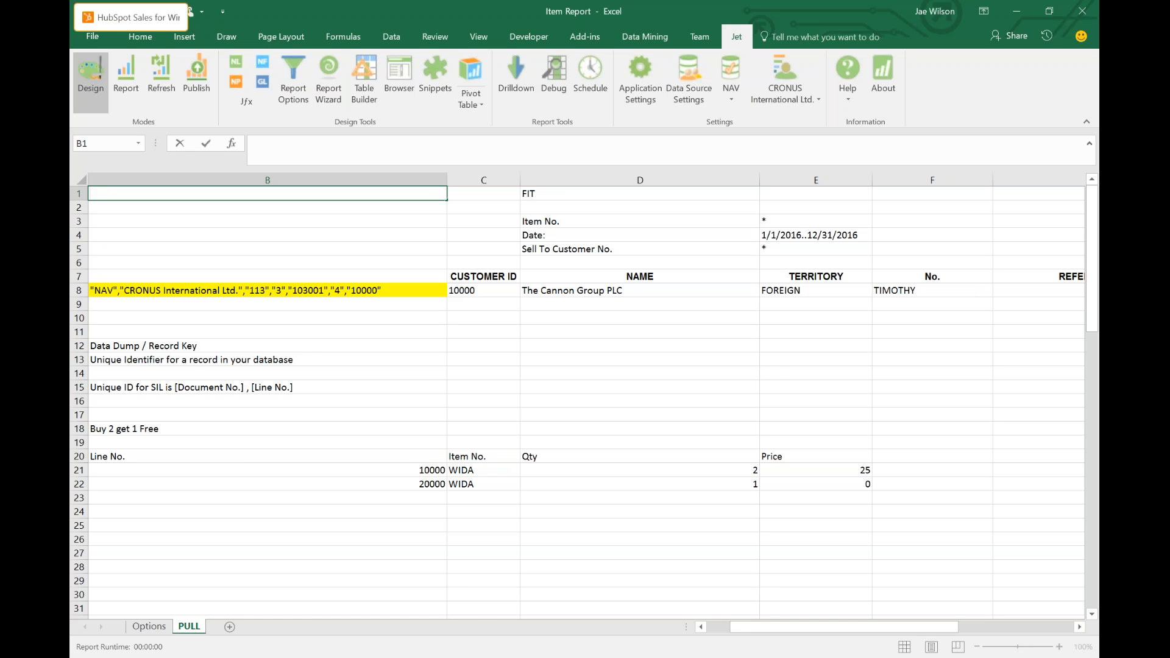
key(Return)
click(126, 80)
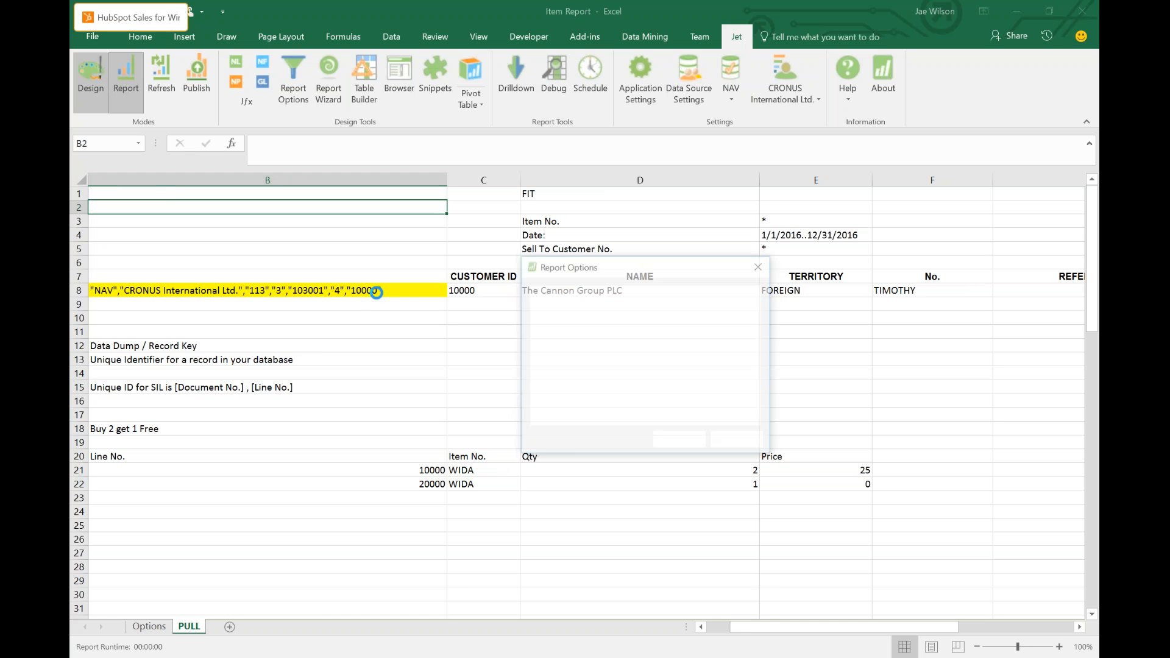
key(Return)
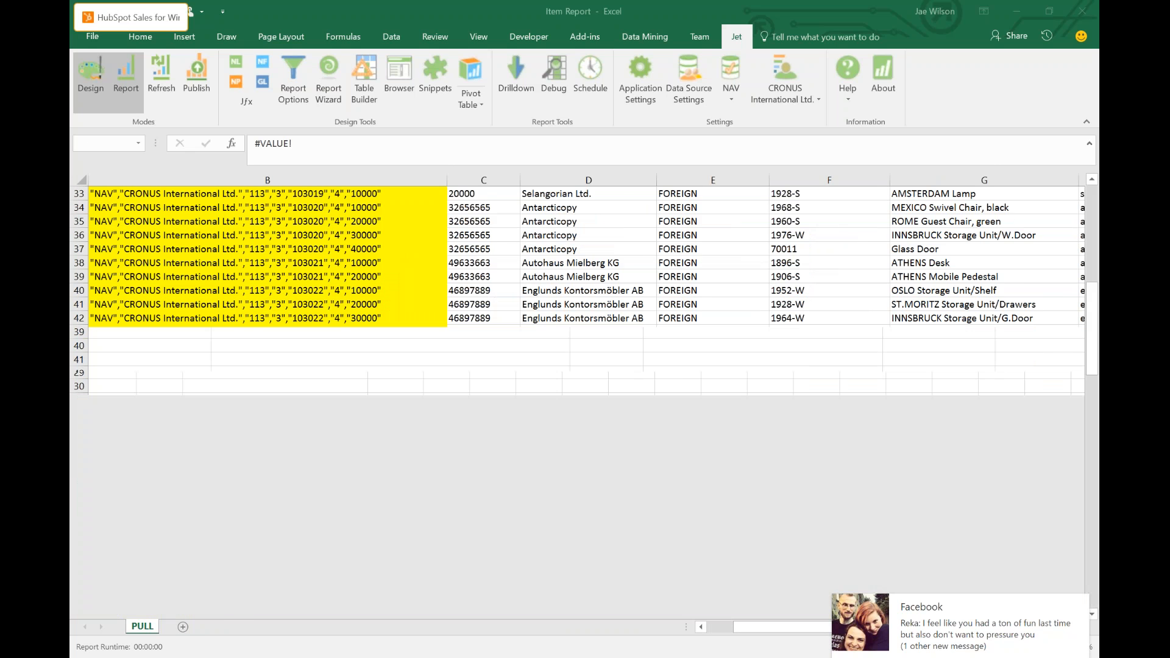
key(Return)
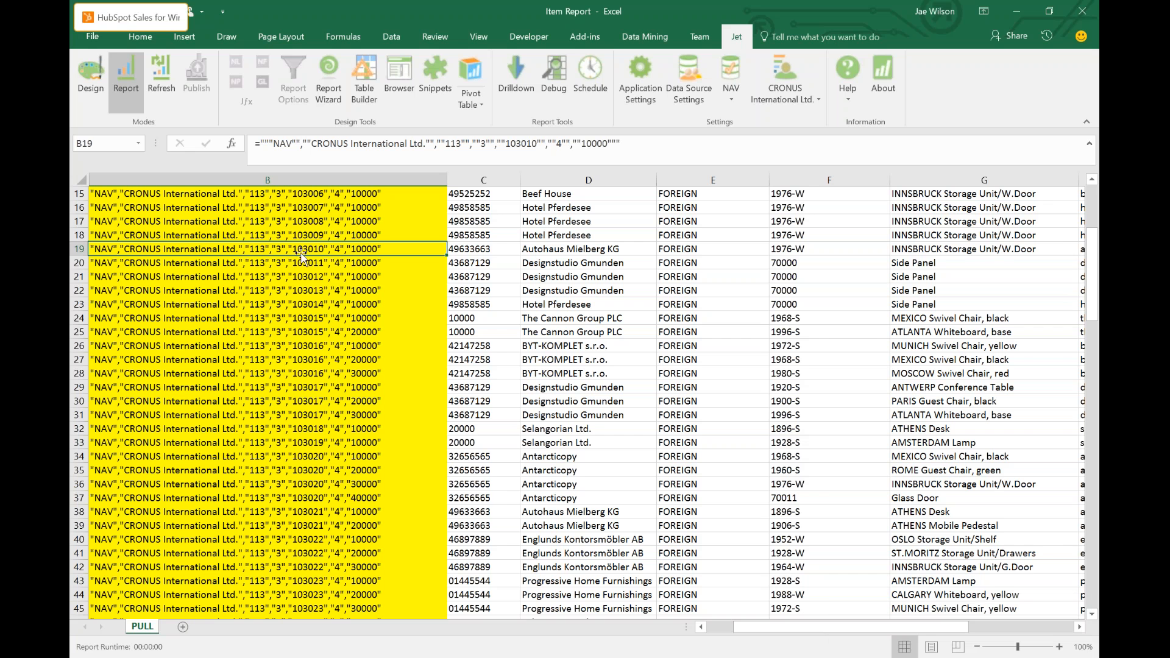
Compare the document and line numbers in the record keys of B19:B28 in the report output.
click(296, 262)
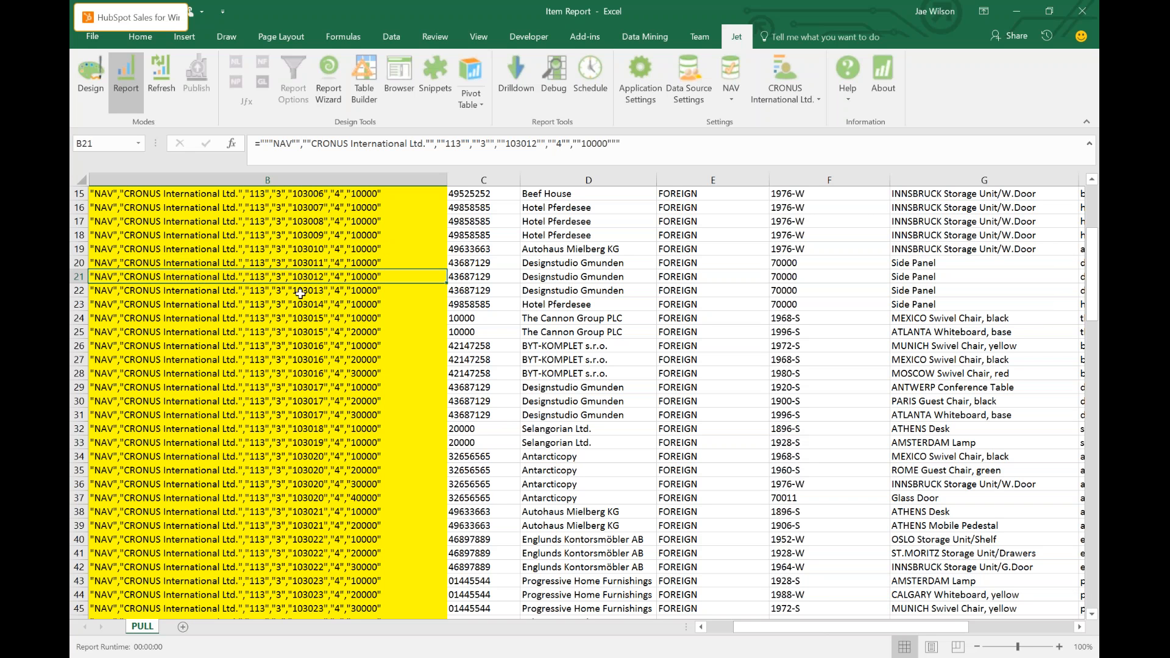
key(Up)
drag(368, 269, 368, 332)
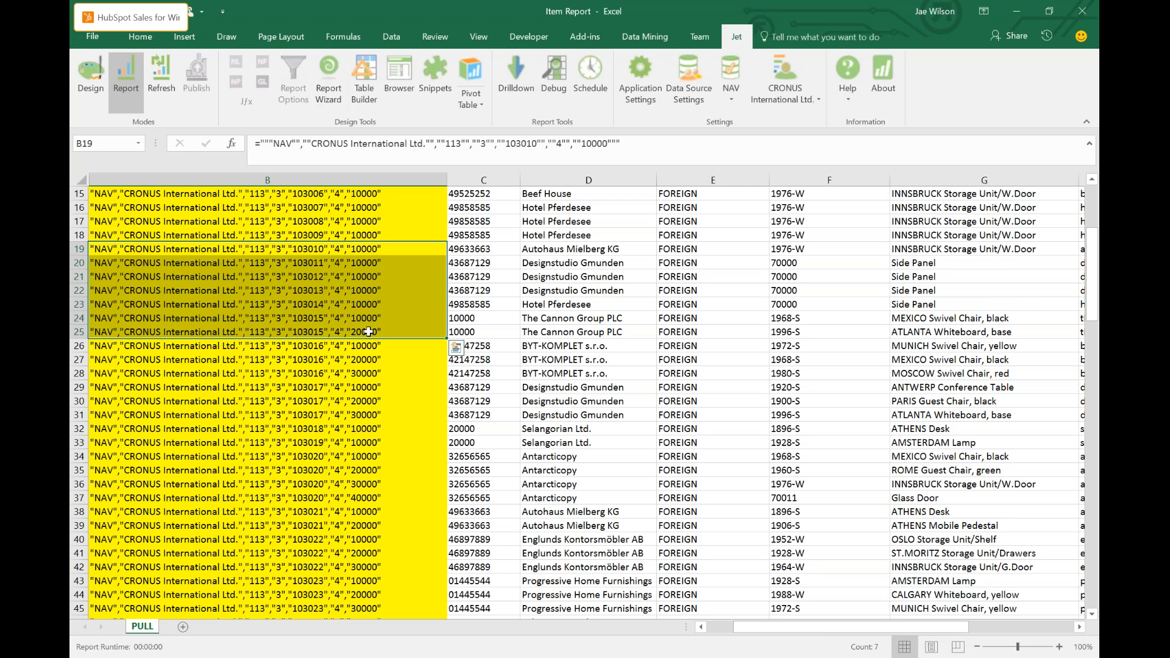
drag(344, 248, 342, 373)
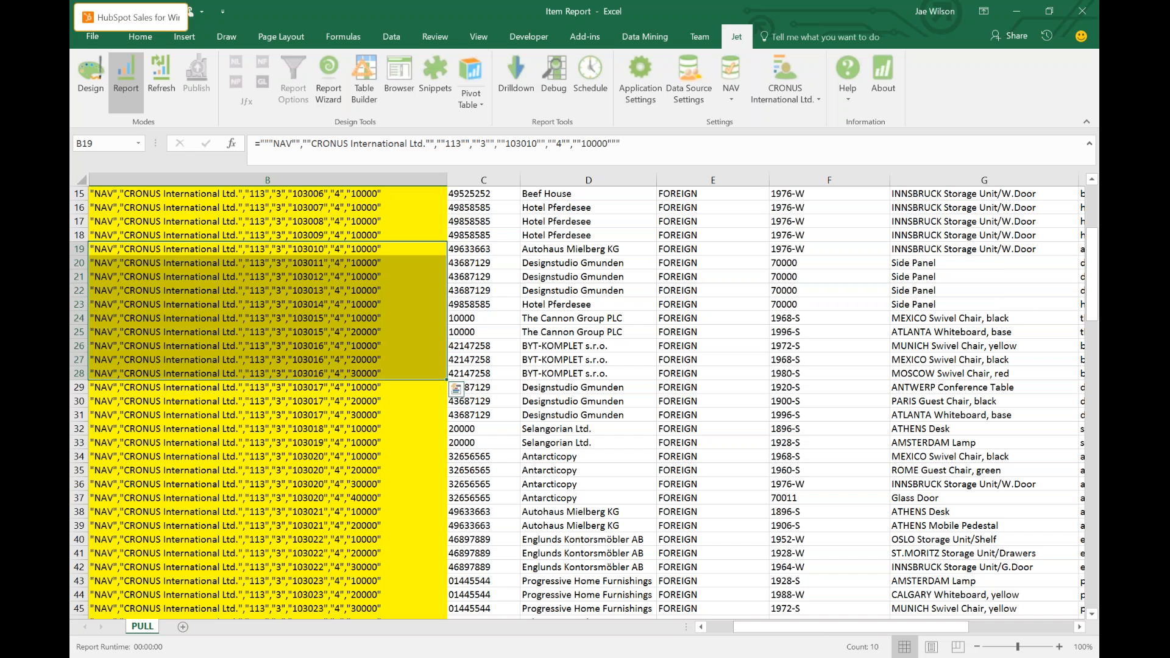
Return the report to design mode and inspect the row 8 formulas up to the Sales Invoice Line table argument under Qty (First).
click(90, 79)
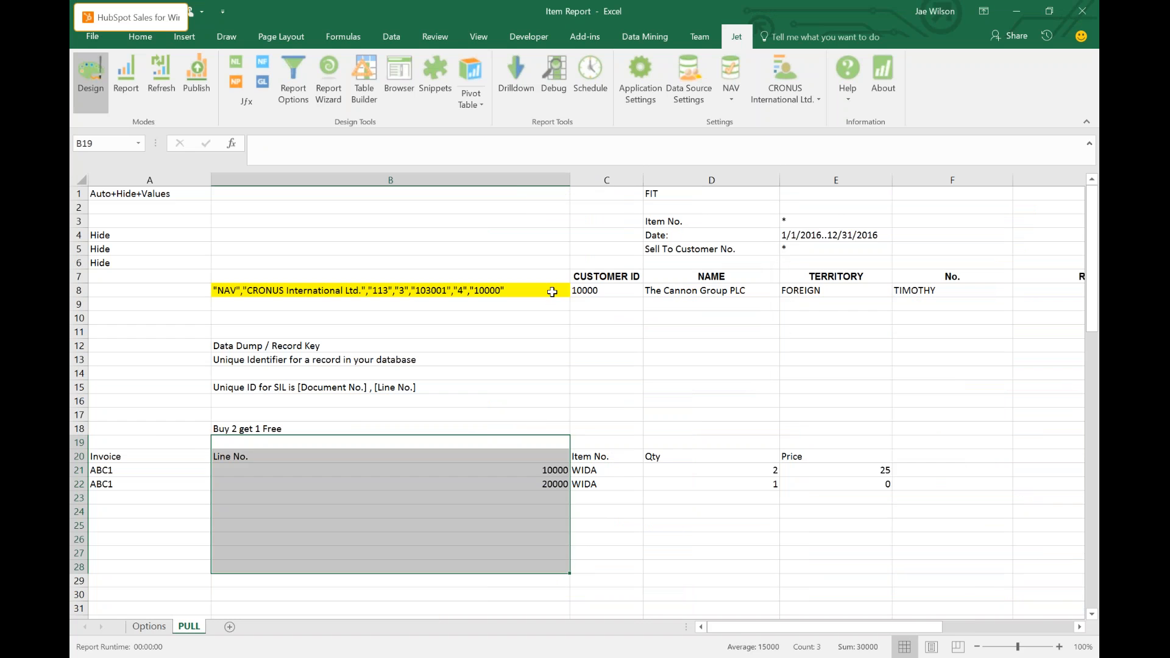
click(552, 291)
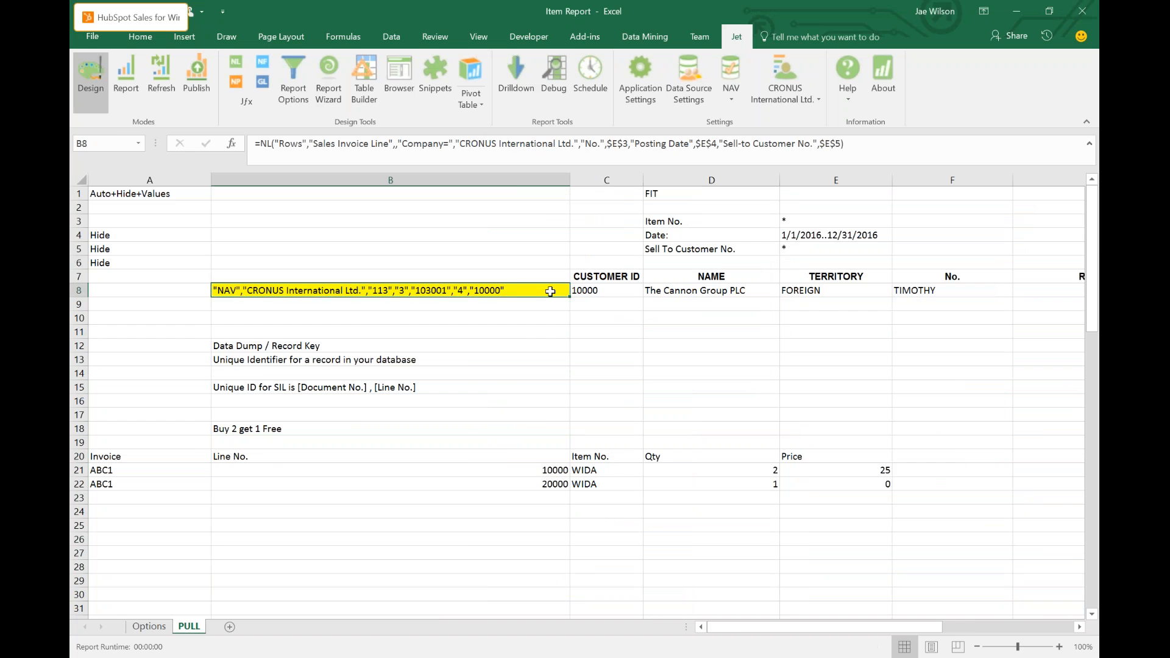
key(Right)
key(Right)
key(Right)
key(Right)
key(Right)
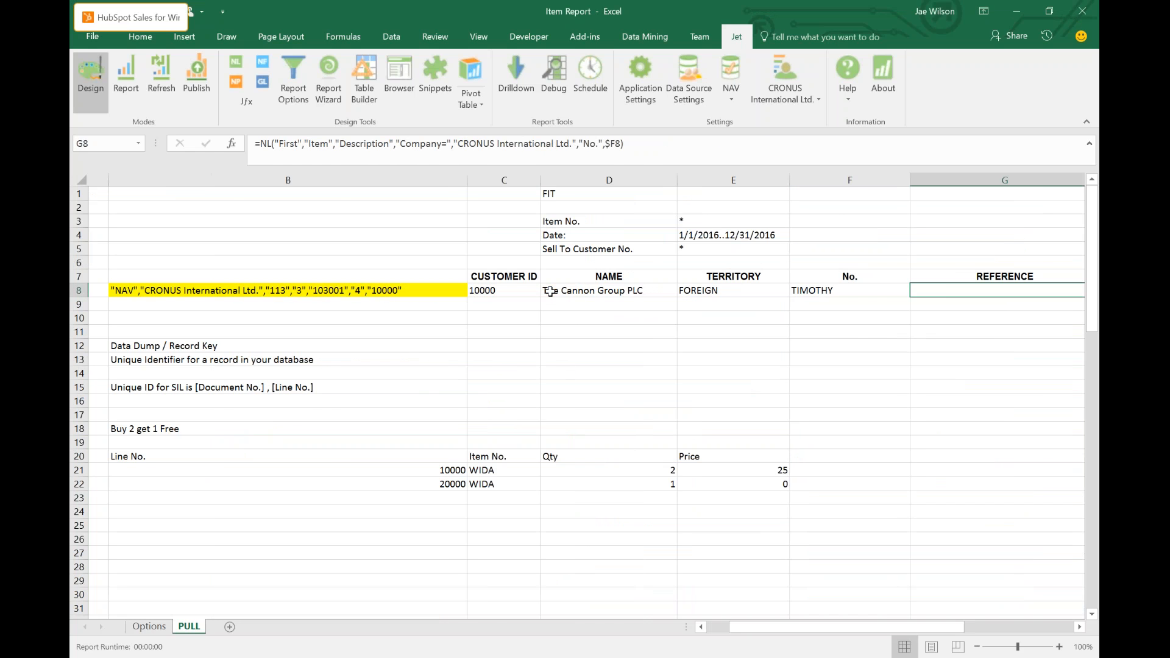
key(Right)
key(Right)
key(Right)
key(Right)
key(Left)
key(Left)
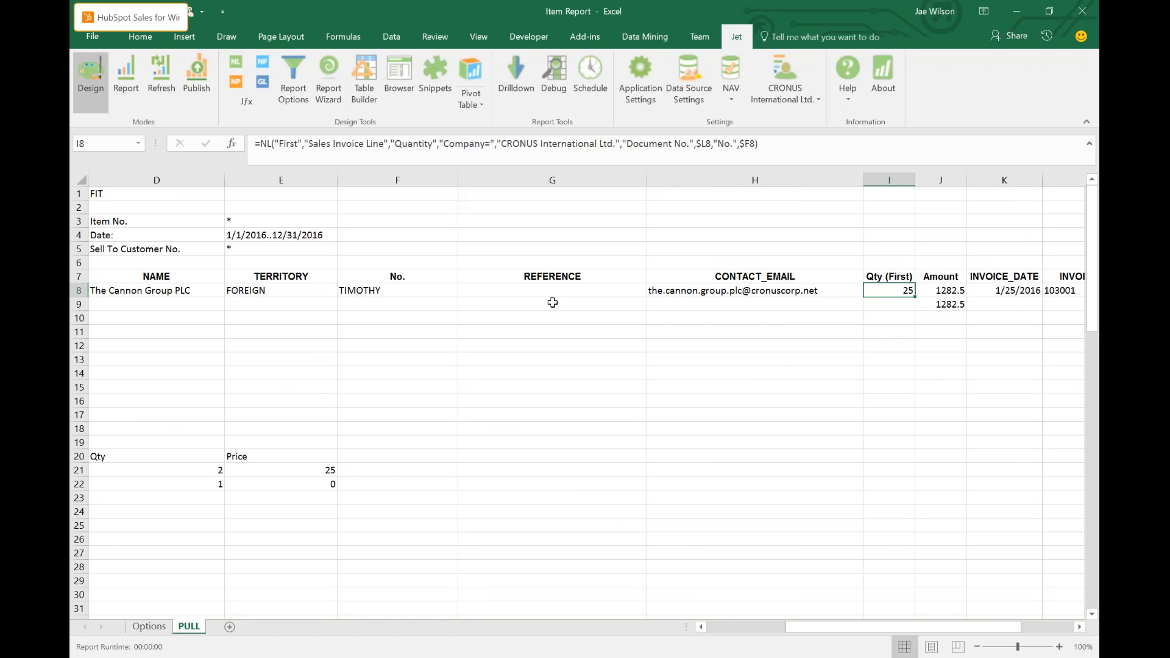
drag(304, 146, 386, 143)
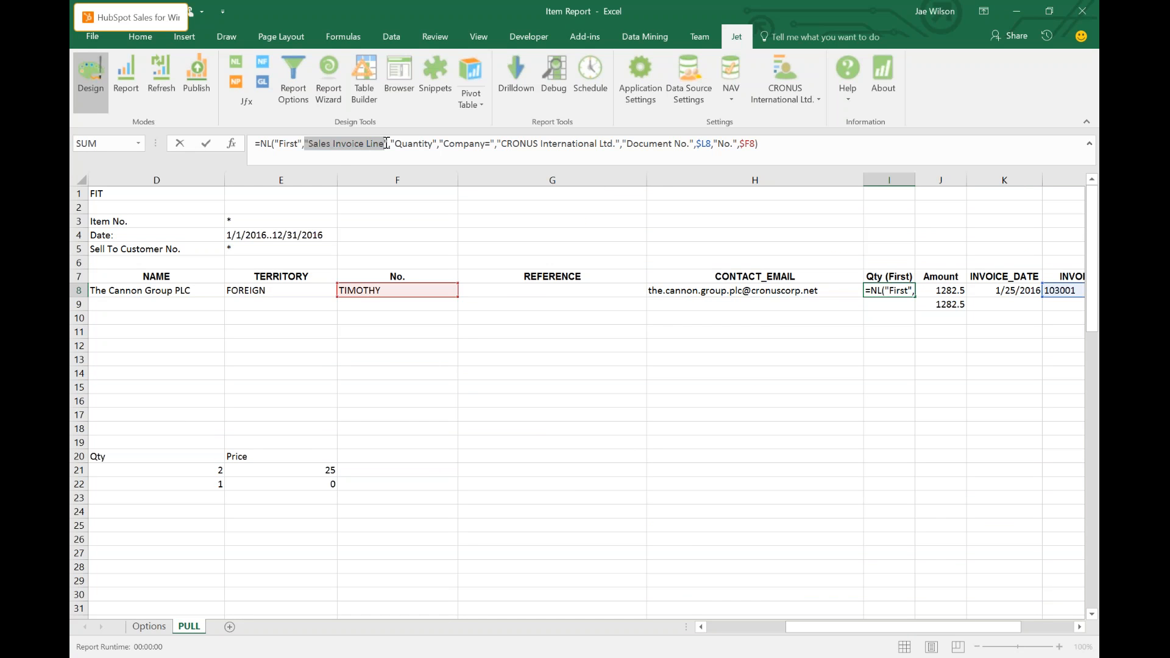
key(Return)
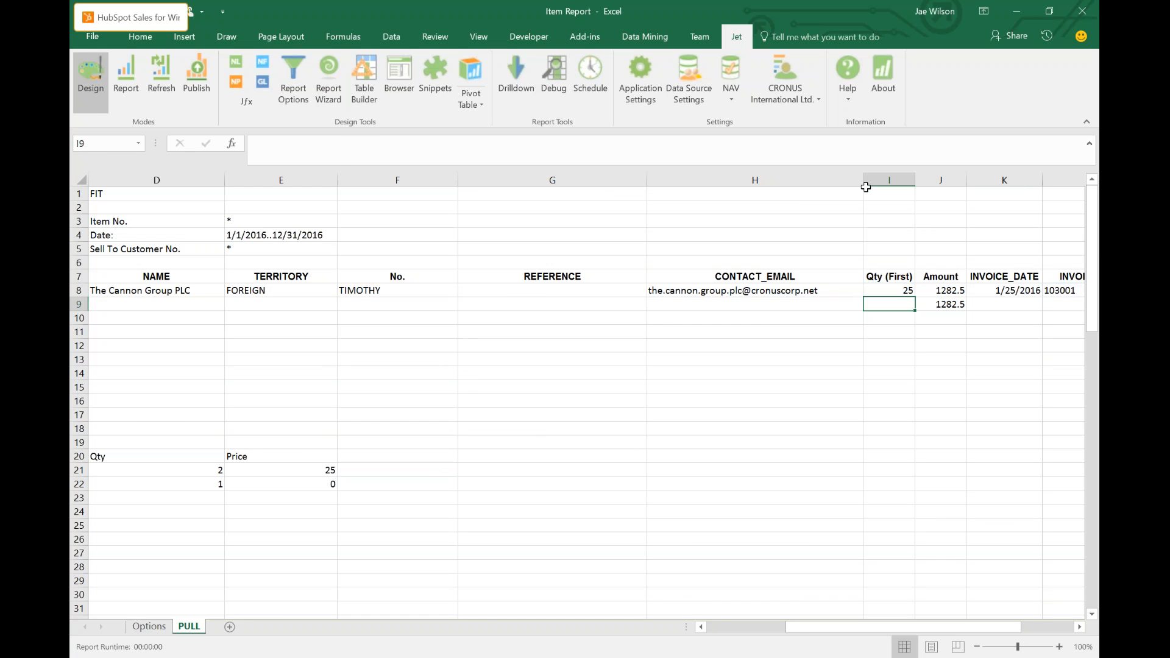
Insert a new column before Qty (First) and enter the header Qty in I7.
right_click(878, 180)
click(895, 290)
click(888, 276)
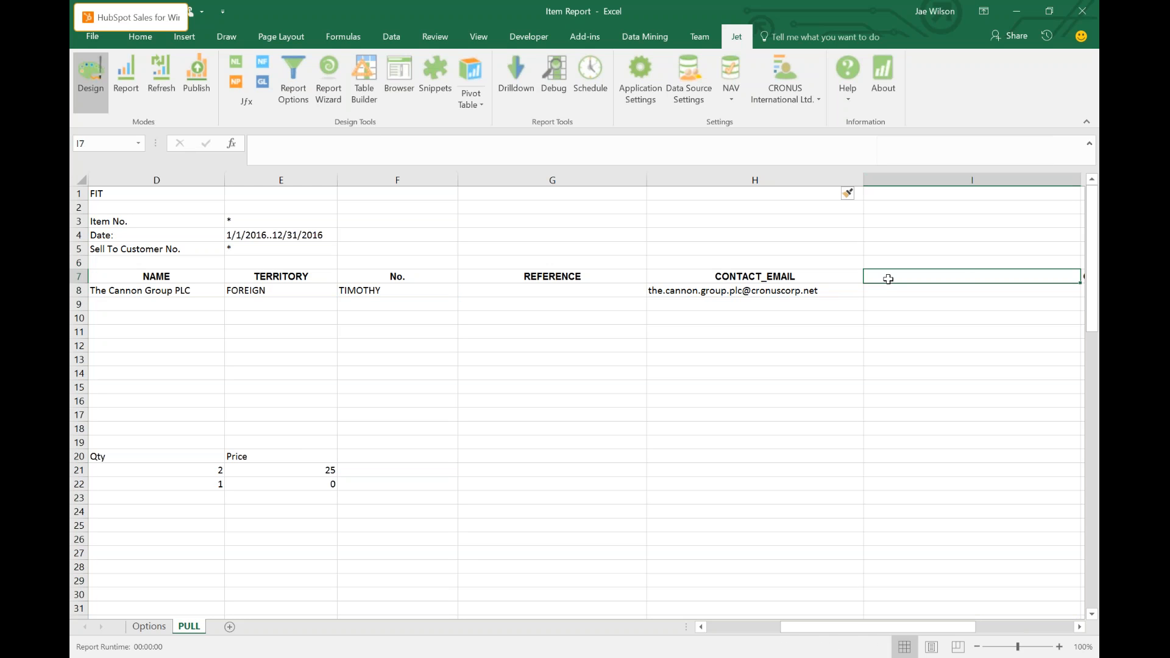
text(A)
key(BackSpace)
text(Qty)
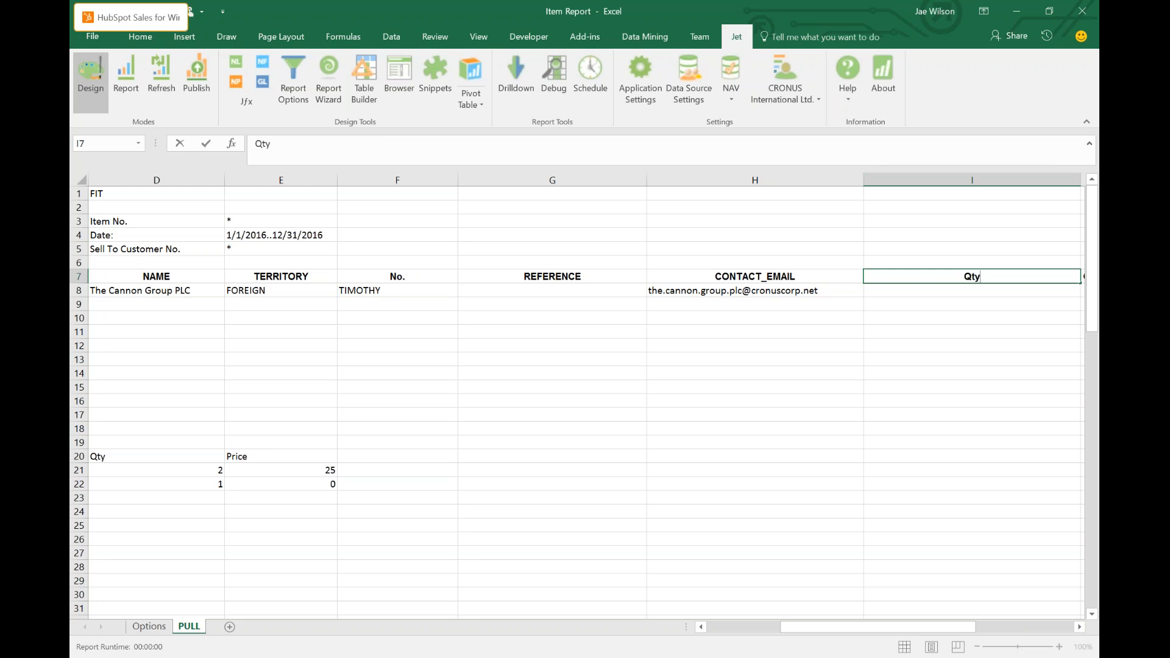
key(Return)
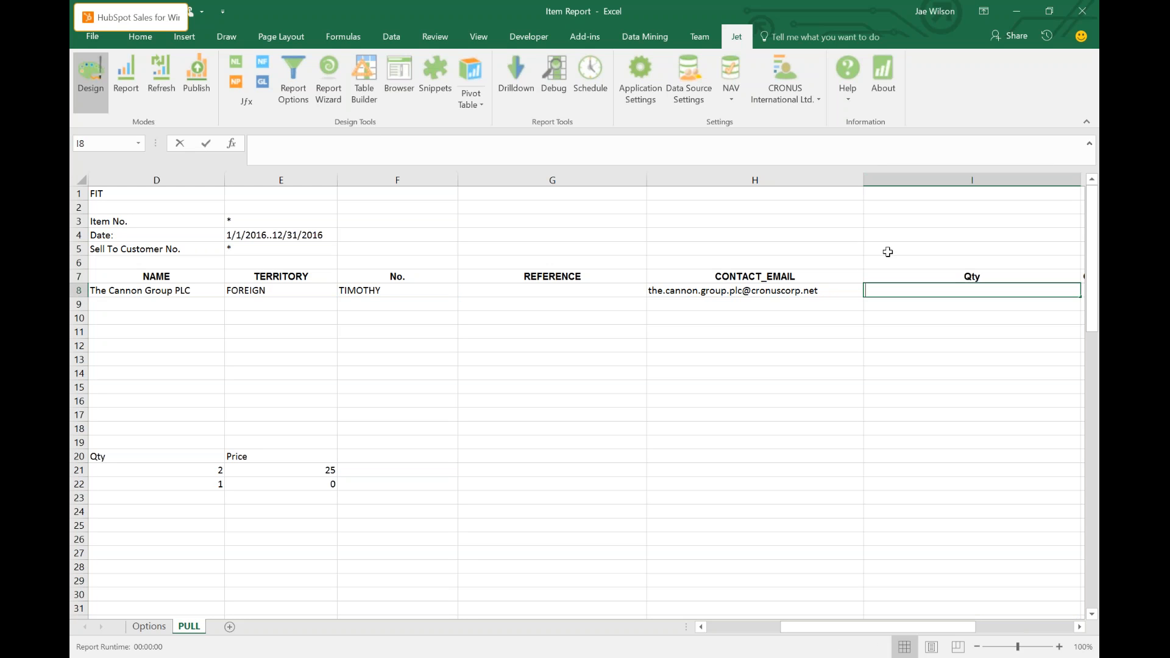
Enter an NF formula in I8 that returns "Quantity" from the record key in B8, and narrow column I.
text(=nf()
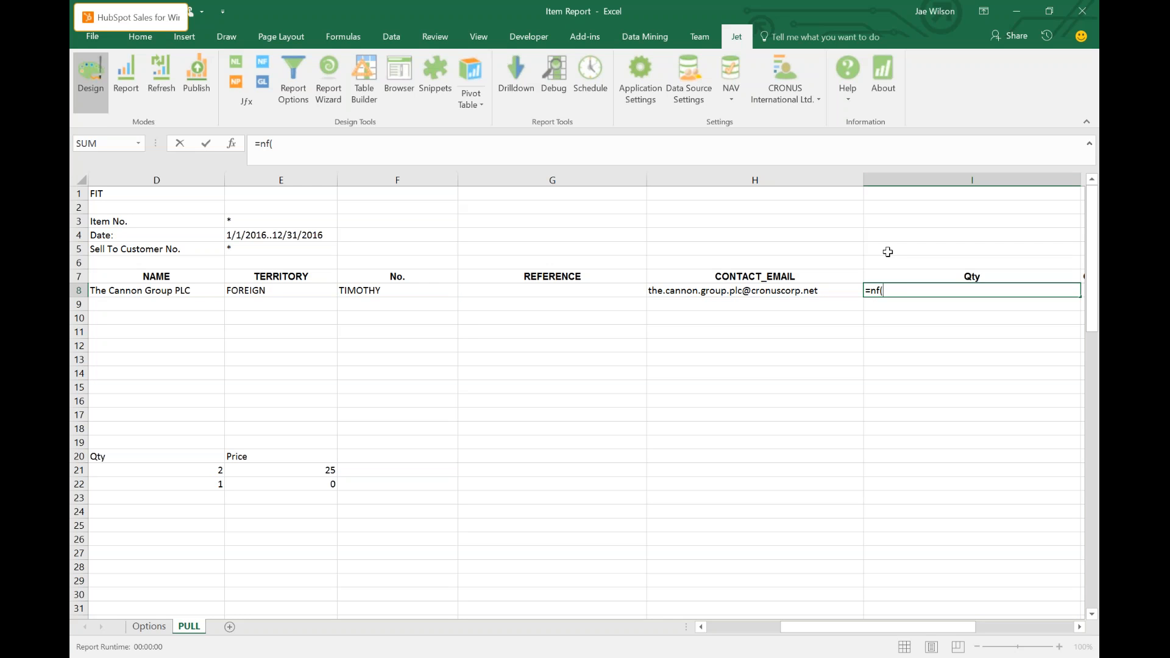
key(Left)
key(Left)
key(Left)
key(Left)
key(Left)
key(Left)
key(Left)
text(, "Quantity")
key(Return)
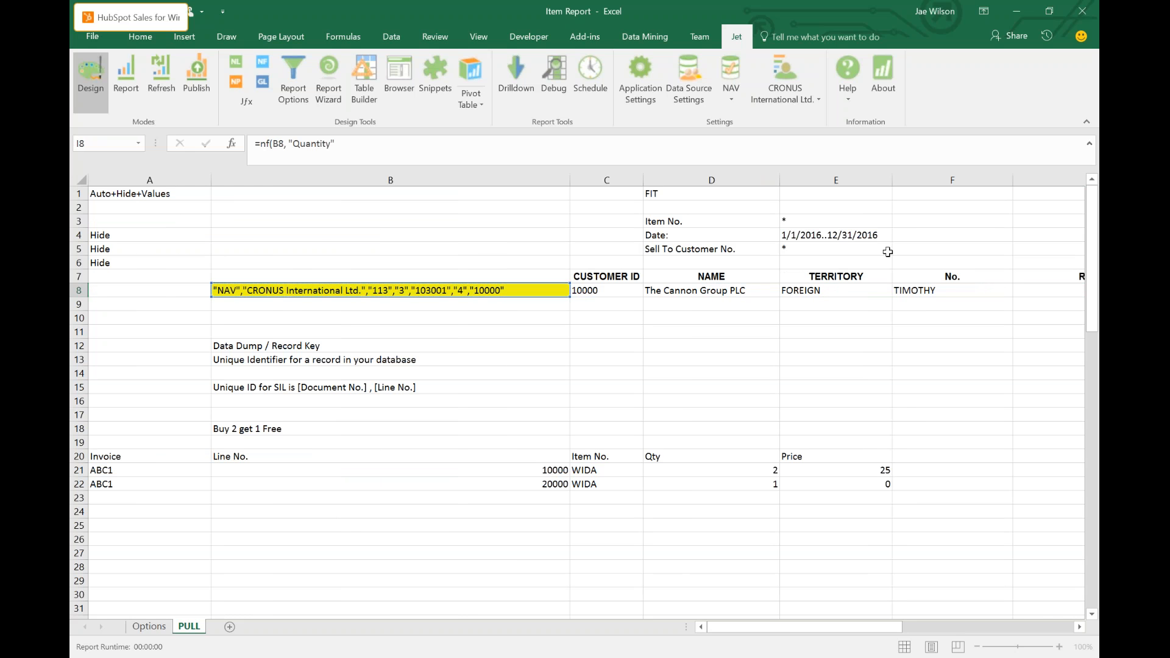
key(Up)
key(Right)
key(Right)
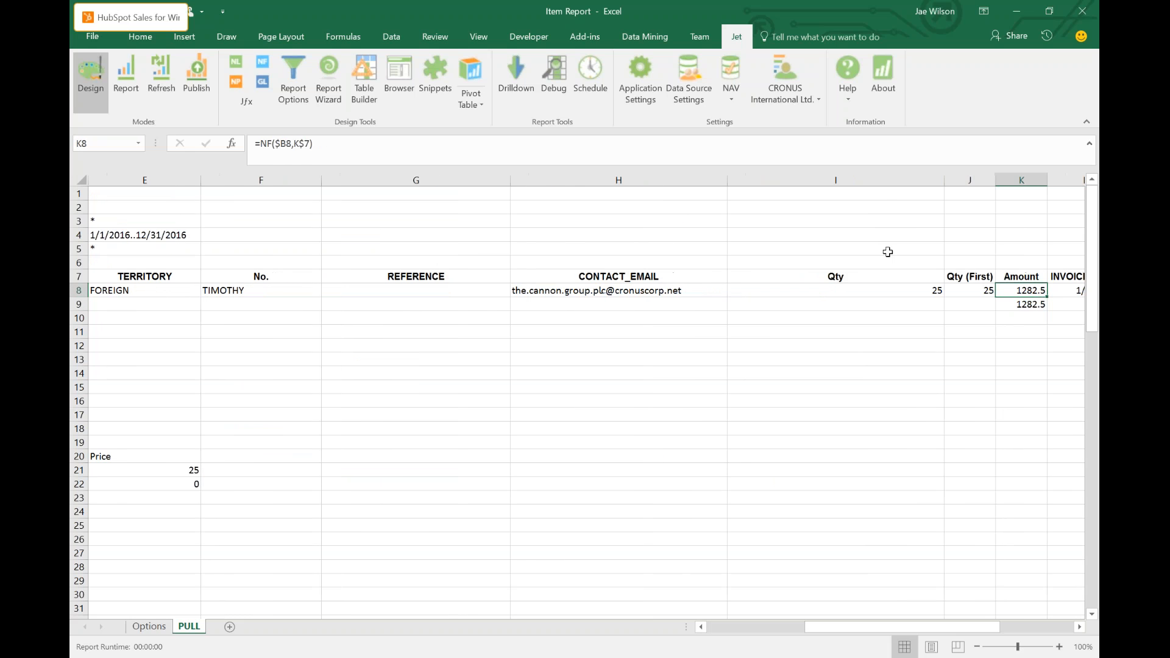
drag(943, 180, 806, 193)
Examine the Document No. and No. filters of J8's Qty (First) NL formula in the Jet Function Wizard.
click(823, 292)
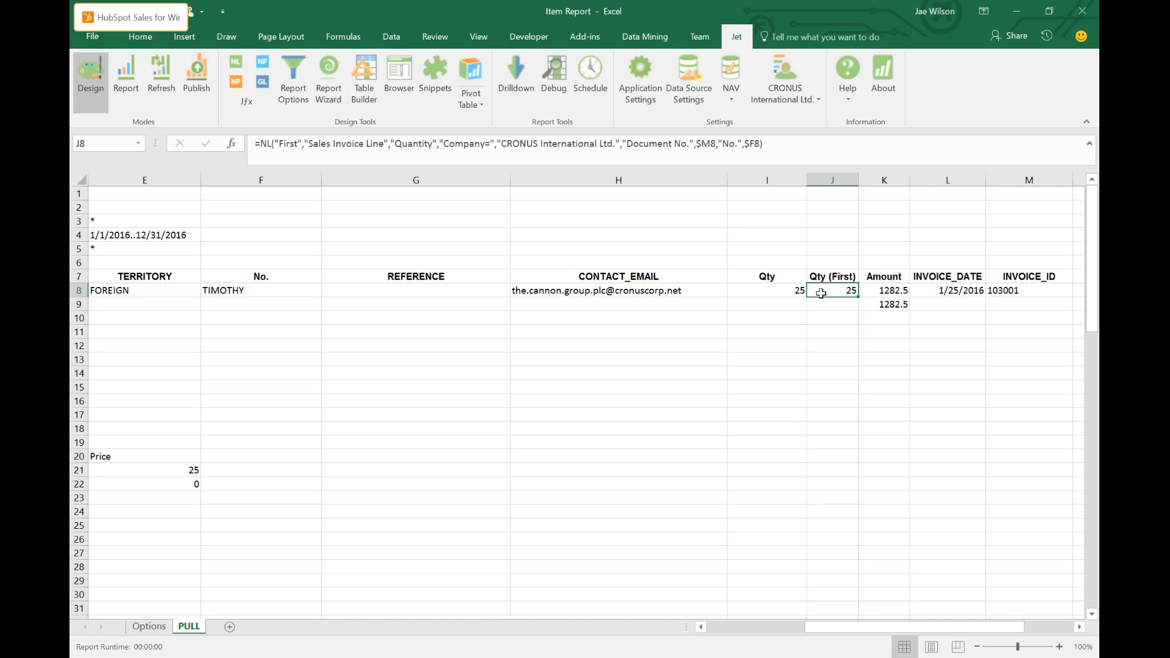
click(236, 62)
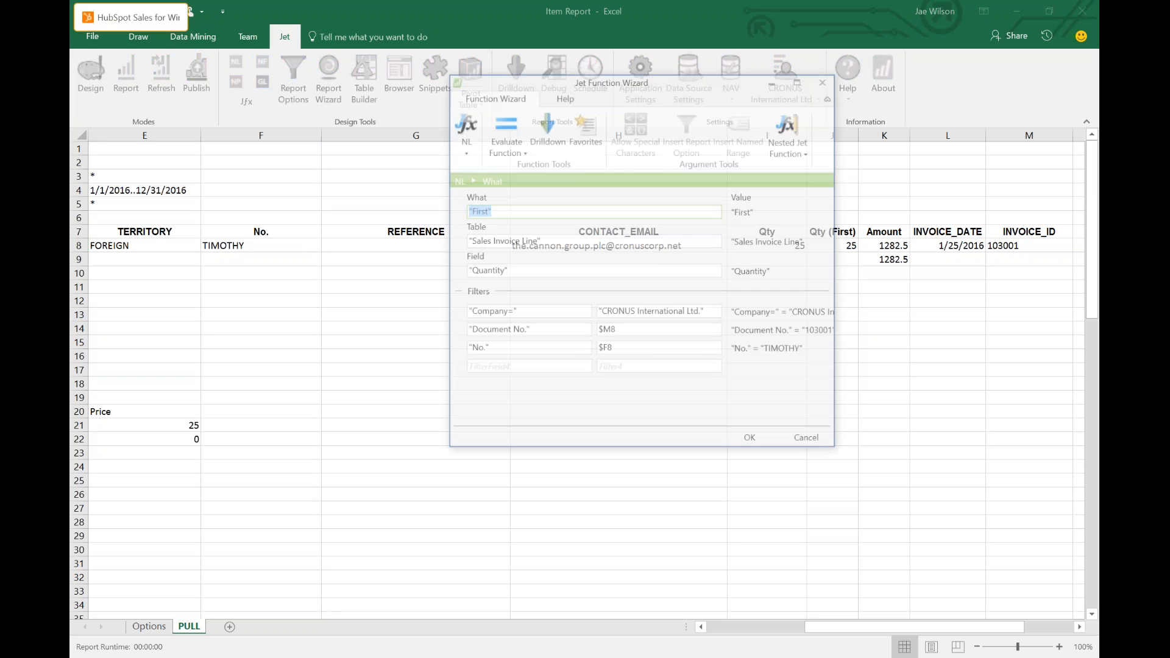
click(526, 332)
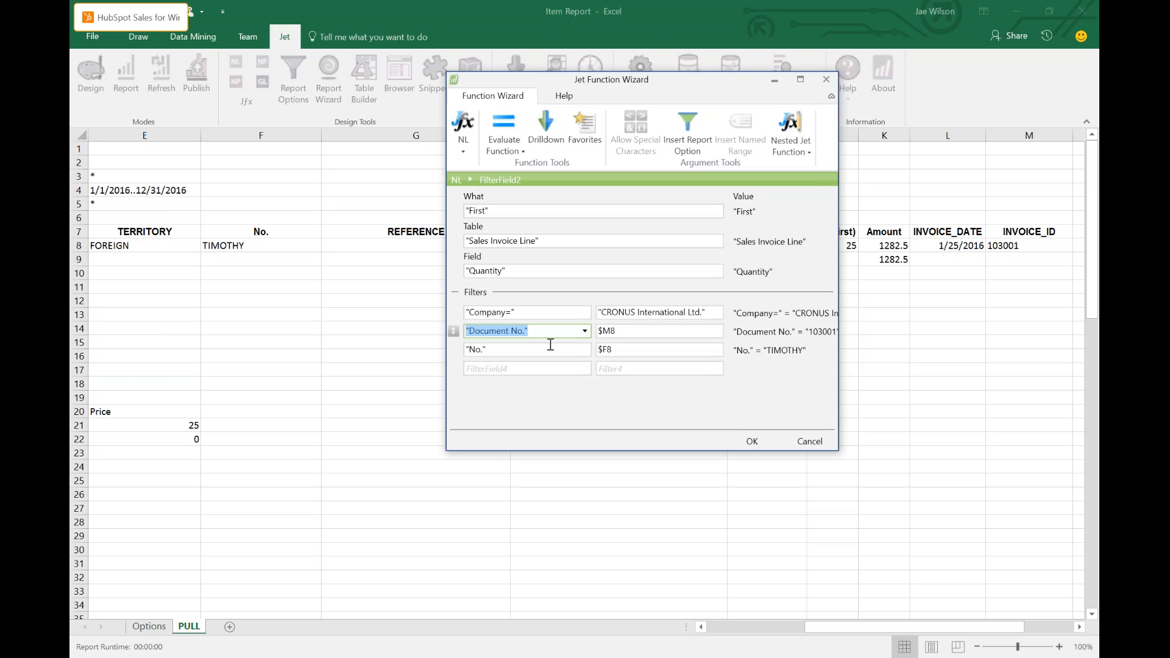
click(526, 347)
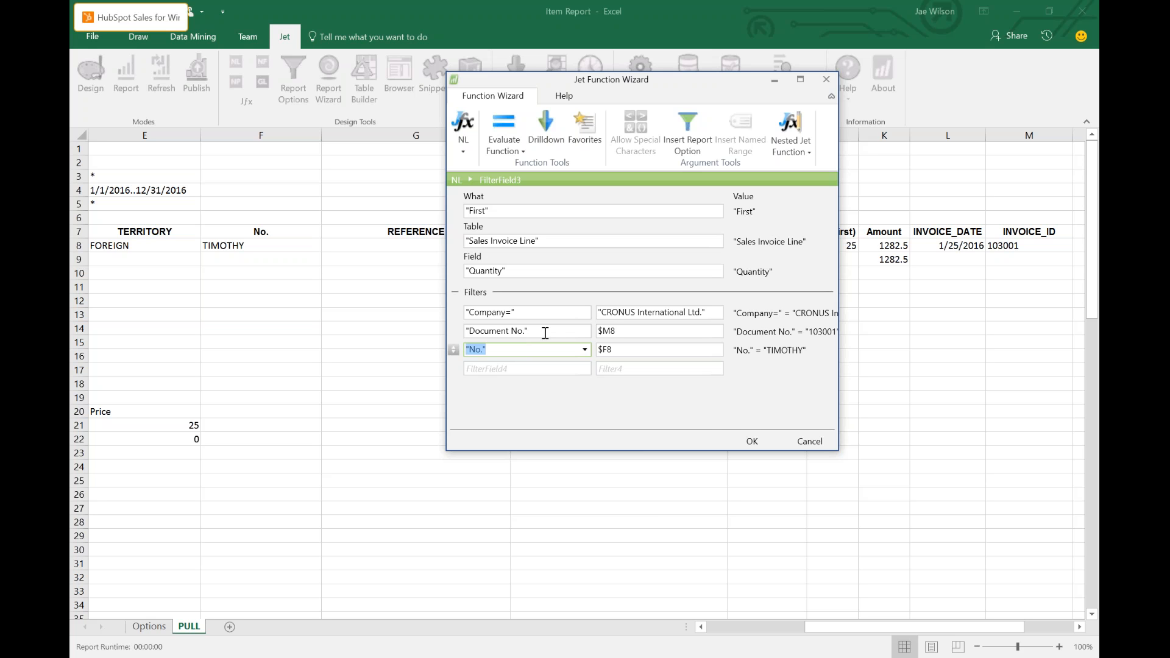
click(806, 440)
Compare the unique ID note in B15 with the two WIDA lines and their quantities in the invoice example A20:E22.
key(Left)
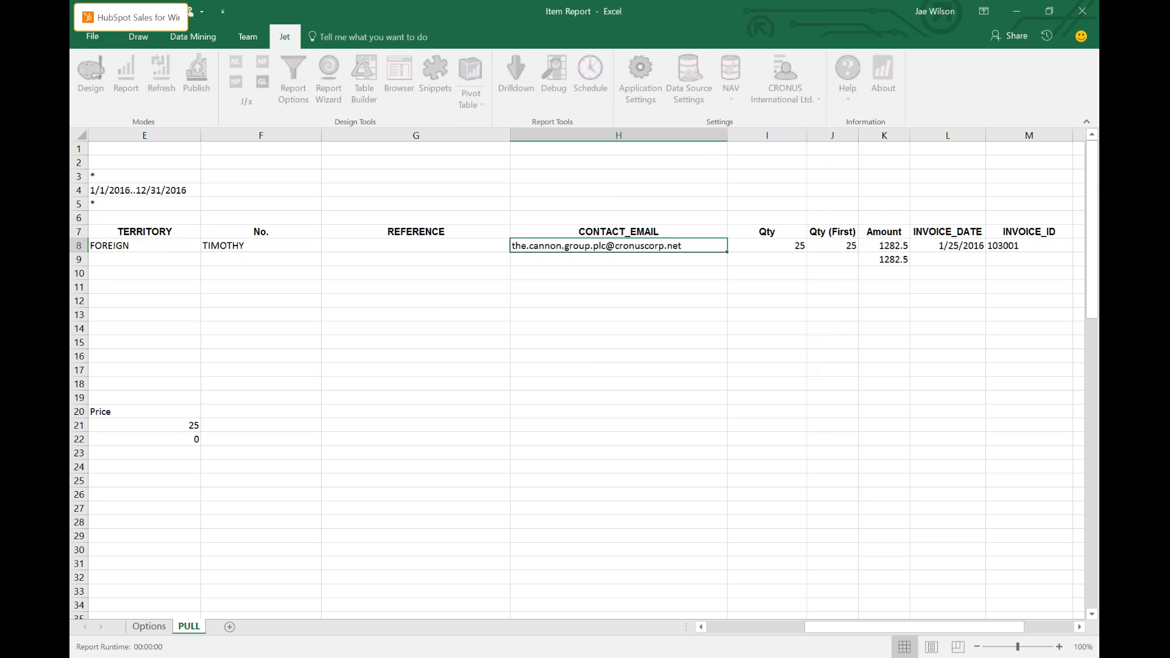
key(Home)
drag(259, 333, 268, 385)
click(268, 385)
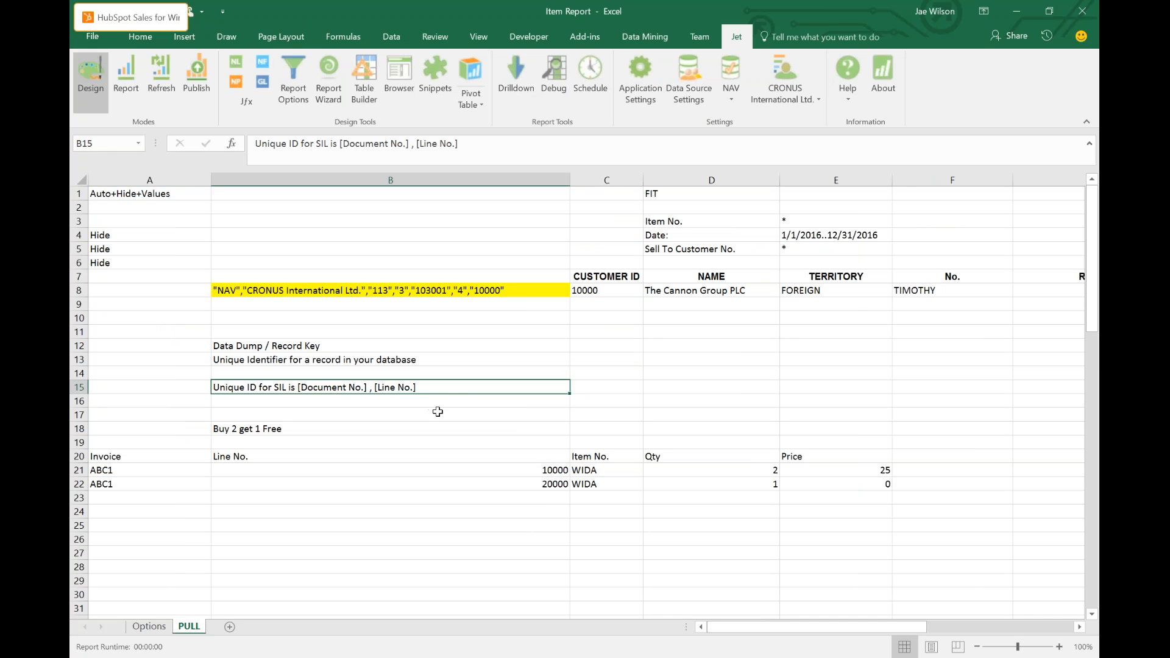
click(137, 461)
shift+click(874, 484)
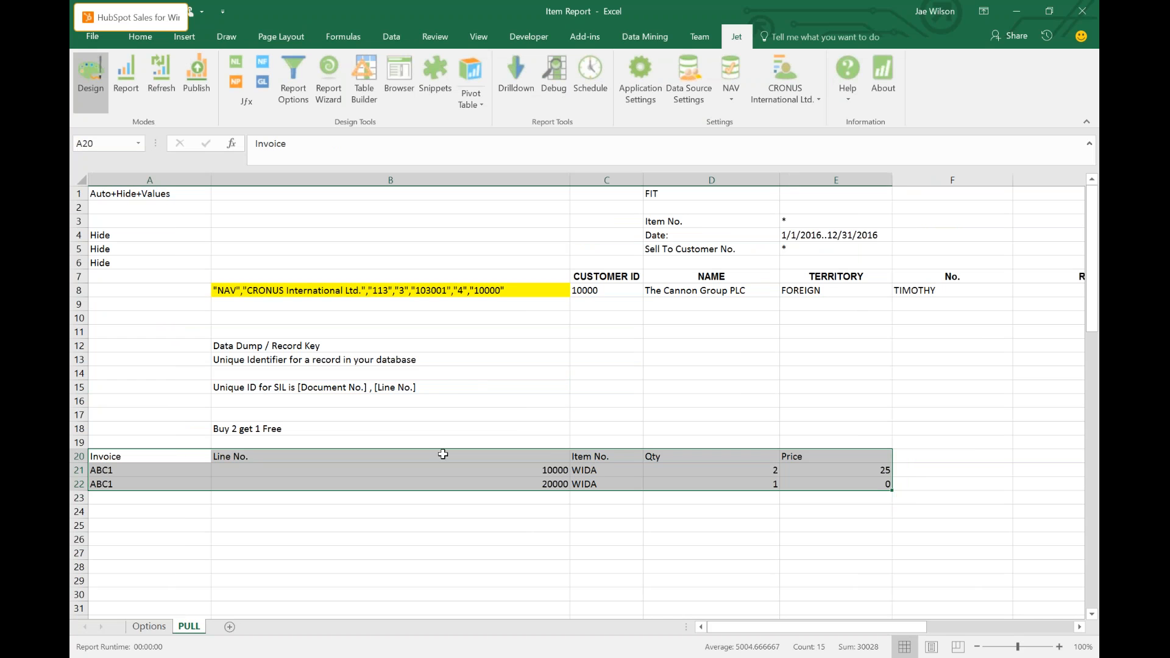
drag(604, 473, 600, 486)
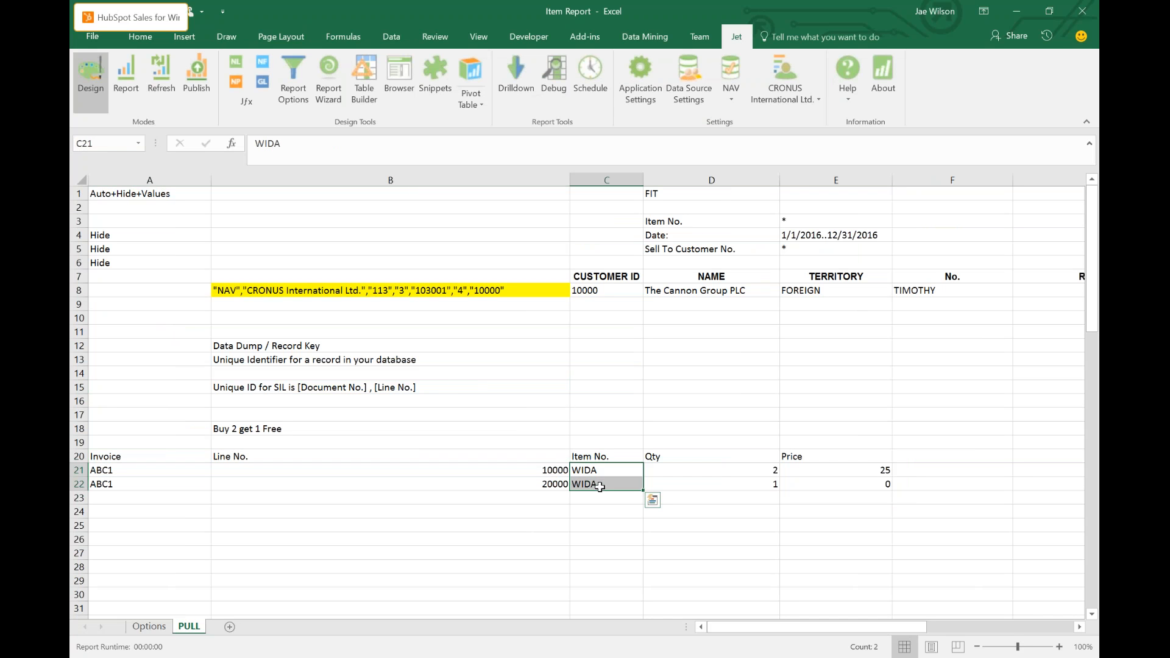
drag(888, 472, 104, 471)
click(771, 470)
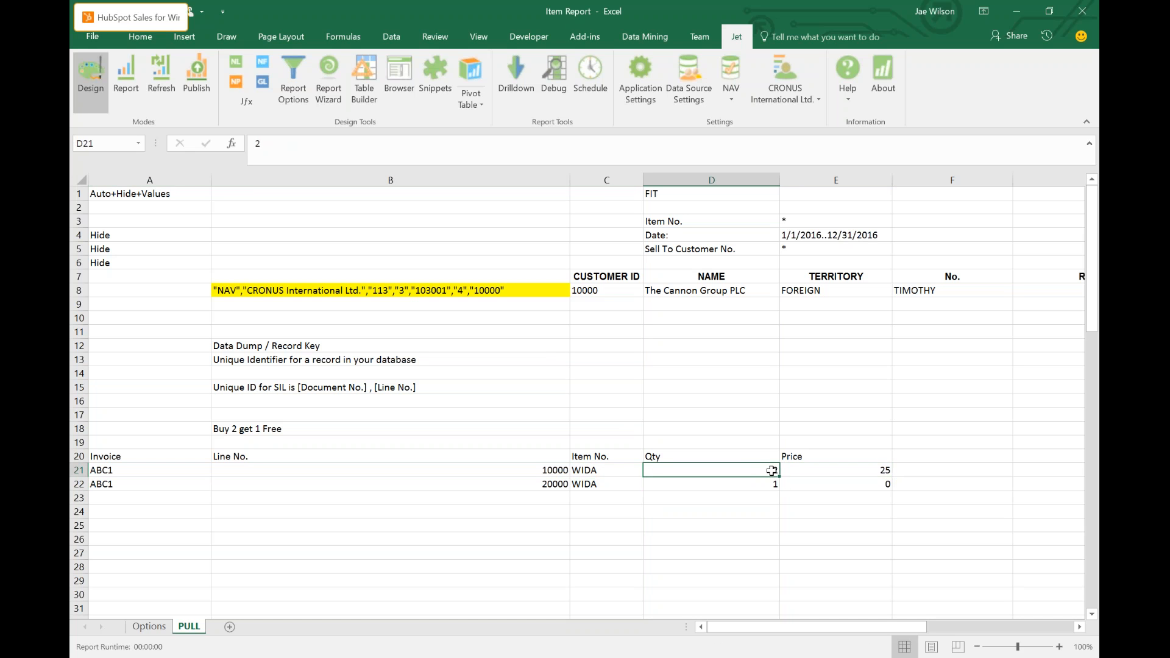
click(750, 485)
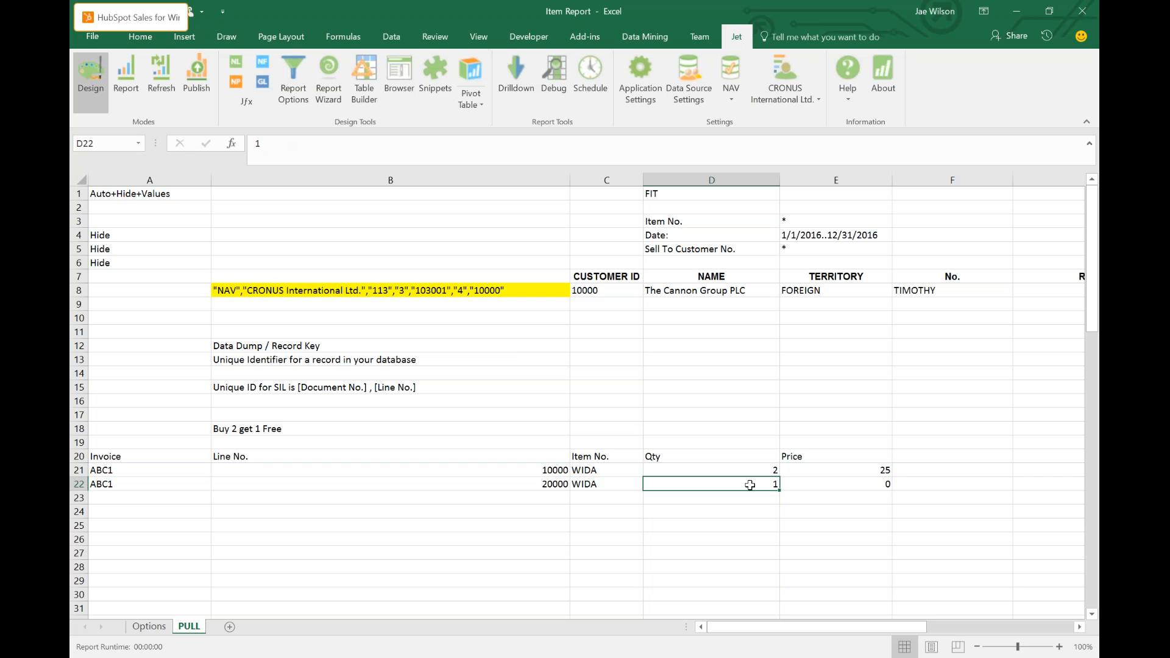
Check J8's Qty (First) formula, then insert a column before Amount and enter the header Line No. in K7.
drag(864, 627, 1048, 627)
click(716, 290)
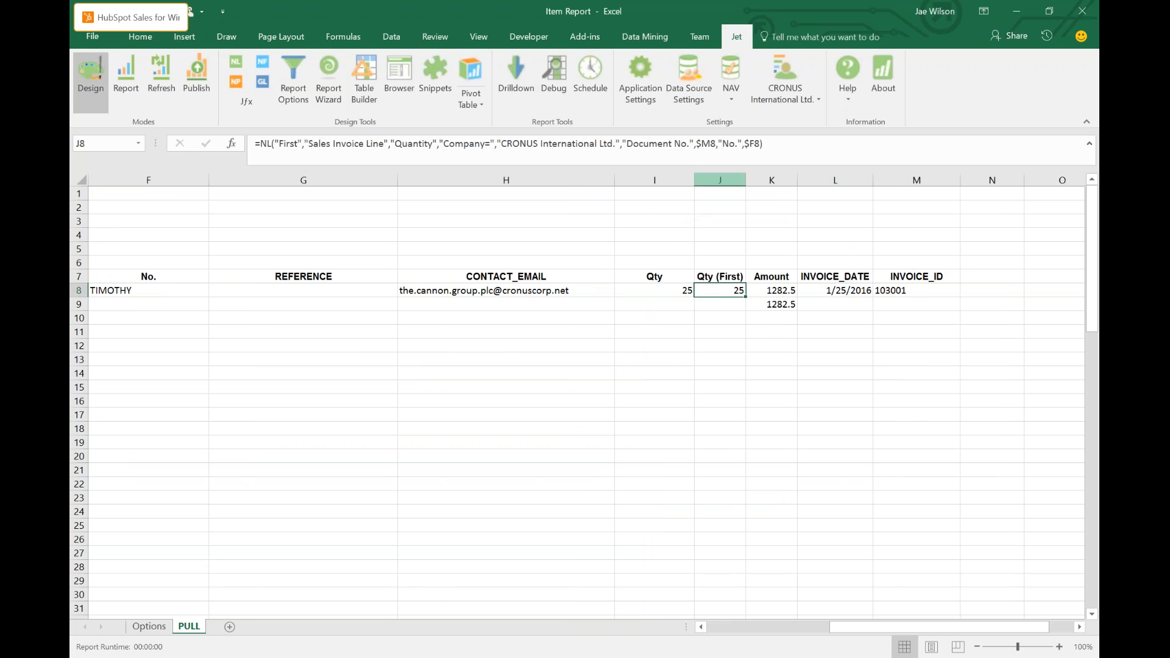
key(F2)
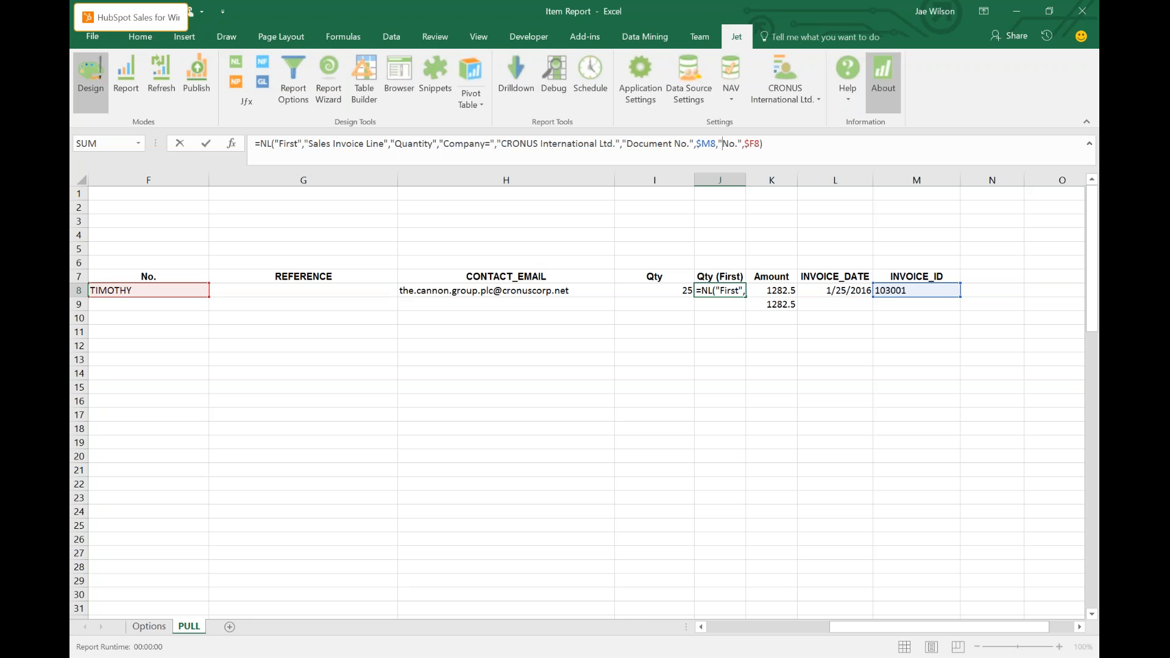
key(ctrl+Return)
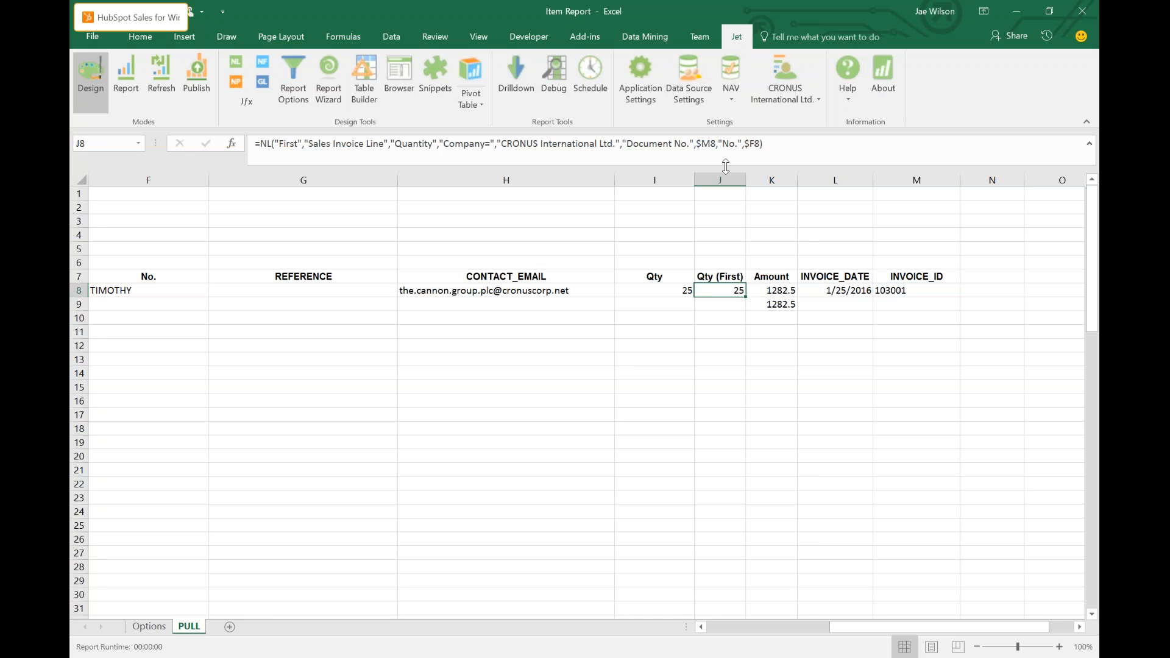
right_click(772, 179)
click(816, 285)
click(771, 276)
text(Line No.)
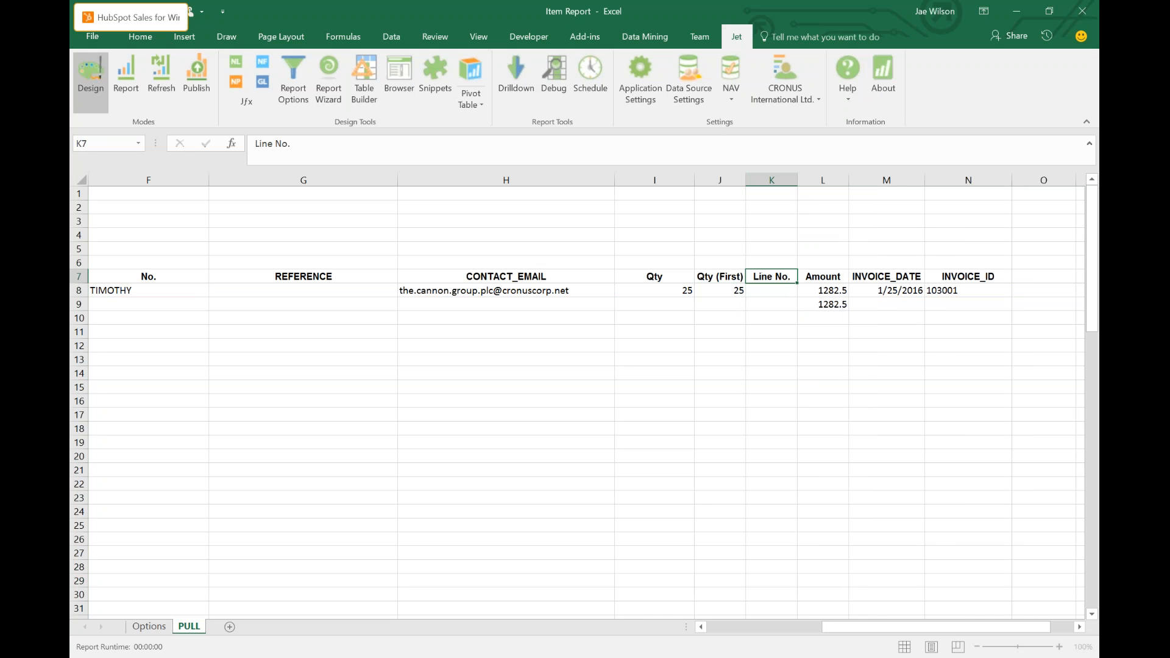
key(Return)
Copy the NF formula from I8 to K8 and change its field to "Line No.".
key(Left)
key(Left)
key(ctrl+c)
key(Right)
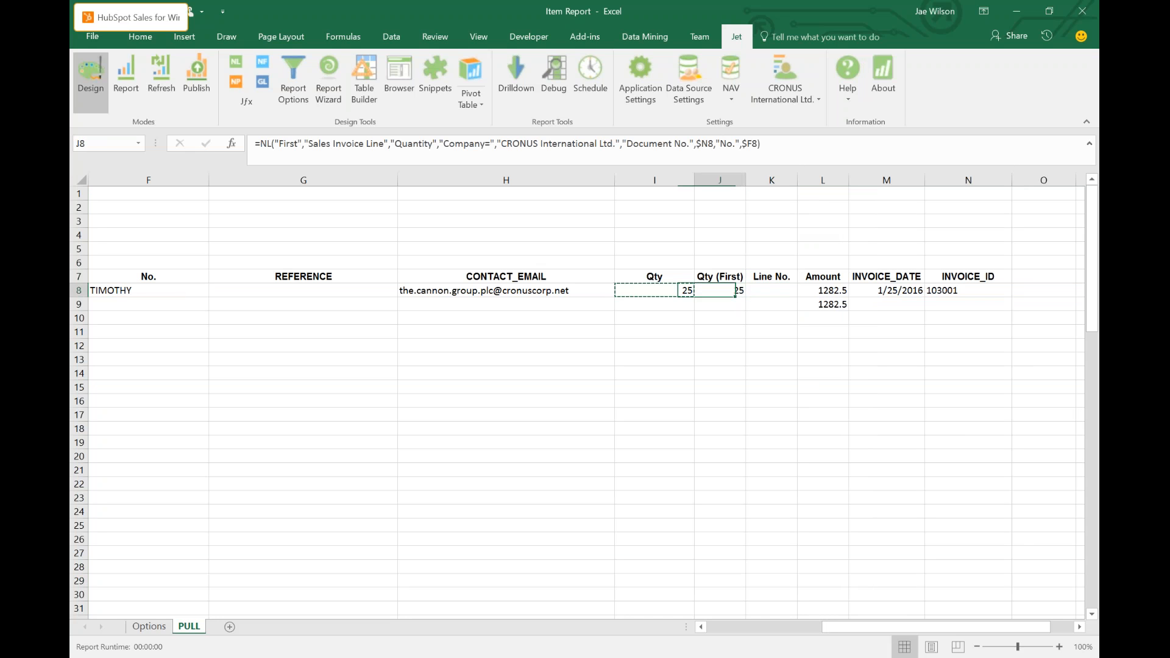
key(Right)
key(ctrl+v)
click(521, 138)
key(Left)
key(Left)
key(shift+Left)
key(shift+Left)
key(shift+Left)
key(shift+Left)
key(shift+Left)
key(shift+Left)
key(shift+Left)
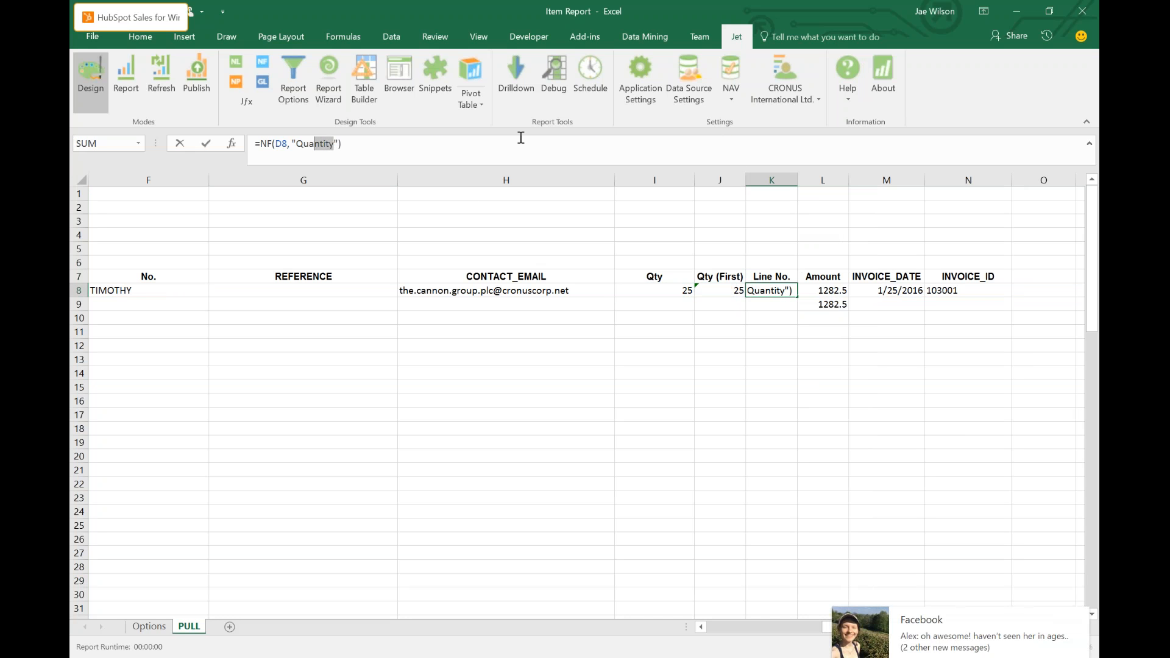
key(shift+Left)
text(Line No.)
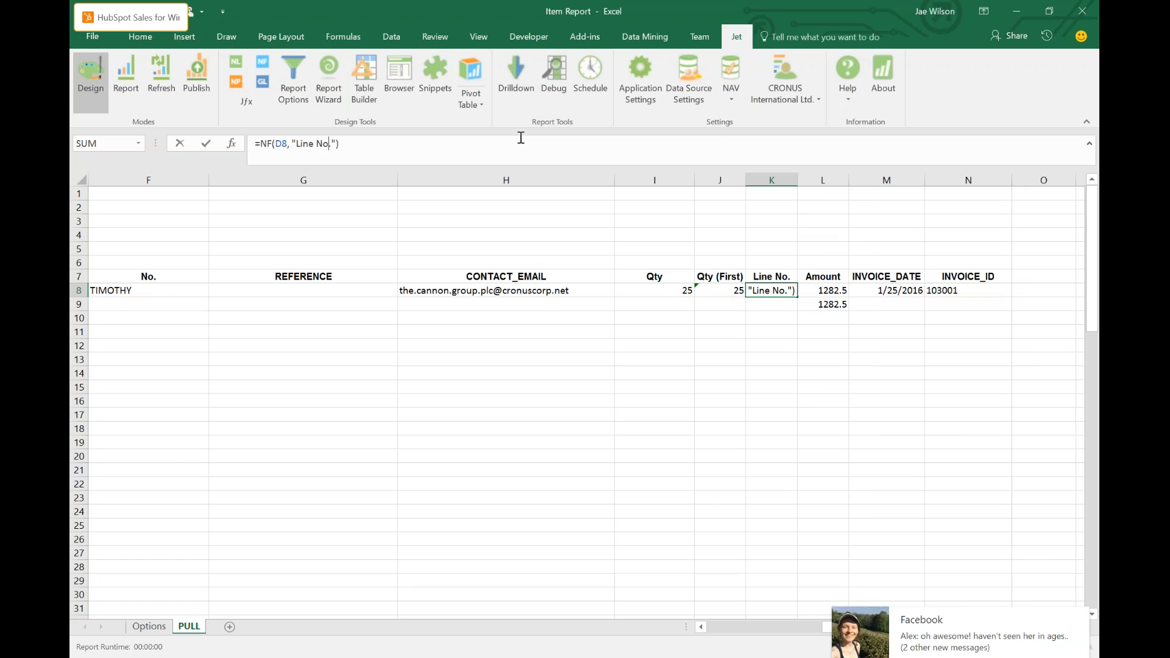
Change the NF formula's reference in K8 to the record key in B8.
key(Left)
key(Left)
key(Left)
key(Left)
key(Left)
key(Left)
key(Left)
key(Left)
key(Left)
key(shift+Left)
text(B)
key(Return)
Replace the No. filter in J8's NL formula with a "Line No." filter that references $K8.
key(Left)
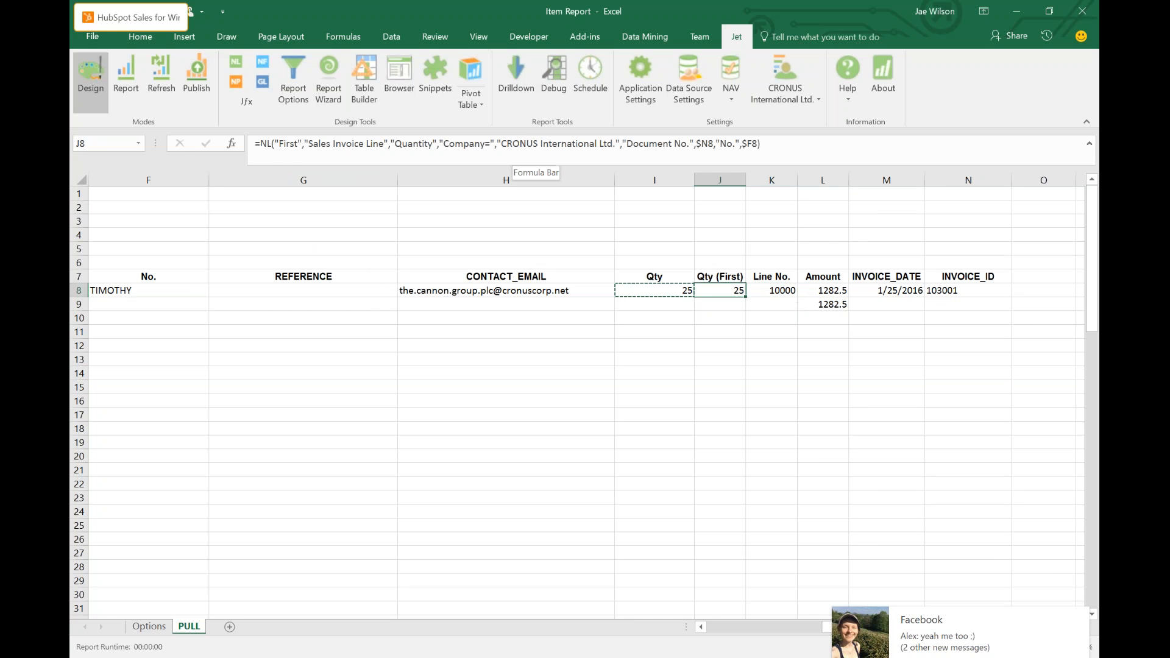
click(724, 143)
text(Line)
key(Right)
key(Right)
key(Right)
key(Right)
key(Right)
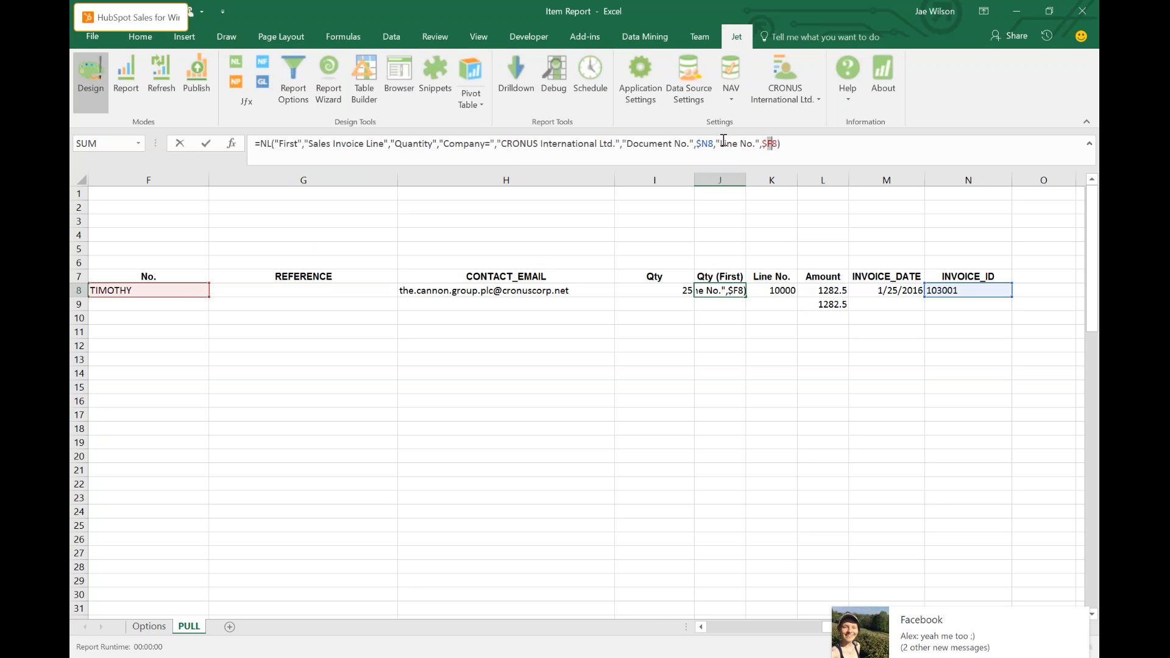
text(K)
key(Return)
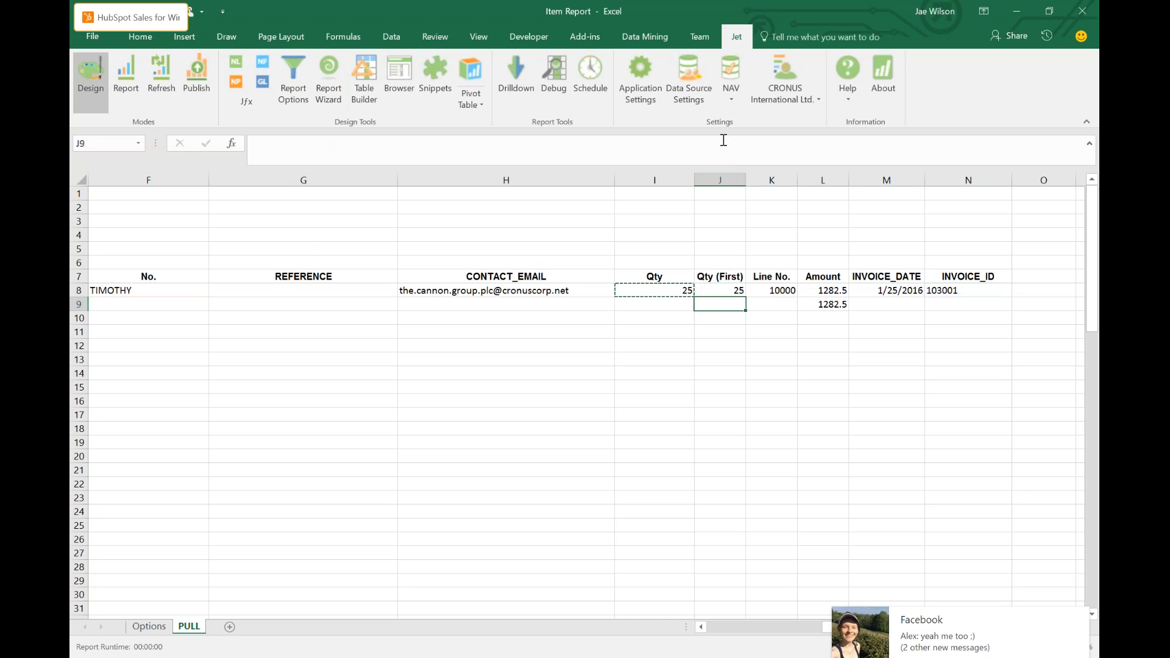
key(Up)
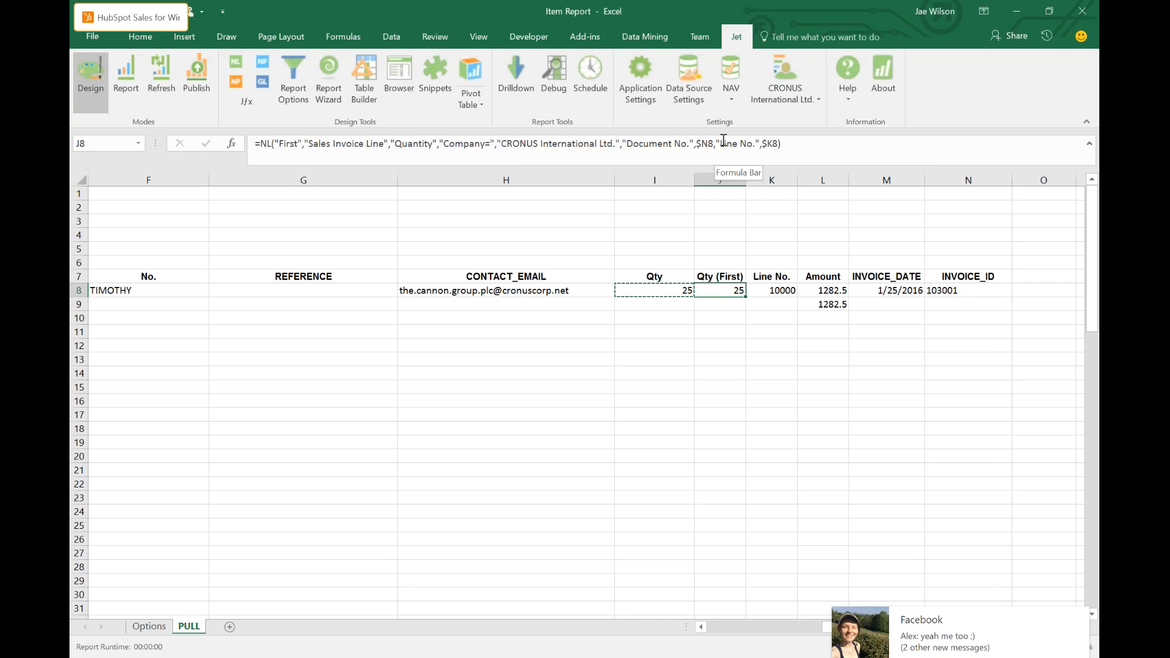
Examine the record key formula in B8, the PULL sheet's first row and its filters in D3:E5, alongside the Options sheet.
key(Home)
key(Right)
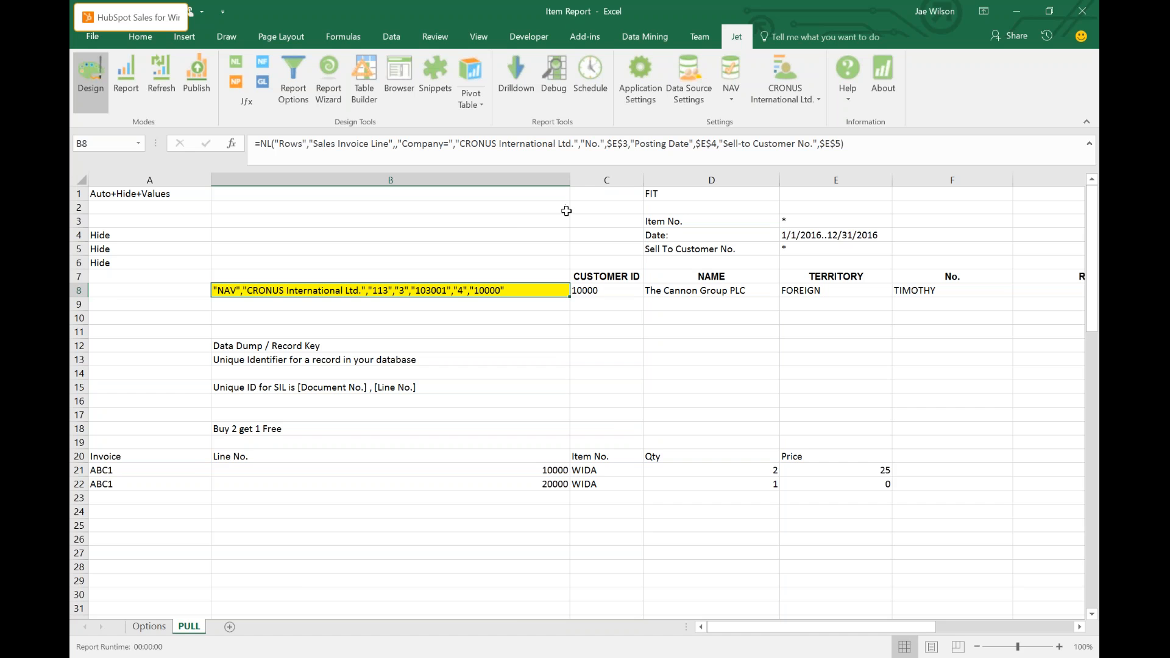
click(149, 626)
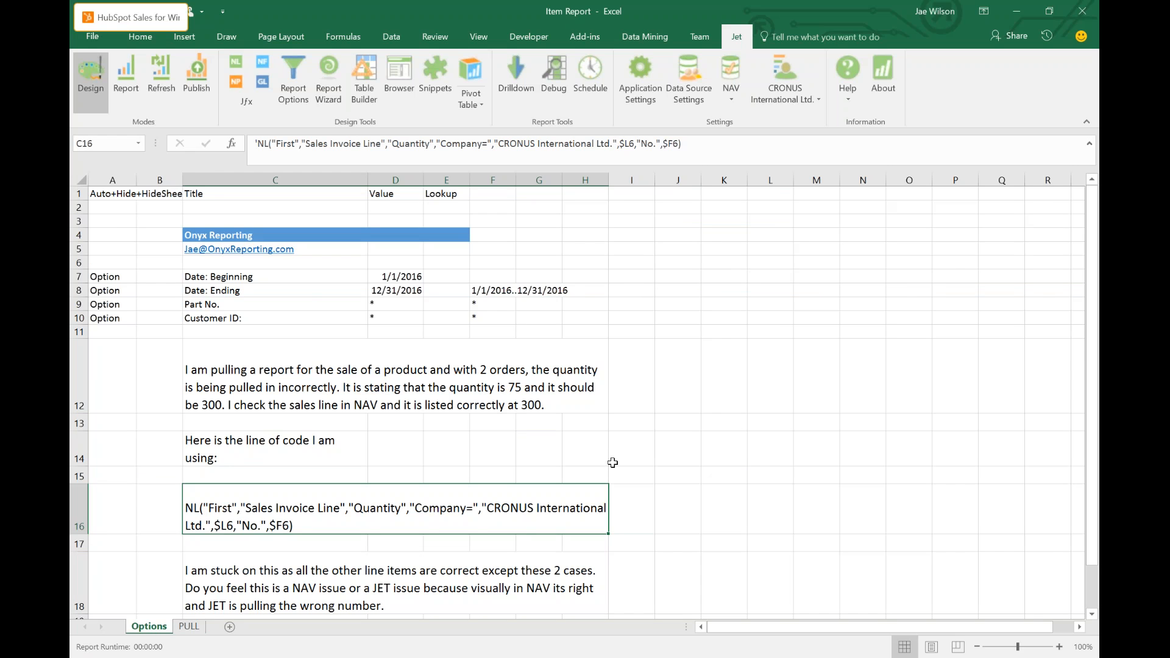
click(190, 627)
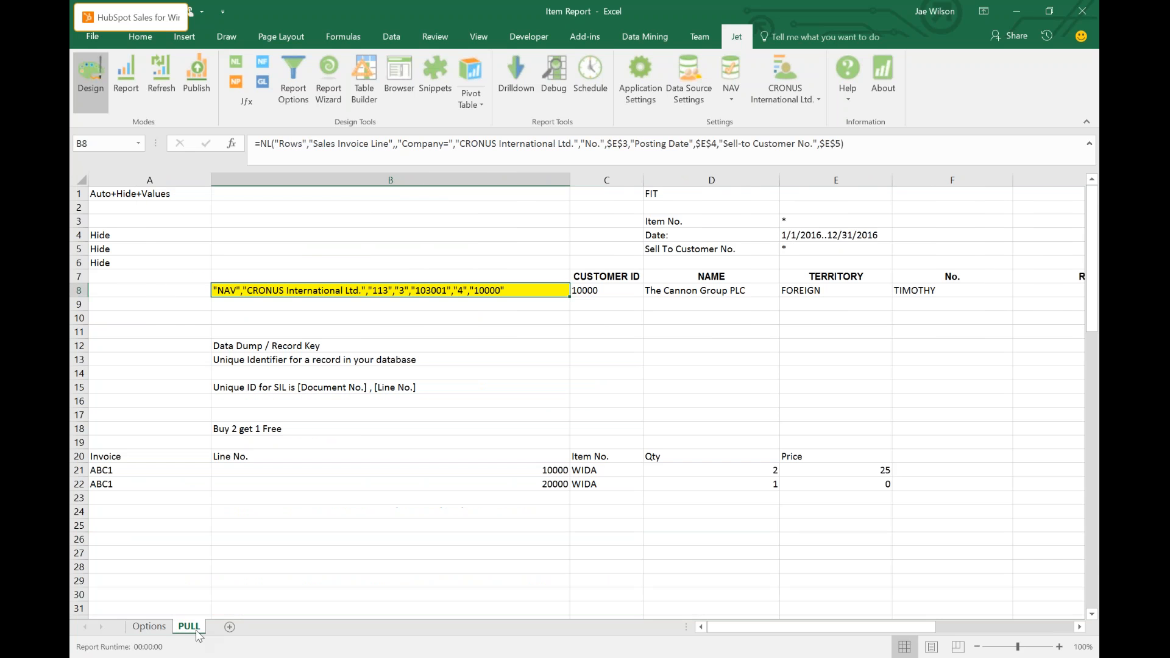
click(149, 627)
drag(835, 193, 109, 190)
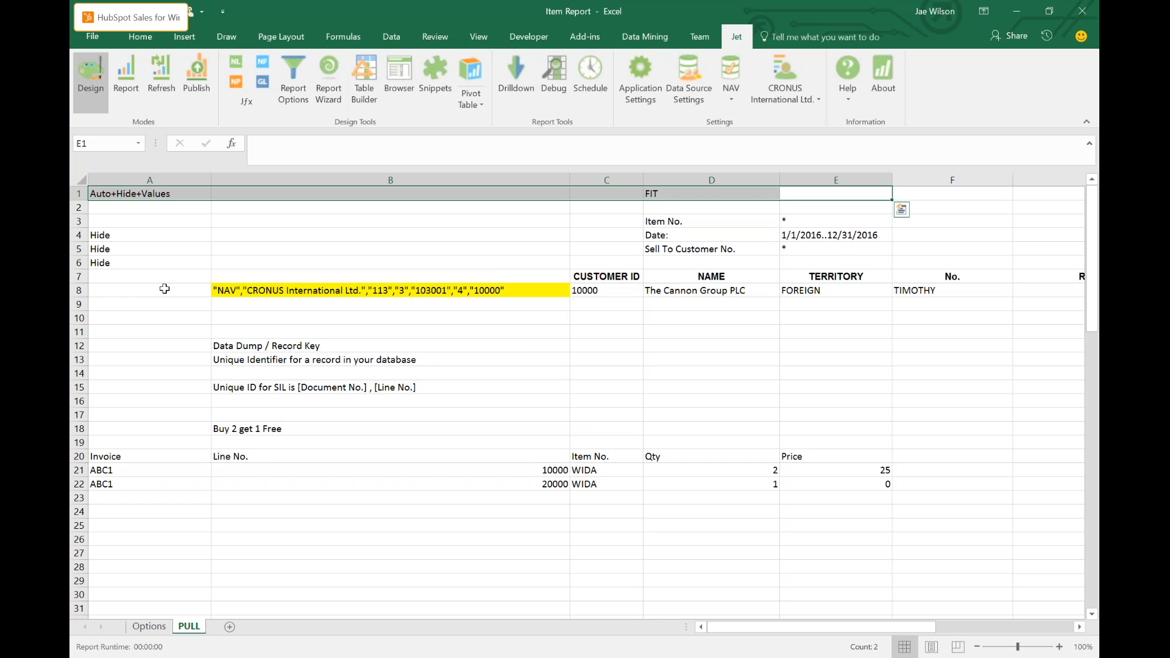
click(602, 292)
drag(565, 214, 807, 251)
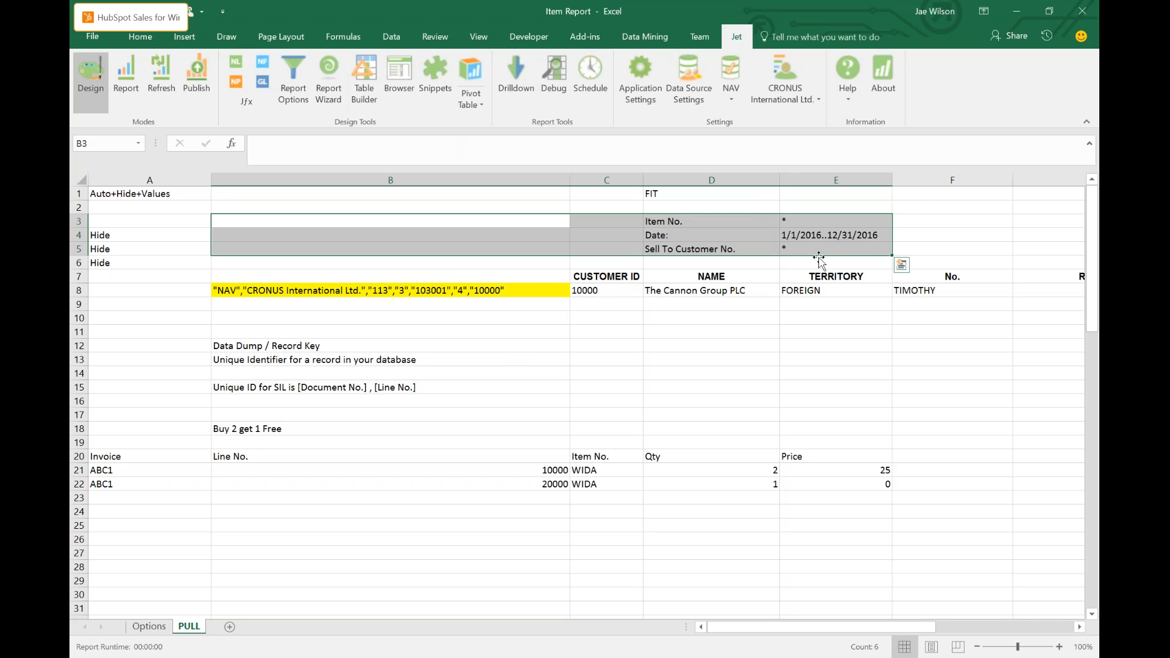
click(603, 248)
click(676, 222)
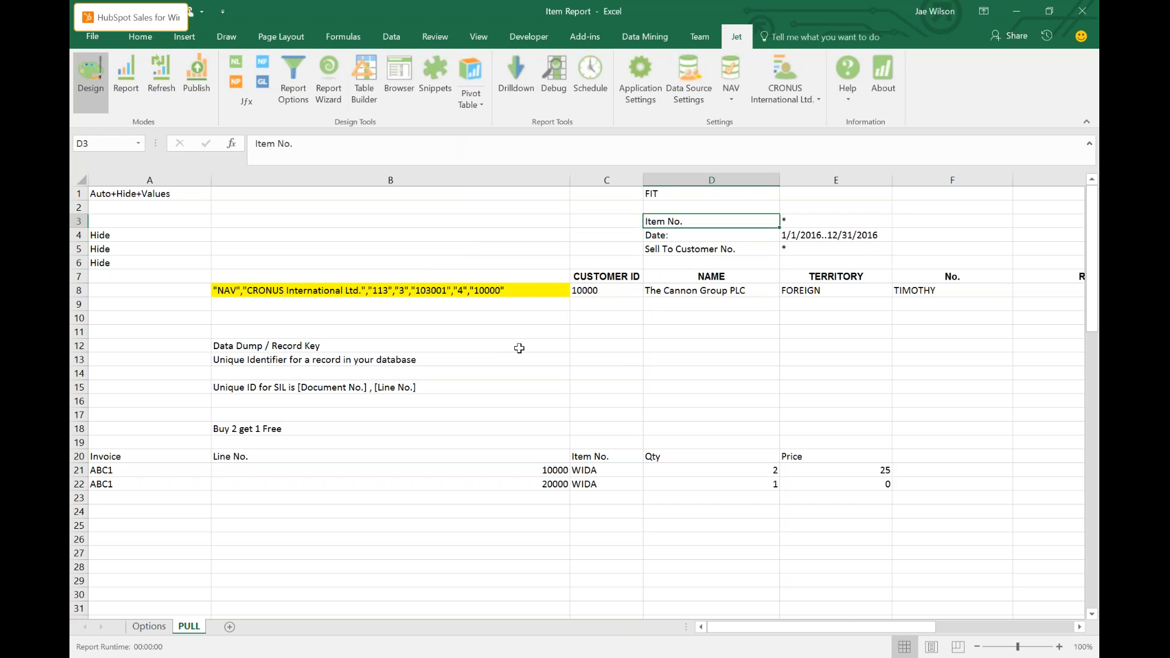
Examine the Title, Value and Lookup headers and column A tags on the Options sheet, and open the Report Options dialog.
click(142, 628)
drag(244, 194, 479, 194)
drag(113, 249, 113, 403)
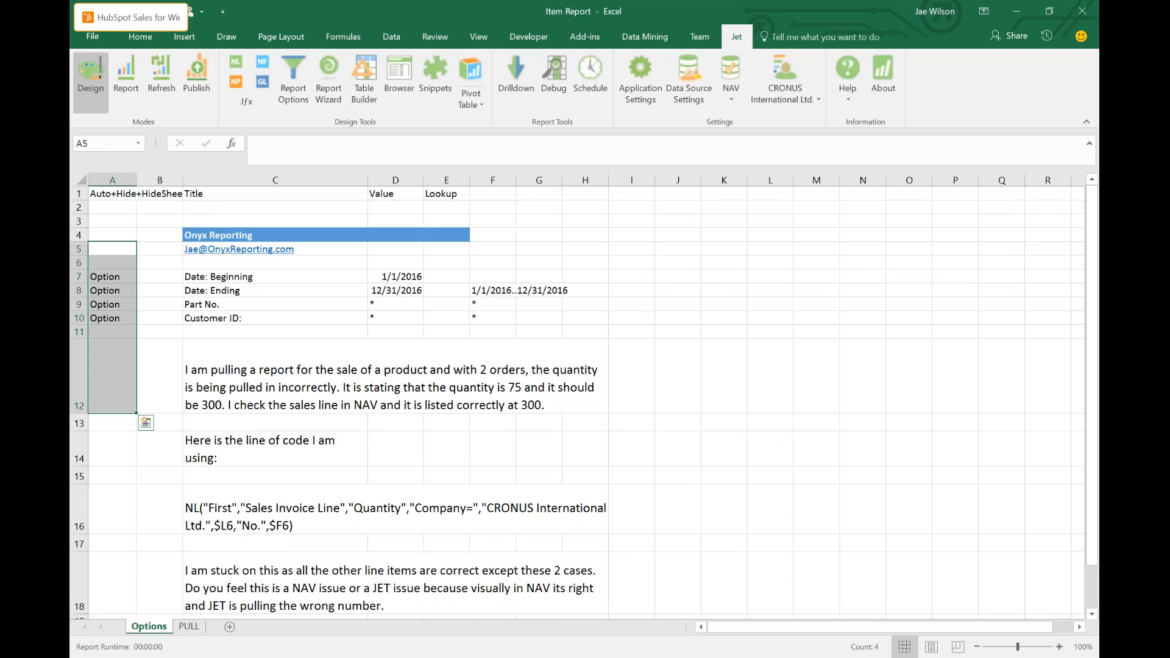
click(133, 80)
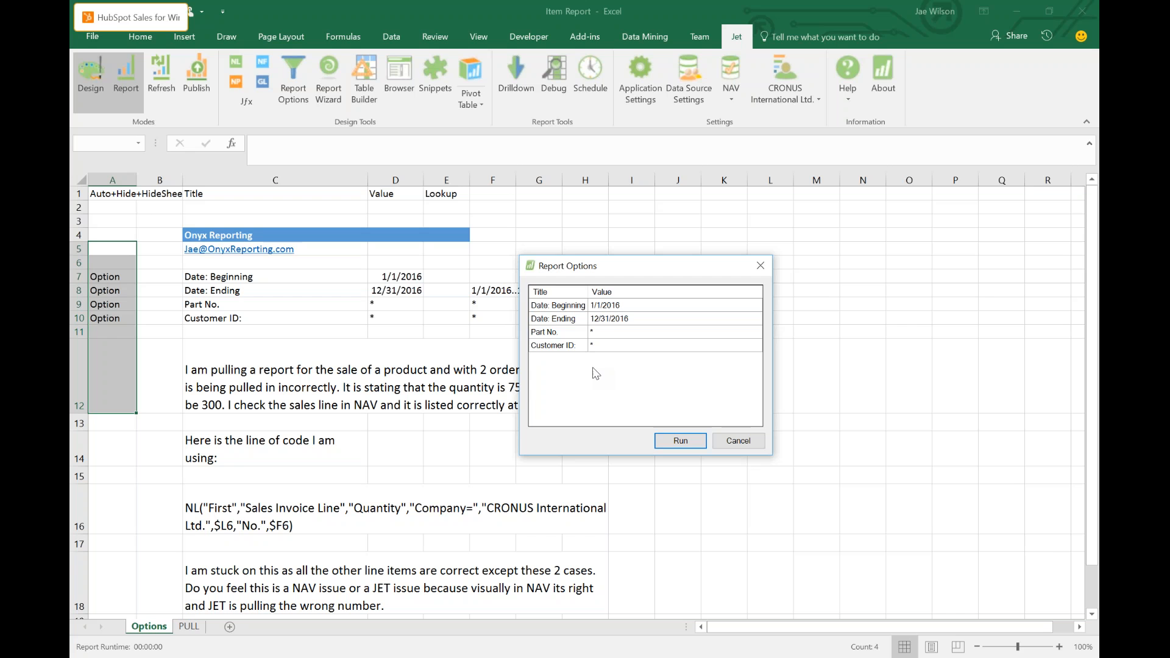
click(680, 440)
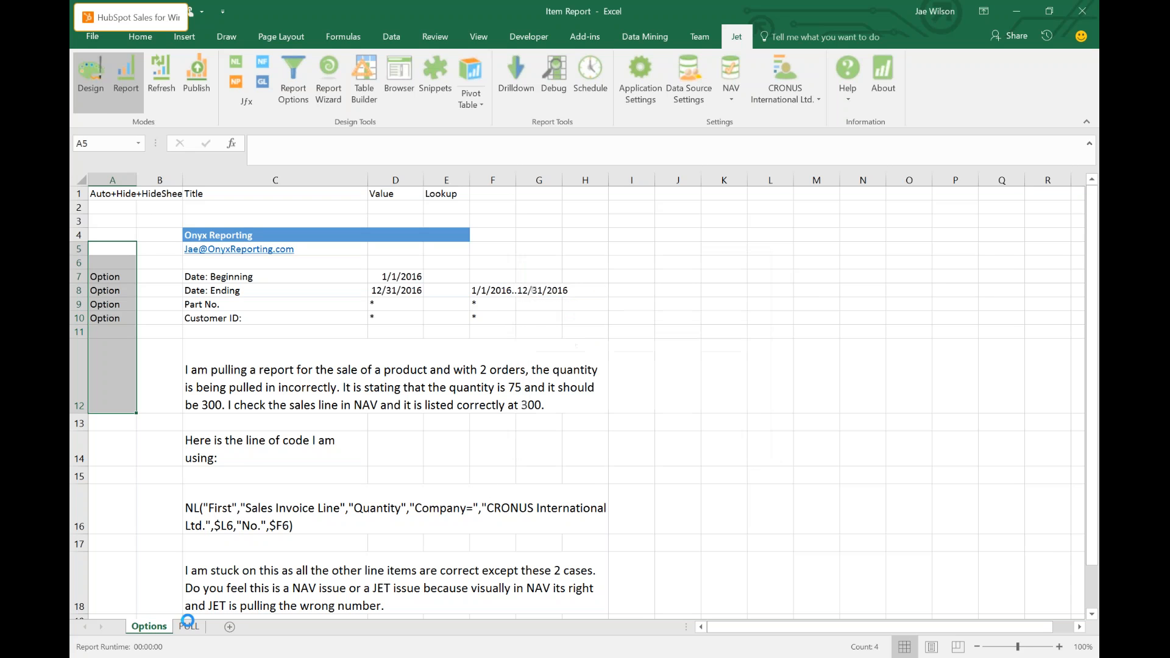
On the PULL sheet, enter the header Title in D1 and Value in E1.
click(190, 626)
click(659, 191)
key(Left)
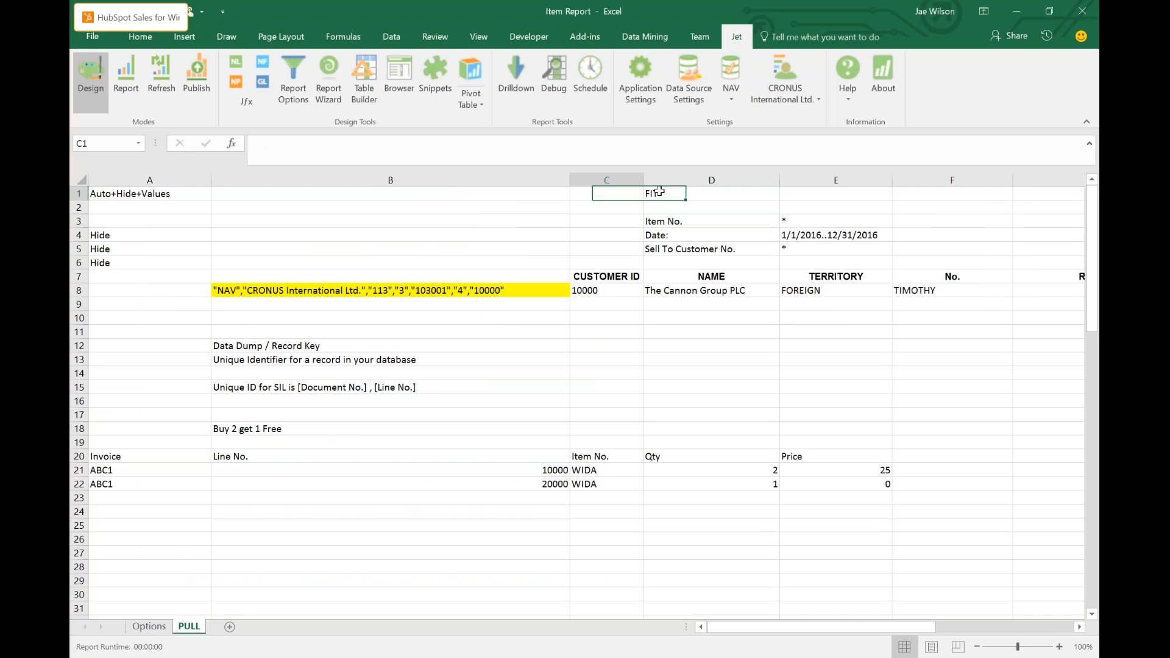
click(660, 191)
text(Title)
key(Tab)
text(Value)
key(Return)
key(Left)
key(Left)
key(Left)
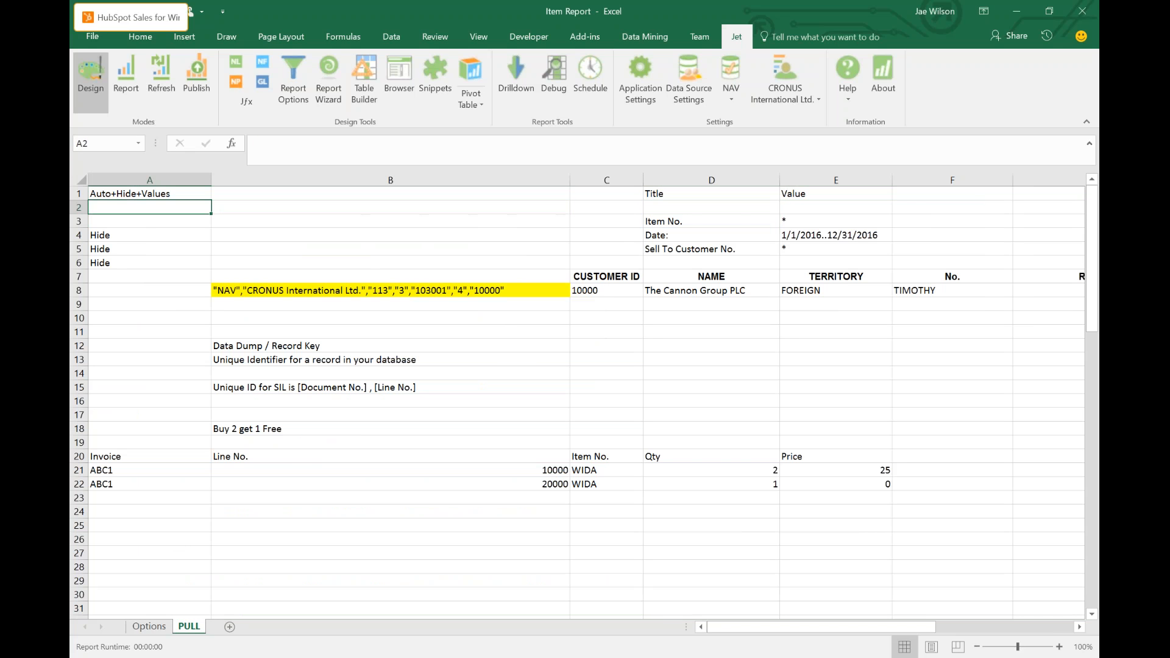
Enter the Option tag in A2 and the option title Salesperson Code in D2.
text(Option)
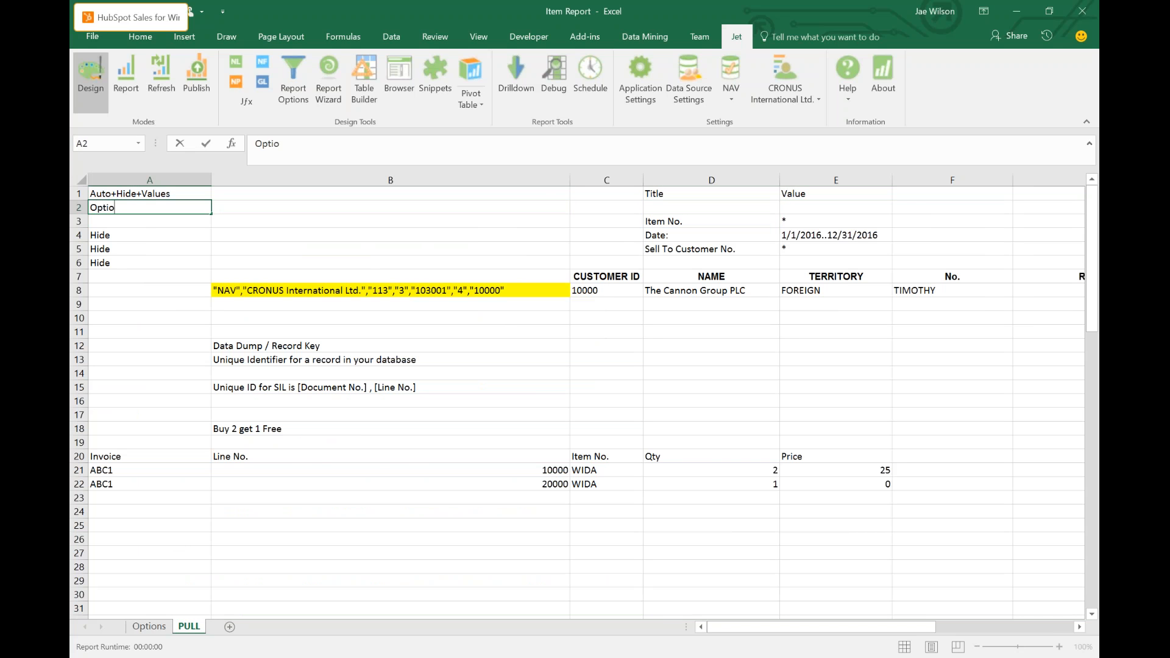
key(Right)
key(Right)
key(Right)
text(FIT)
key(BackSpace)
key(BackSpace)
key(BackSpace)
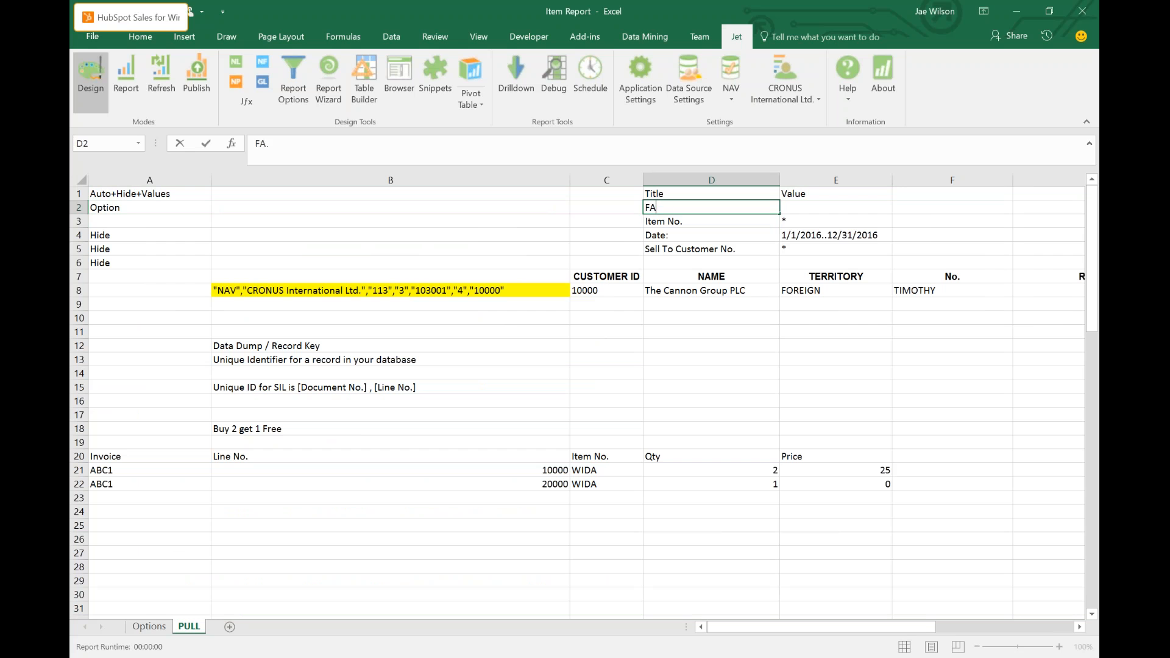
text(P)
key(BackSpace)
text(Sales pe)
key(BackSpace)
key(BackSpace)
key(BackSpace)
text(person Code)
key(Return)
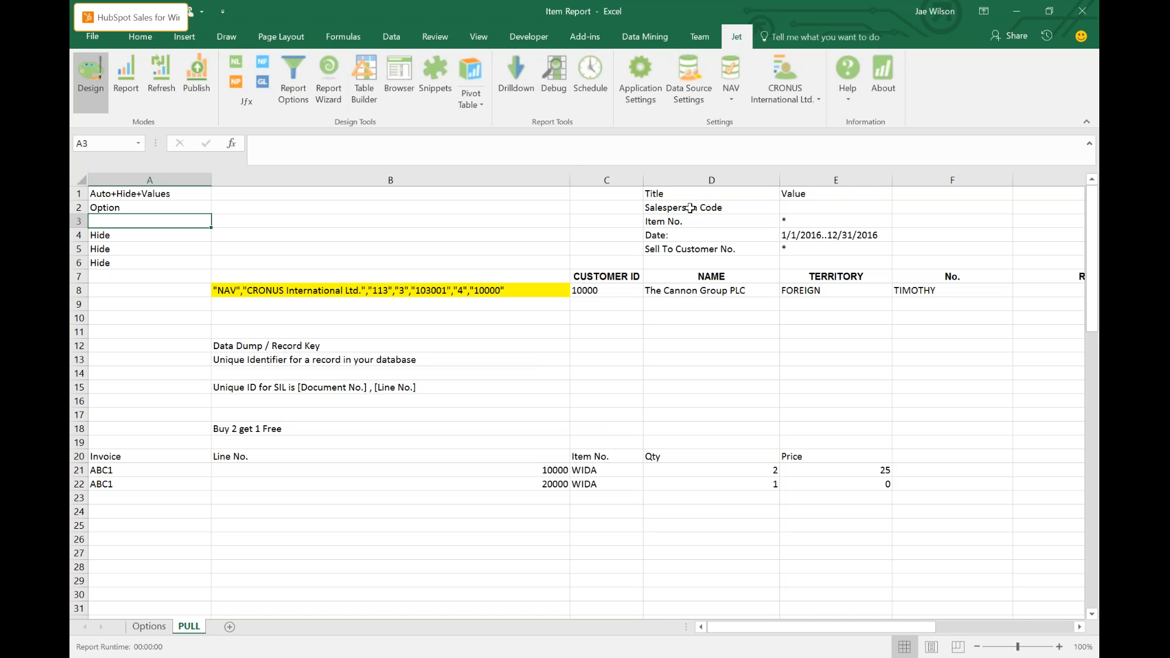
Check the Report Options dialog for the Salesperson Code option, and cancel without running the report.
drag(691, 209, 117, 196)
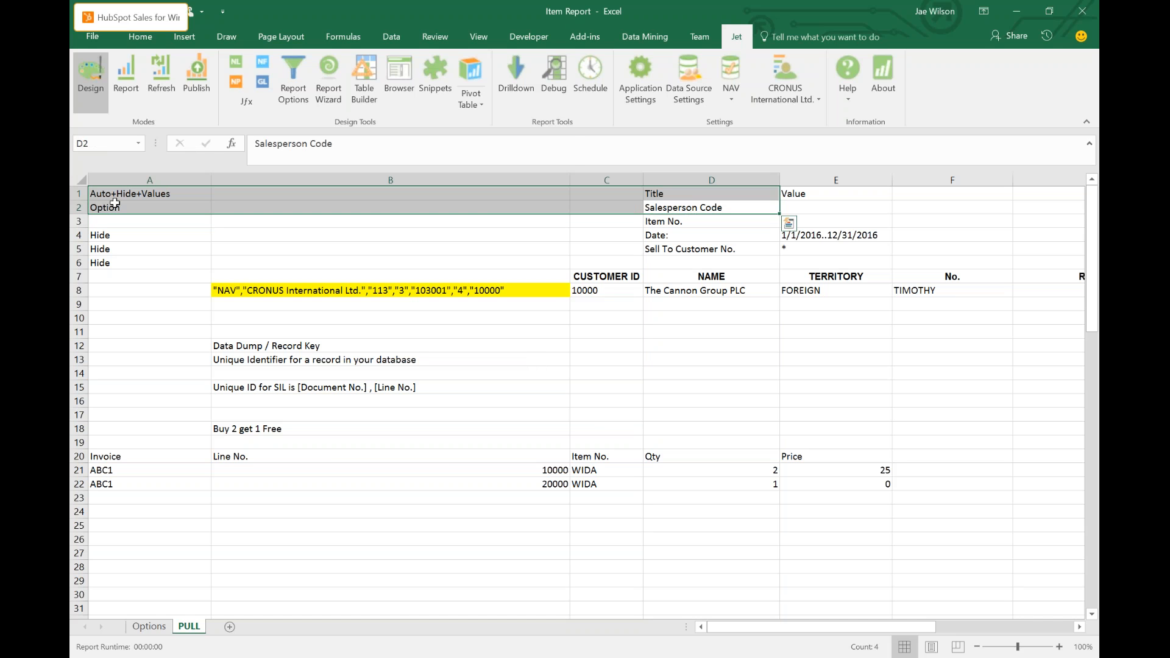
click(126, 76)
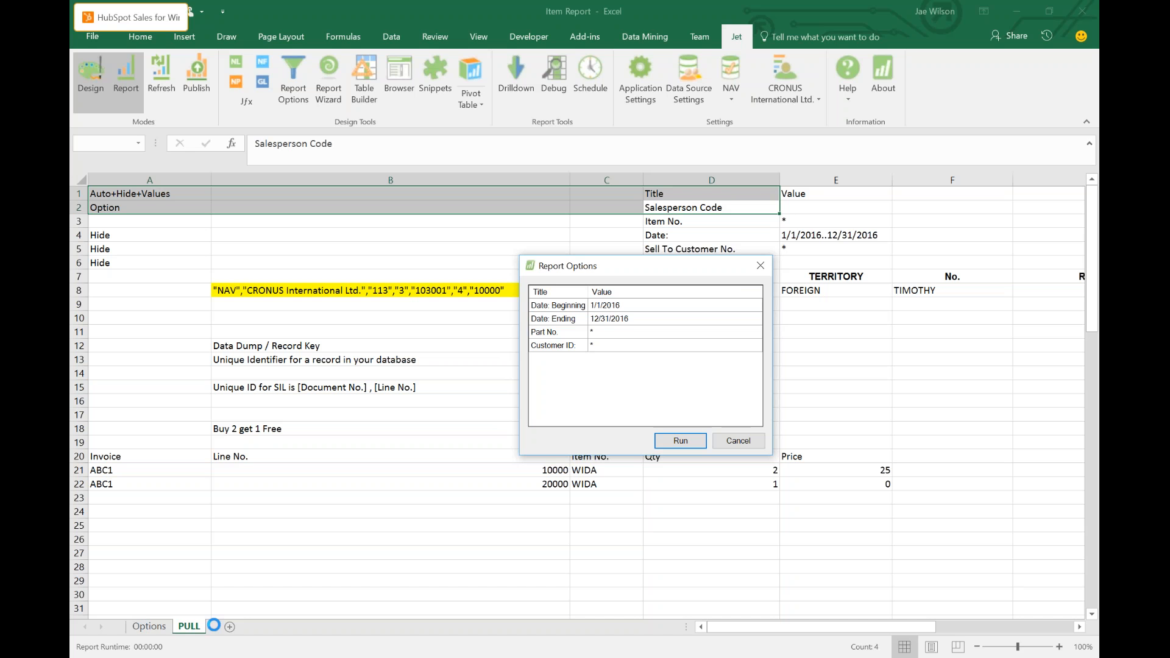
click(738, 440)
Clear the Title and Value headers in D1:E1 and the Salesperson Code option row in A2:E2.
drag(686, 192, 847, 210)
key(Delete)
key(Left)
key(Left)
key(Left)
key(Down)
key(shift+Right)
key(shift+Right)
key(shift+Right)
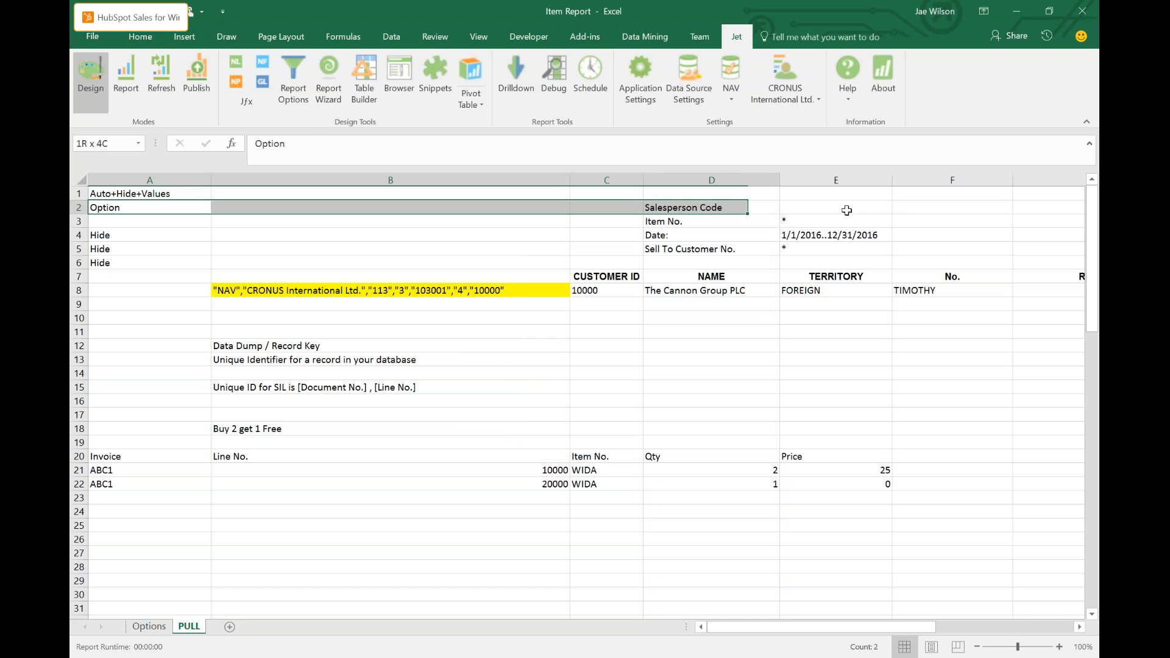
key(shift+Right)
key(Delete)
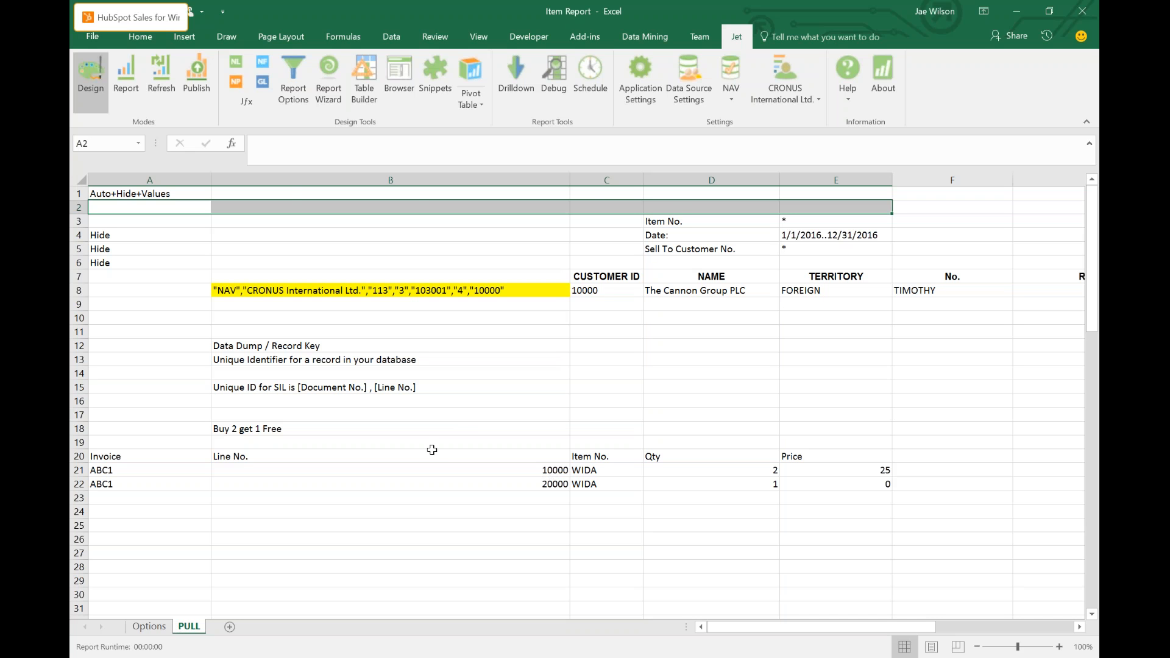
Enter Title in D1 and Value in E1 again as the option headers on the PULL sheet.
drag(671, 201, 678, 196)
text(Title)
key(Tab)
text(Value)
key(Return)
Extend the Hide tag in A4 of the Date row to Hide+Option.
click(96, 235)
key(shift+space)
key(shift+Down)
key(shift+Down)
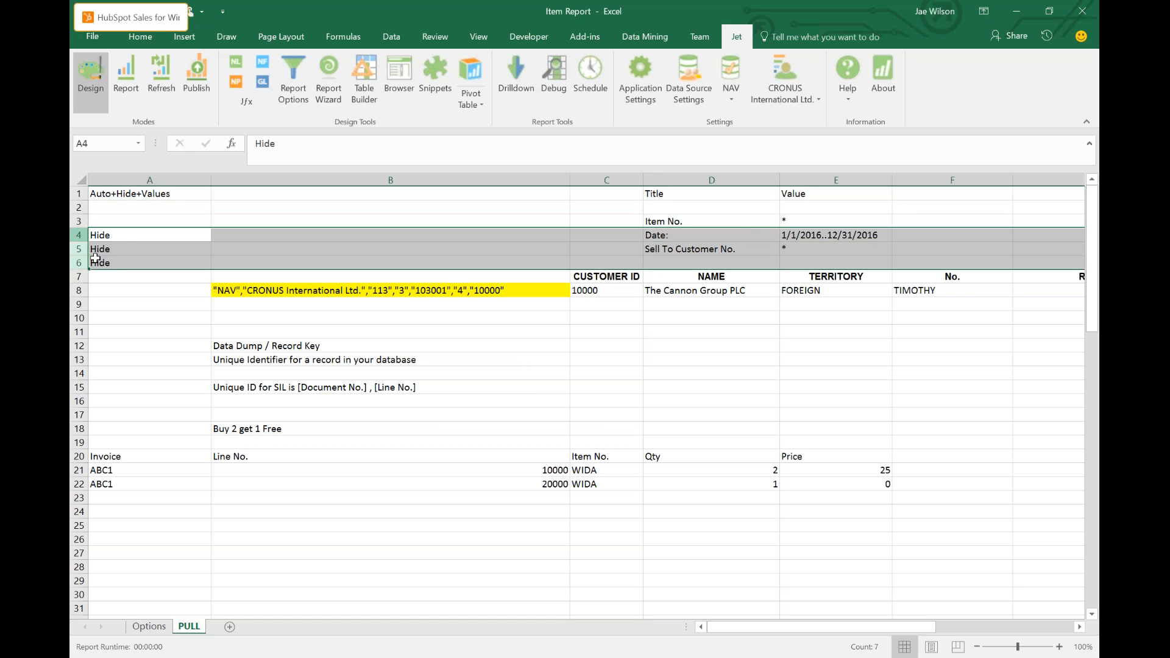
click(121, 236)
click(324, 156)
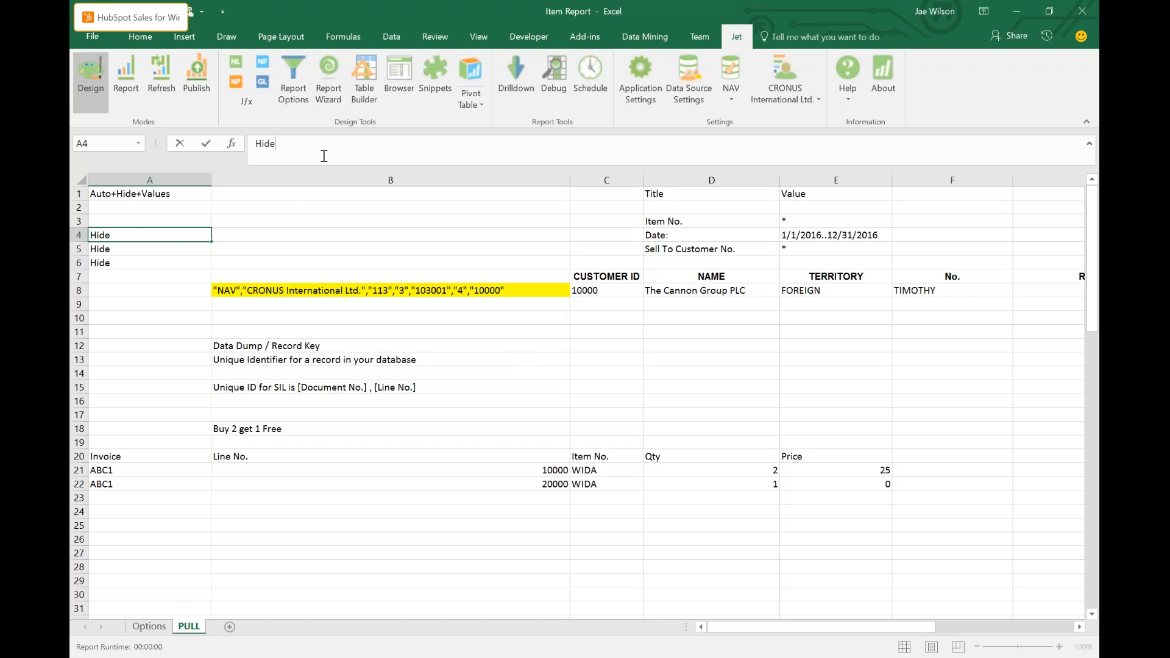
text(+Option)
key(Return)
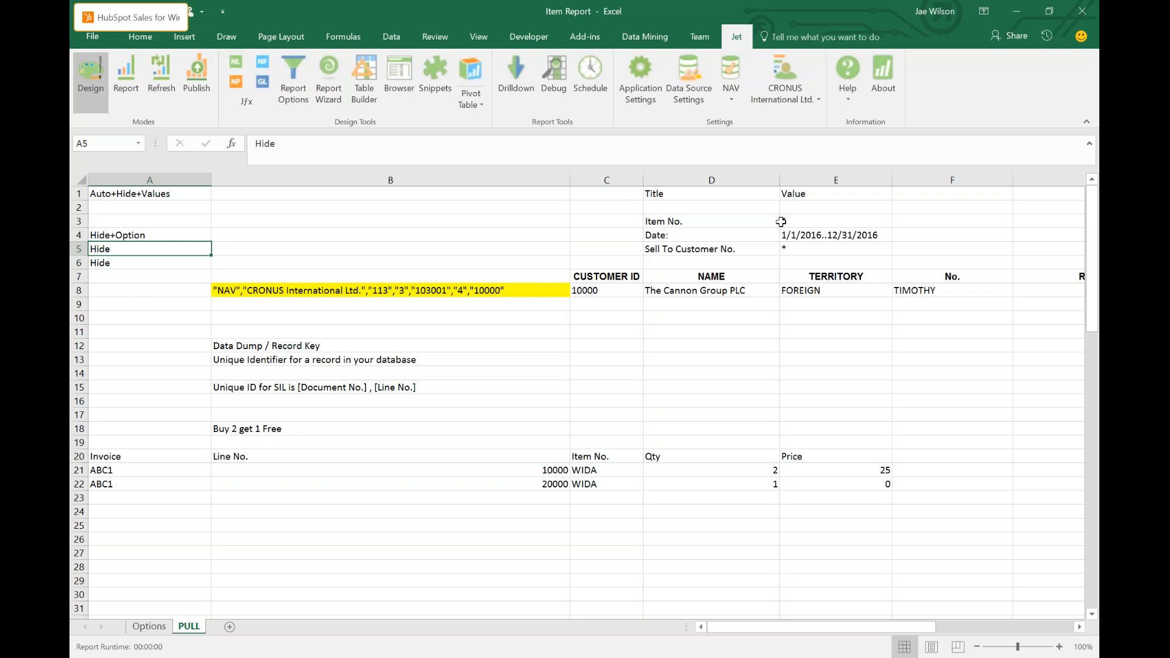
Change the column tag in D1 to Title+Fit and select column A.
double_click(730, 197)
text(+Fit)
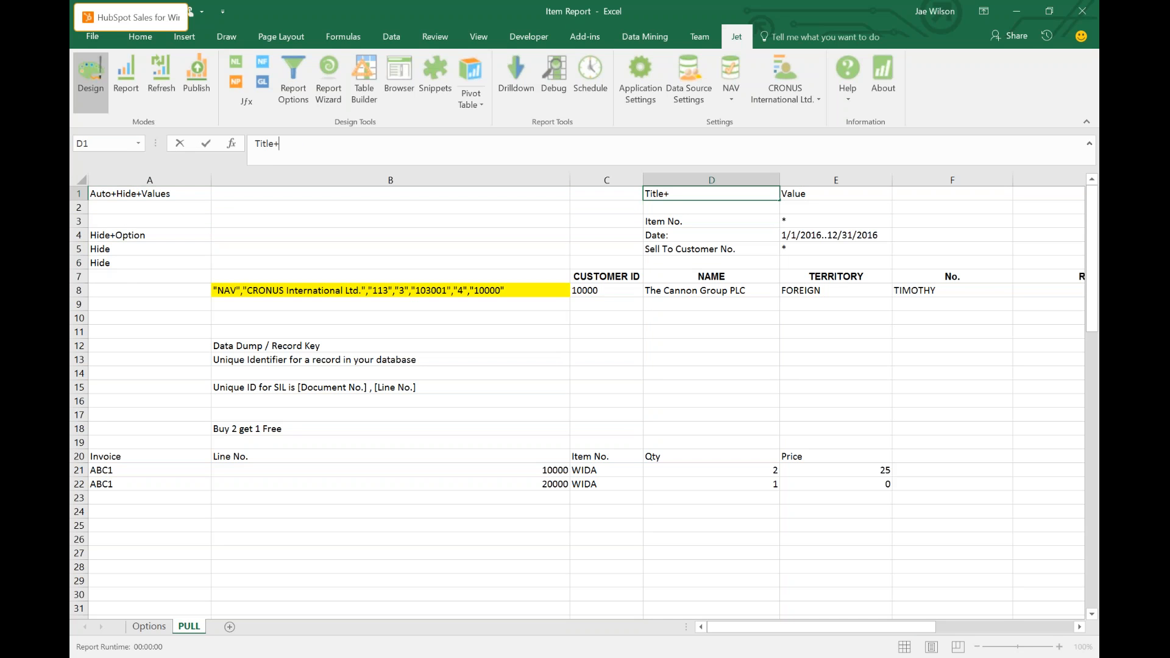
key(ctrl+Return)
key(Down)
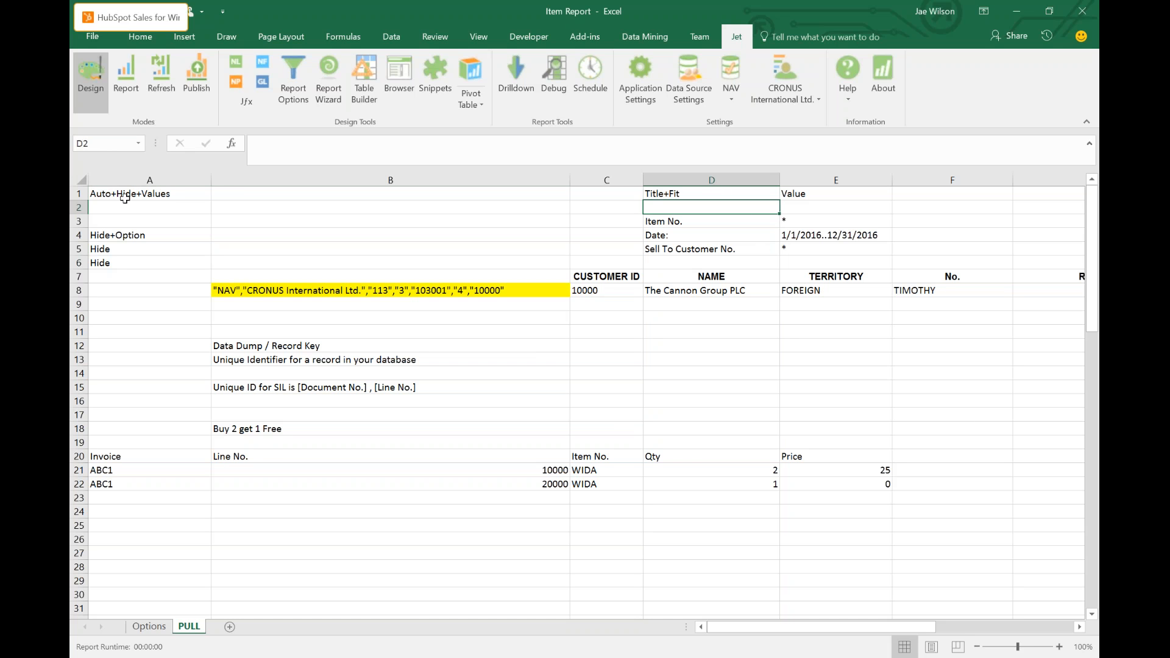
click(99, 180)
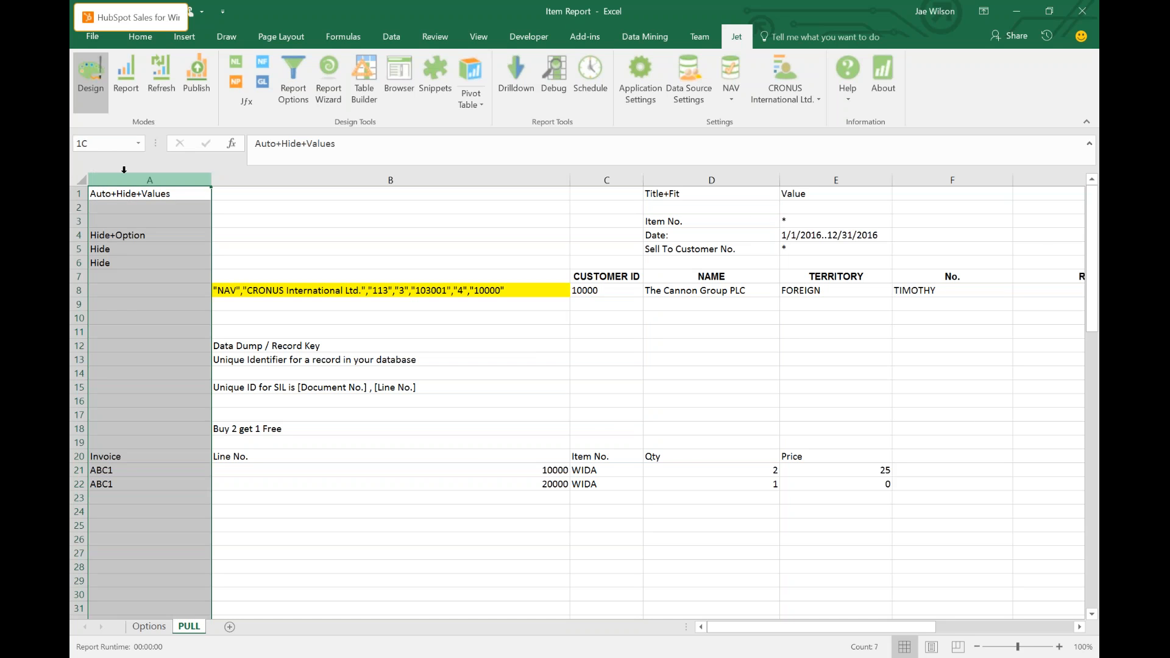
Examine the NL formulas behind the Customer ID and Name cells in row 8.
click(106, 234)
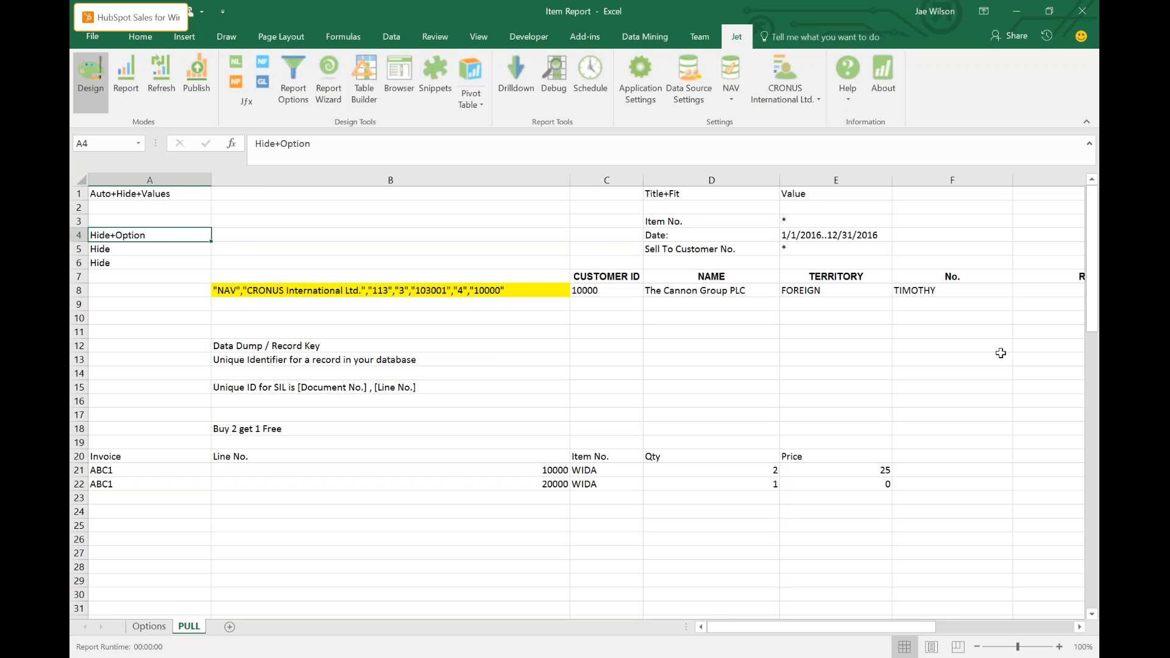
click(535, 292)
click(591, 290)
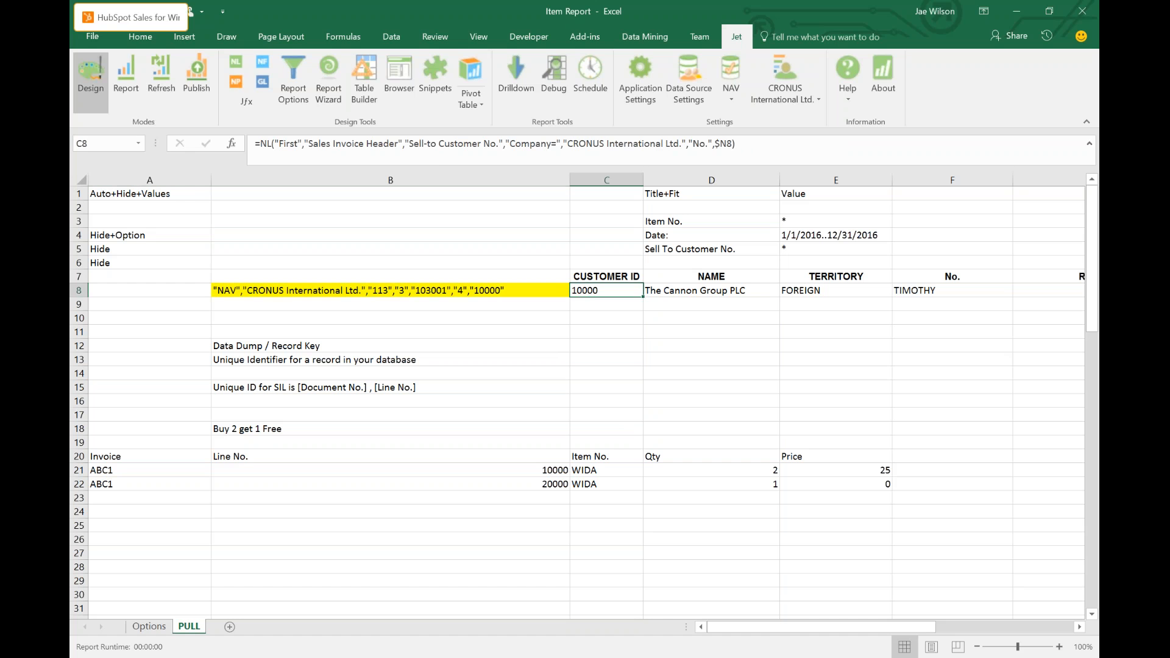
click(707, 291)
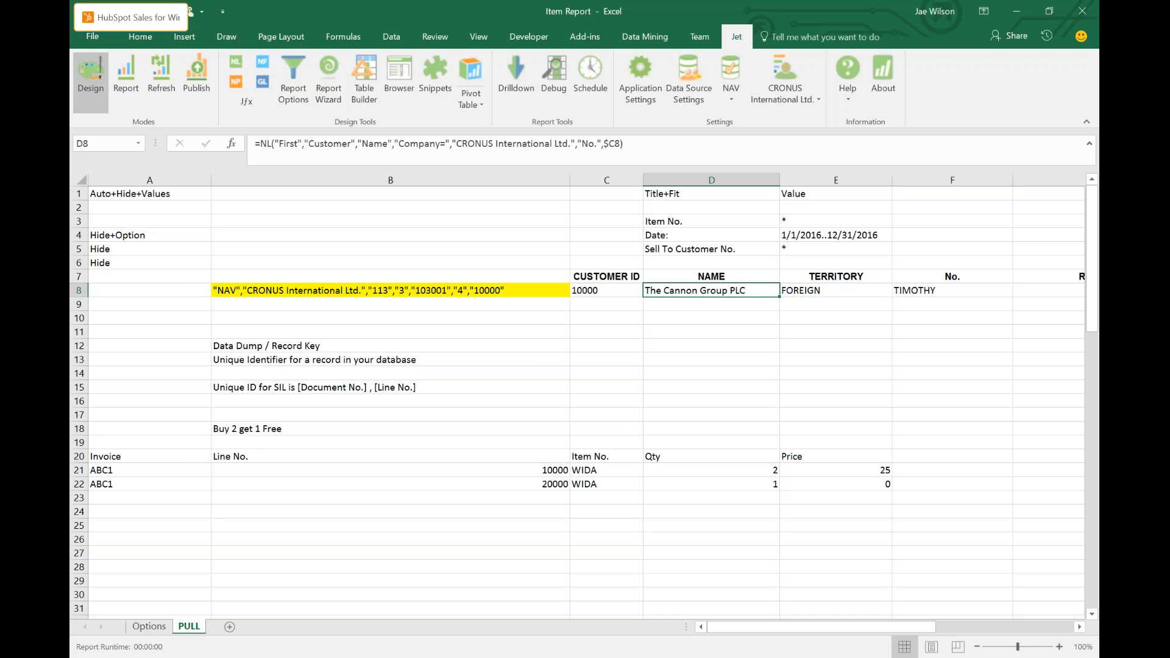
click(606, 290)
click(743, 290)
Inspect the hard-coded "Company=","CRONUS International Ltd." filter in the formulas of D8, E8 and G8.
drag(399, 145, 567, 145)
key(Escape)
key(Right)
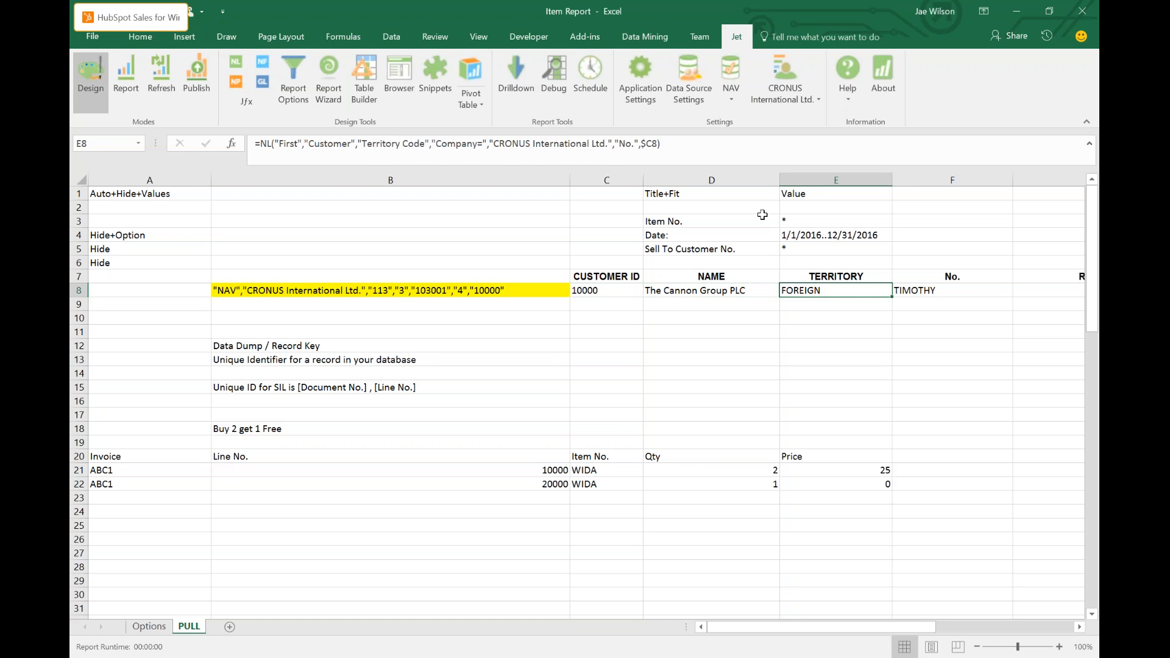
drag(436, 145, 607, 147)
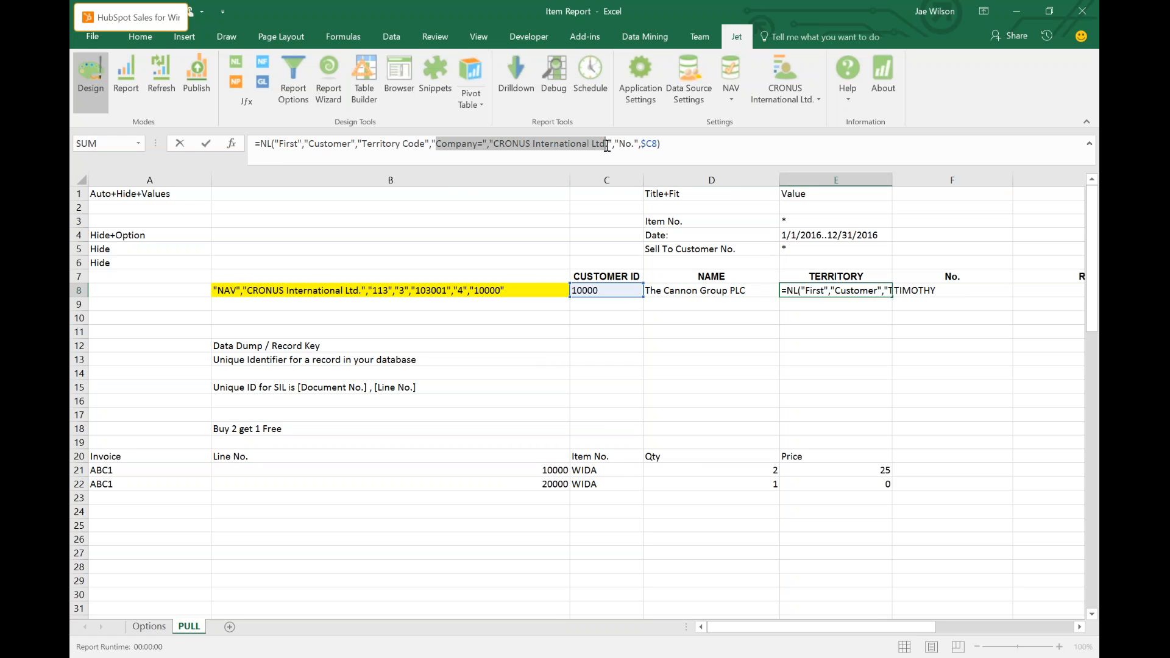
key(Escape)
key(Right)
key(Right)
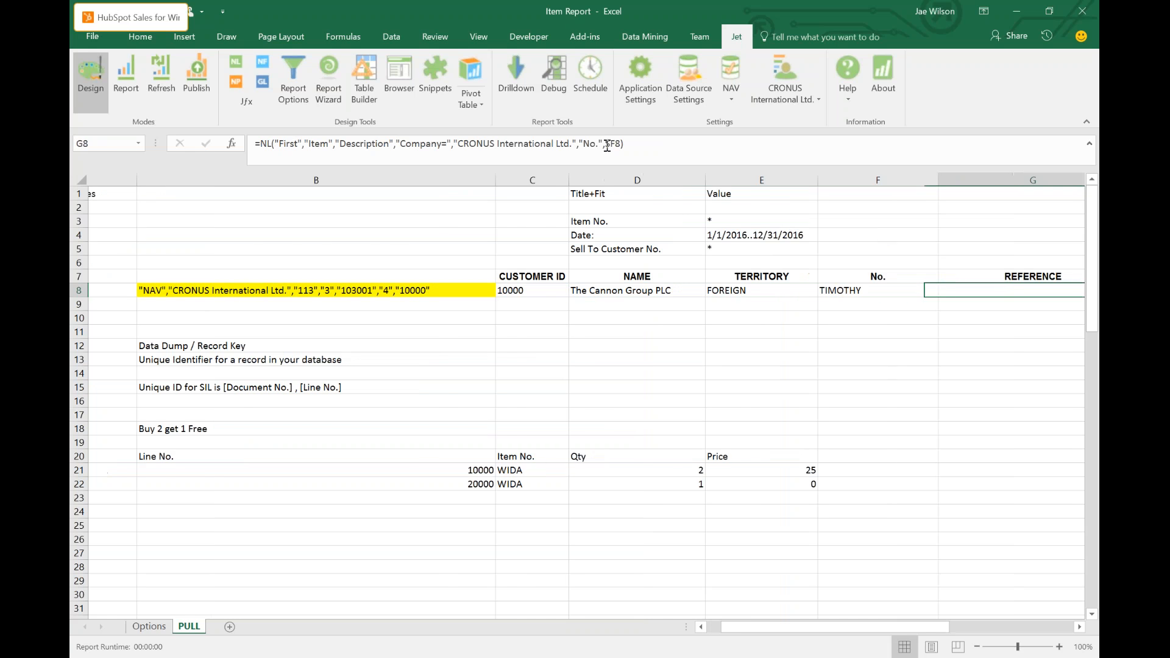
drag(400, 144, 584, 146)
key(Escape)
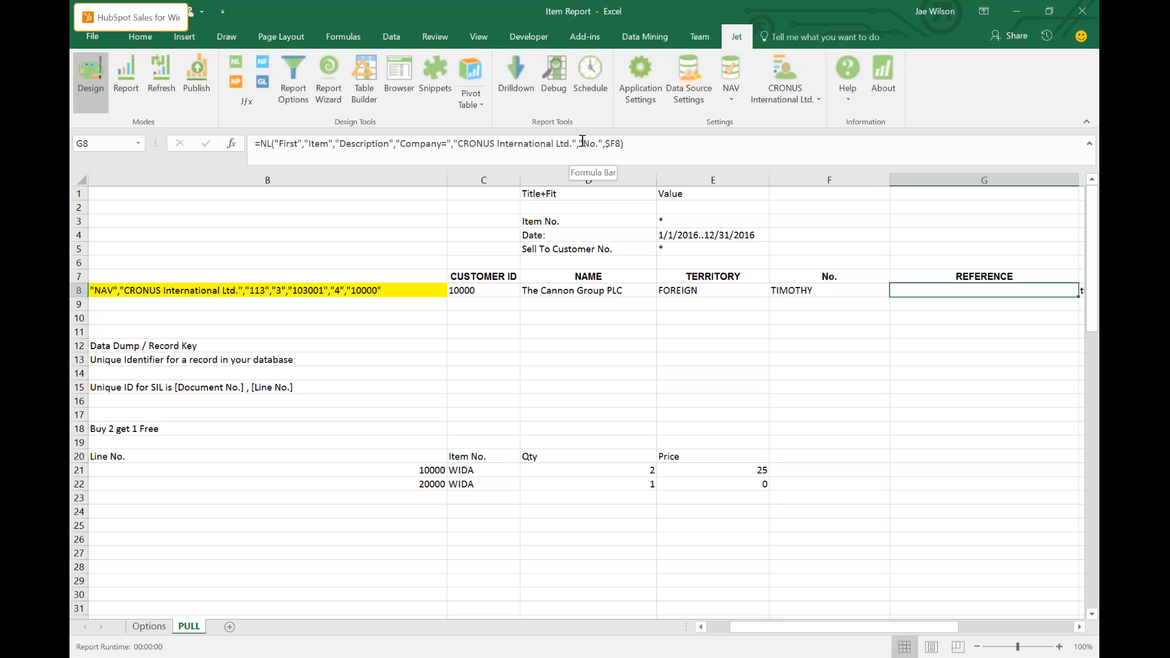
Insert a blank row at row 6, directly below the Sell To Customer No. option.
click(91, 262)
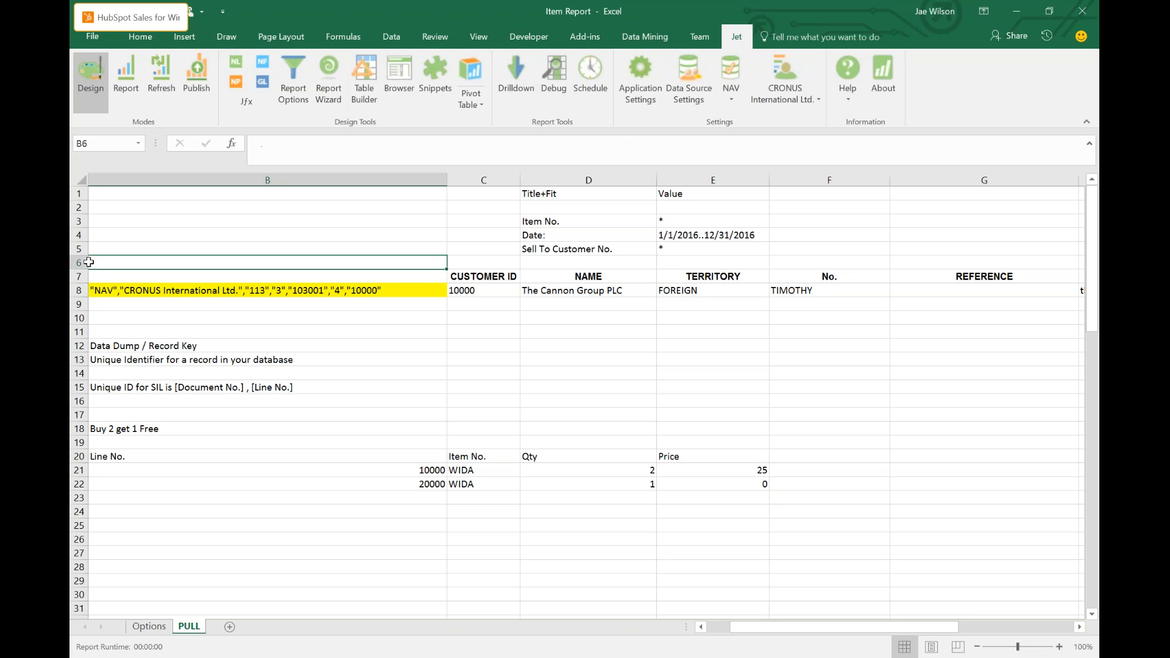
click(83, 262)
right_click(82, 263)
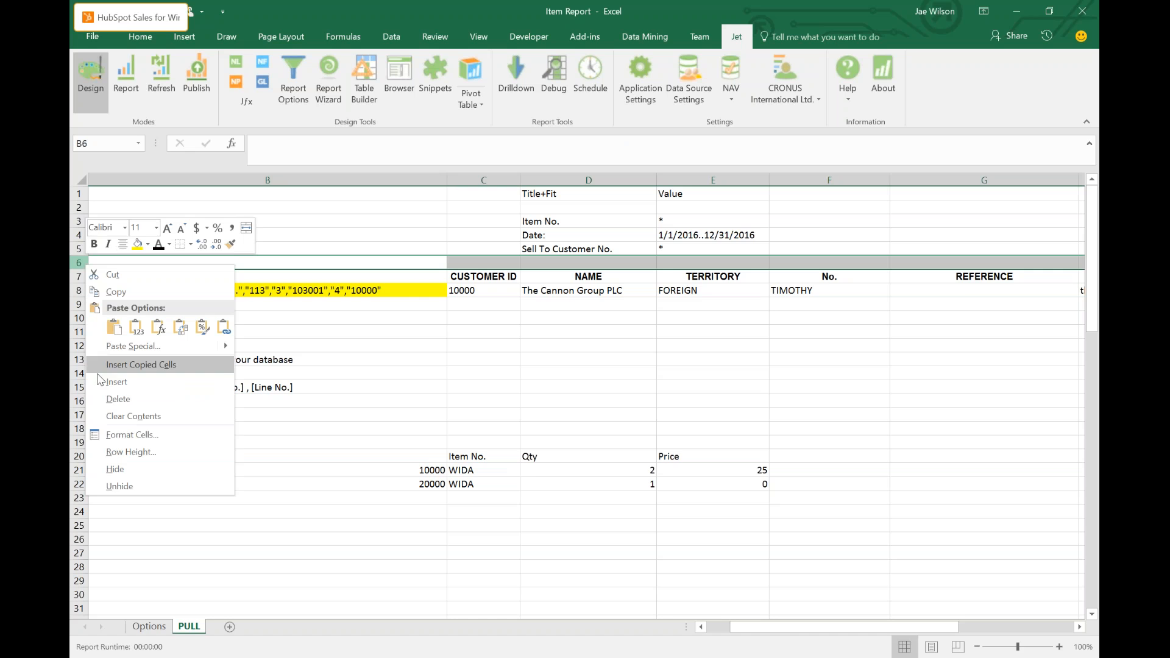
click(107, 381)
Enter the label Company= in D6 and the value CRONUS International Ltd. in E6 as a new report option.
double_click(588, 263)
text(Company)
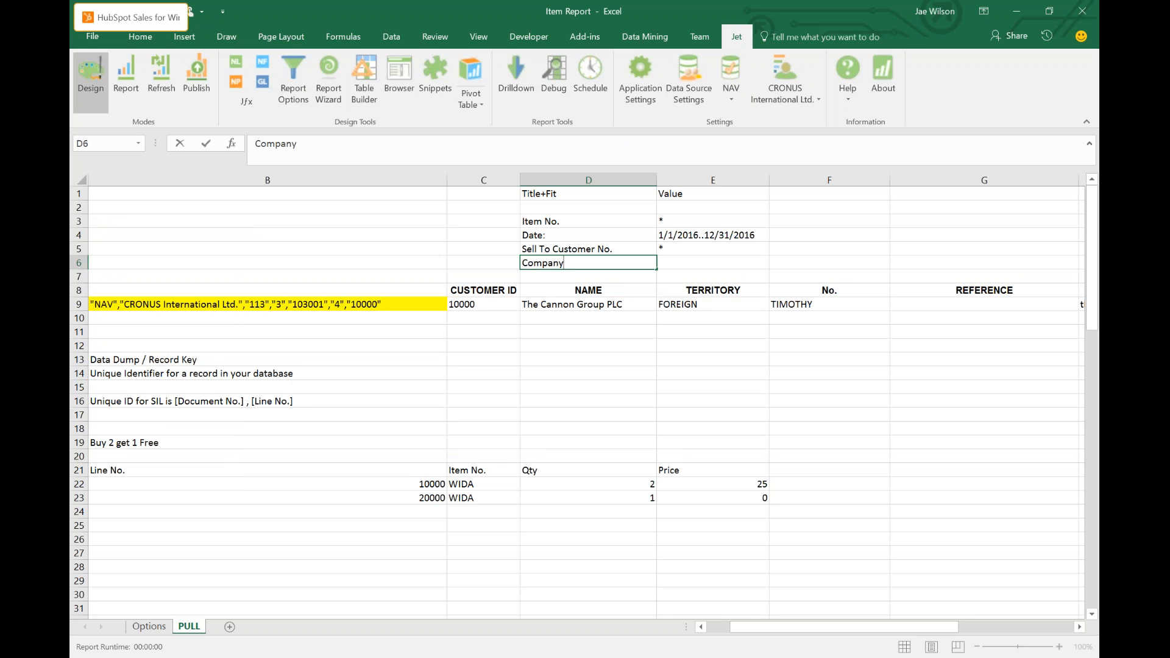
text(=)
key(Tab)
text(C)
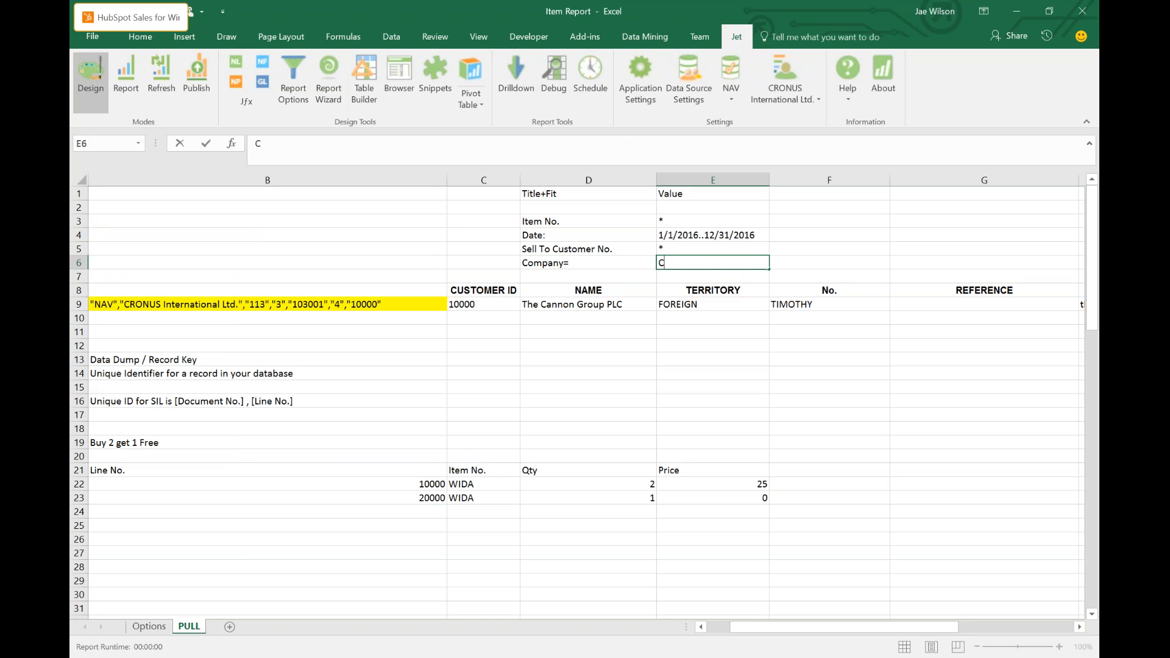
text(RONUS Interna)
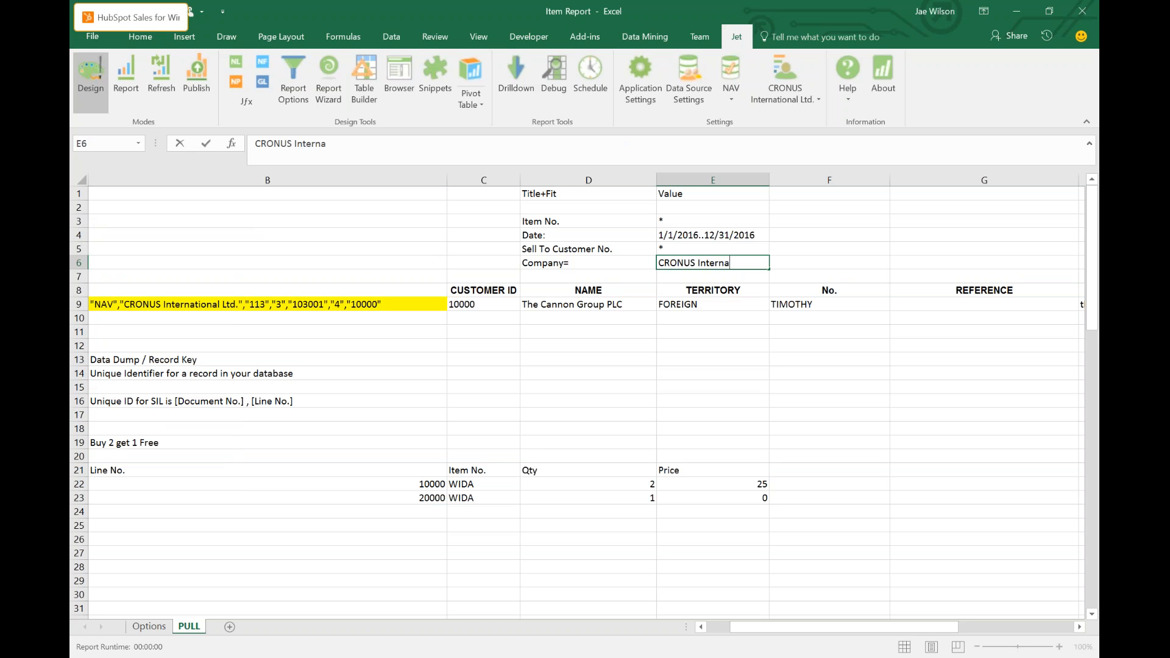
text(tional Ltd.)
key(Return)
Replace the hard-coded company name in the Sales Invoice Line formula in B9 with the absolute reference $E$6.
click(335, 310)
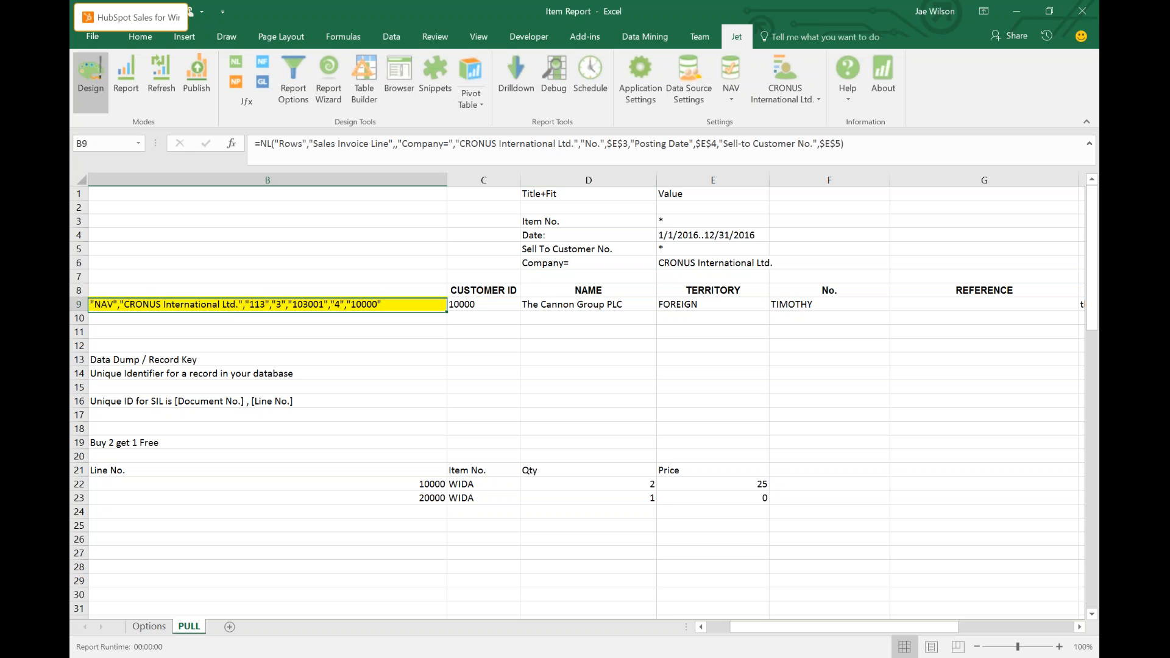
drag(460, 143, 582, 143)
key(Delete)
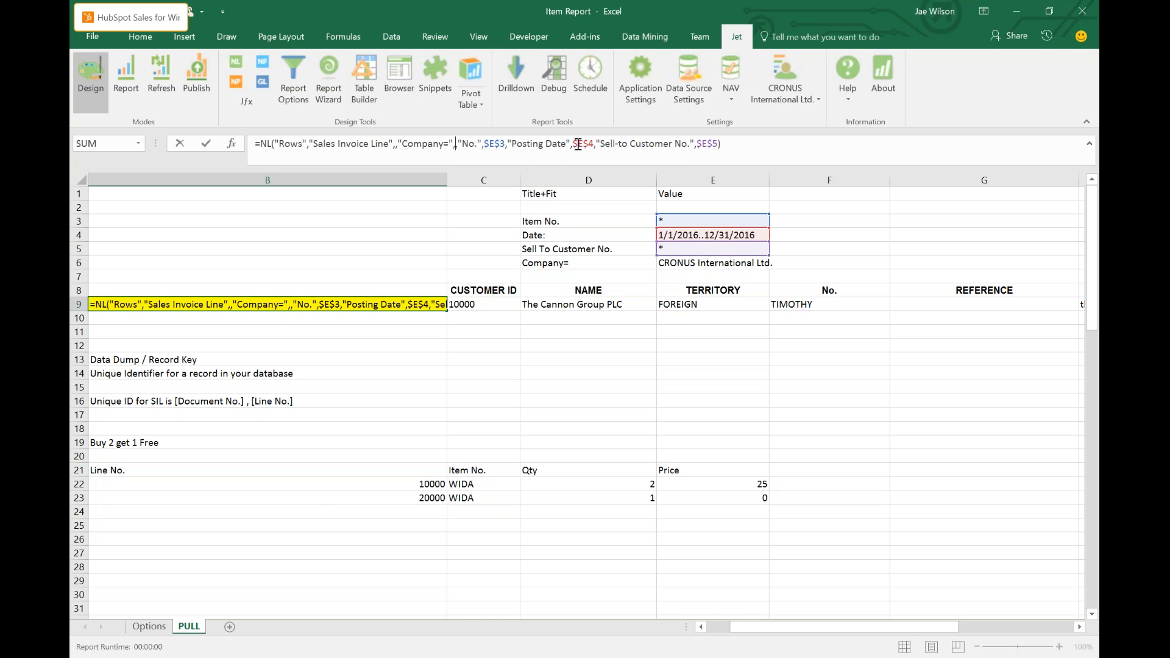
click(716, 264)
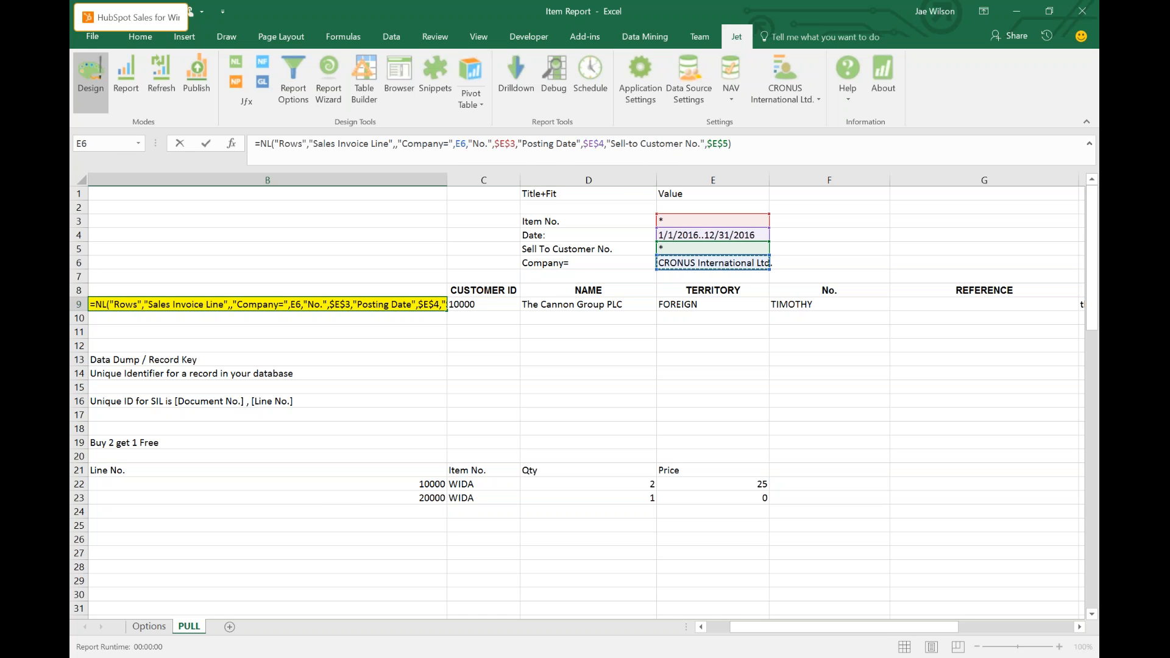
key(F4)
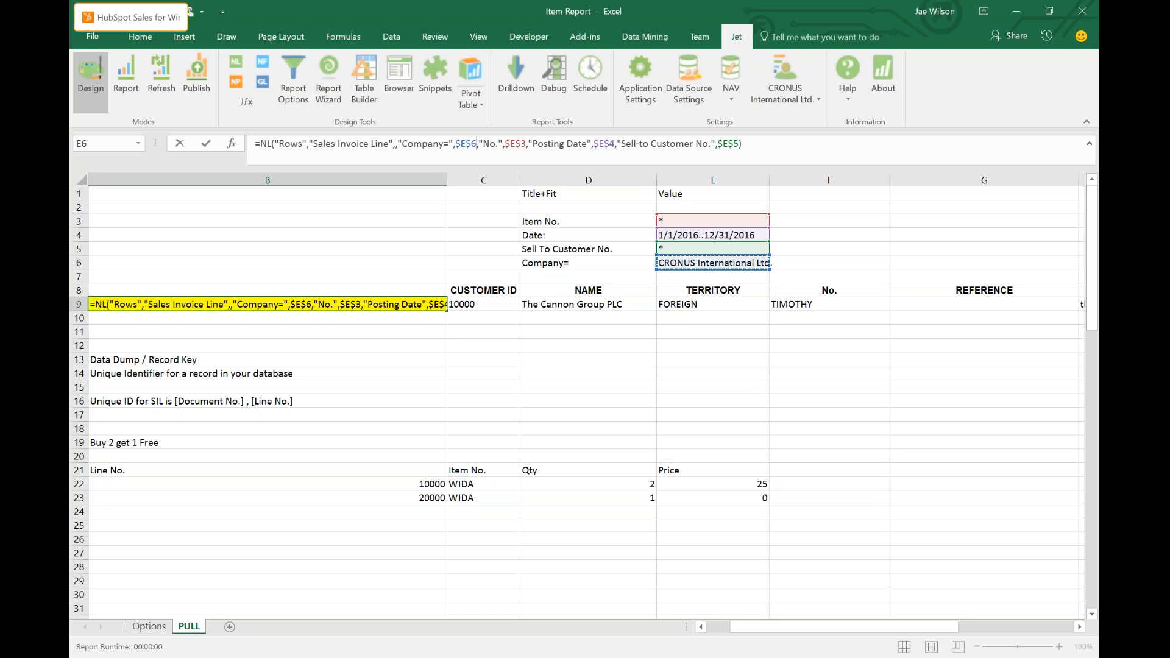
key(ctrl+Return)
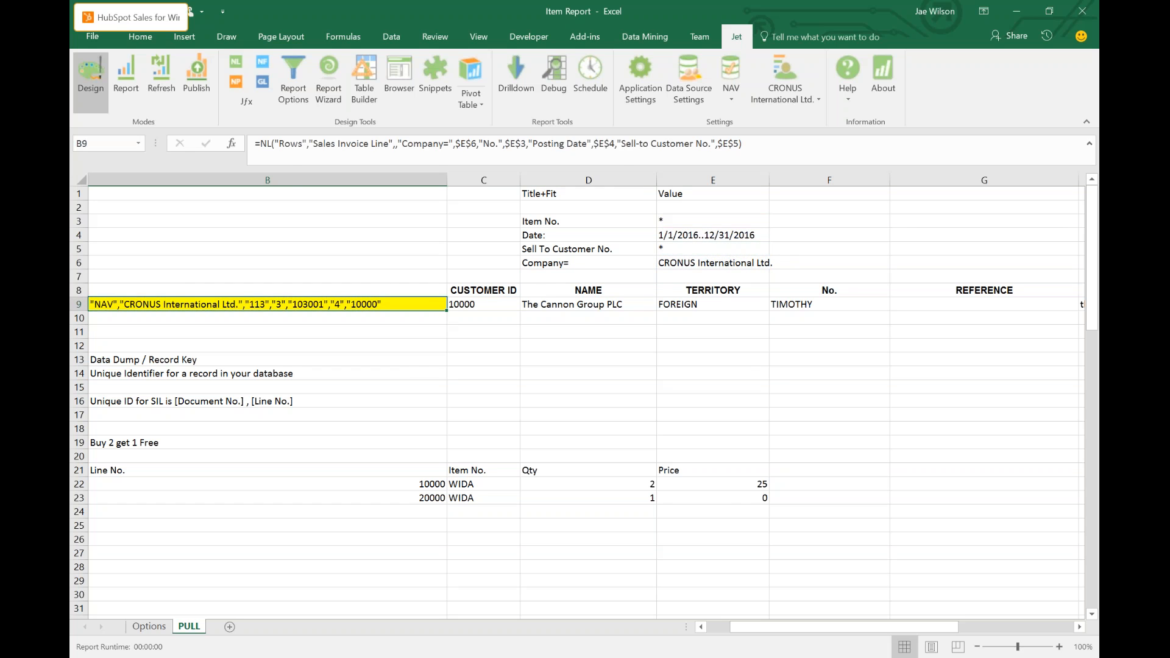
Replace the hard-coded company name in the customer Name formula in D9 with the absolute reference $E$6.
click(468, 305)
key(Right)
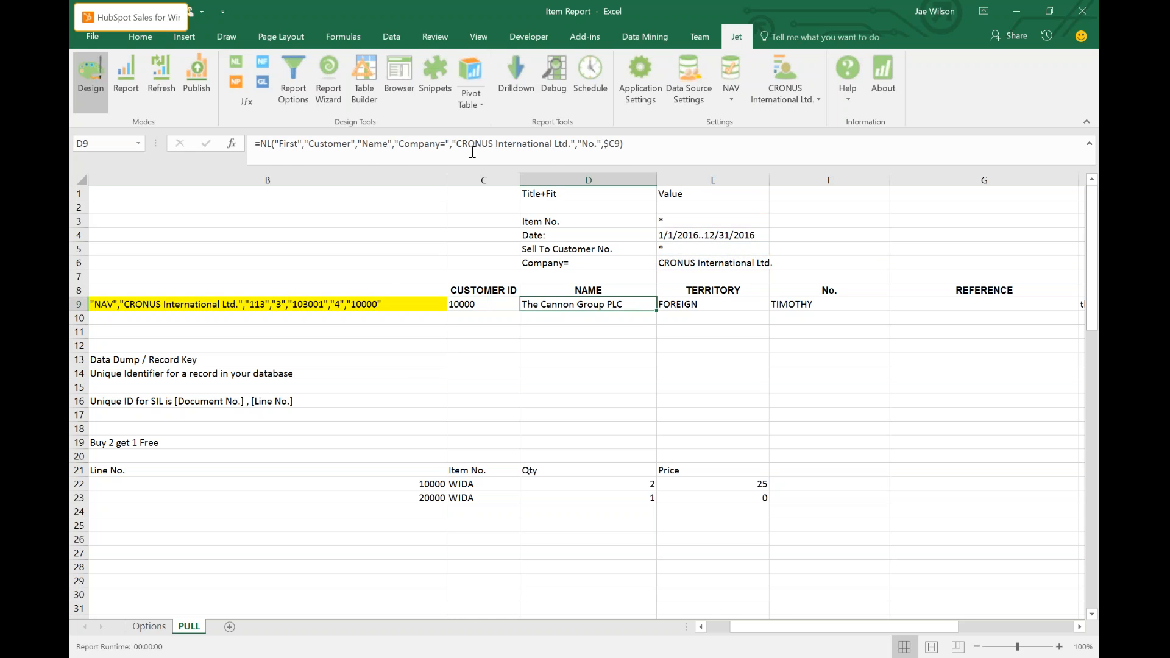
drag(452, 144, 573, 141)
key(BackSpace)
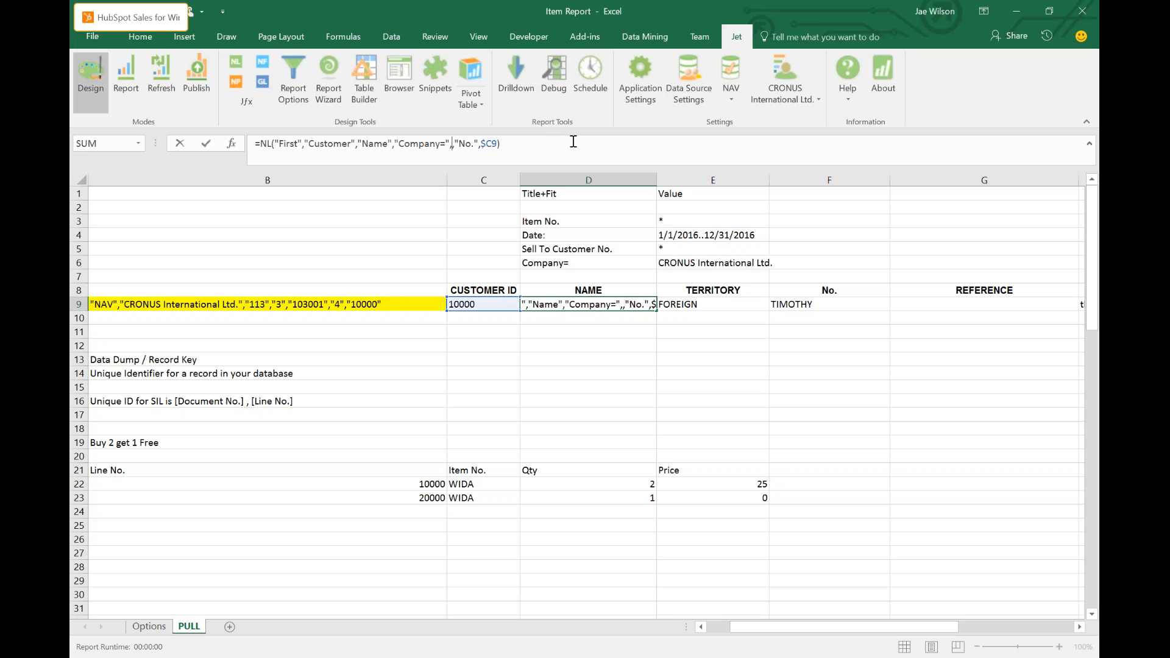
click(740, 266)
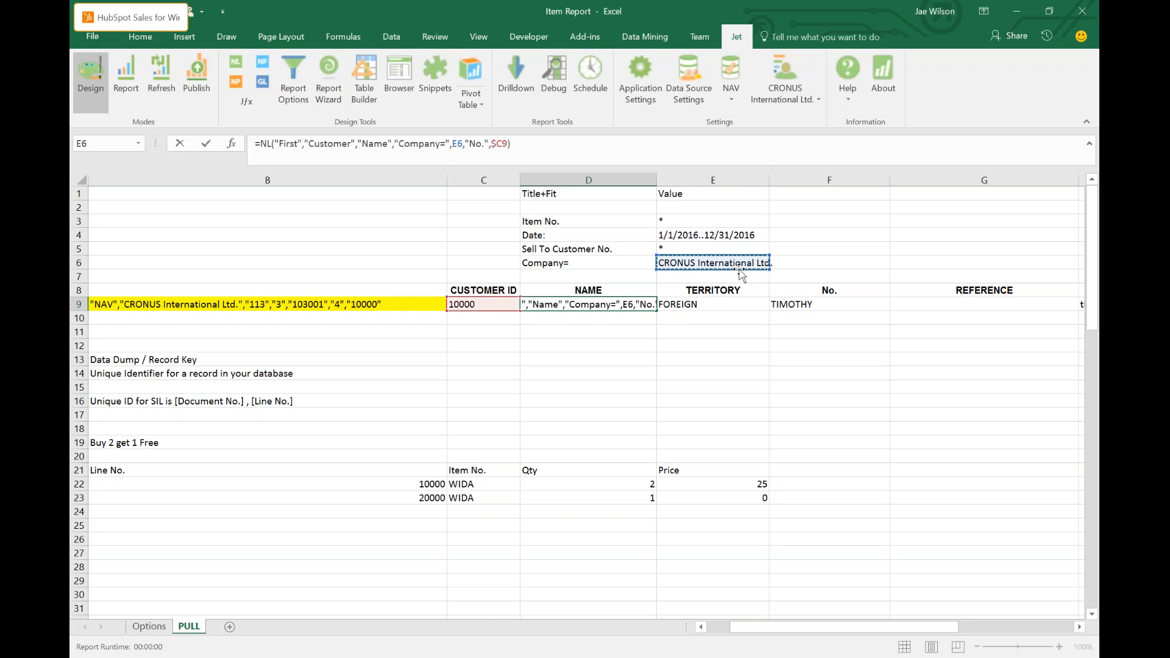
key(Return)
Review the row 9 cells from column A to the Sales Invoice Header formula in C9.
key(Up)
key(Left)
key(Left)
key(Left)
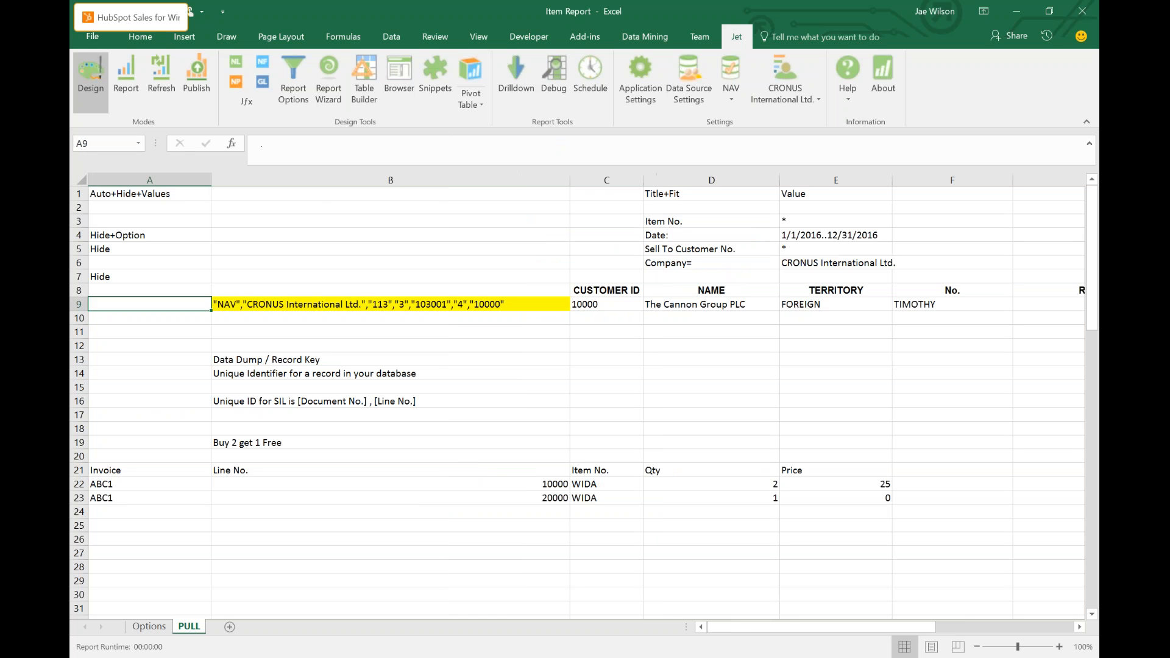
key(Right)
key(Right)
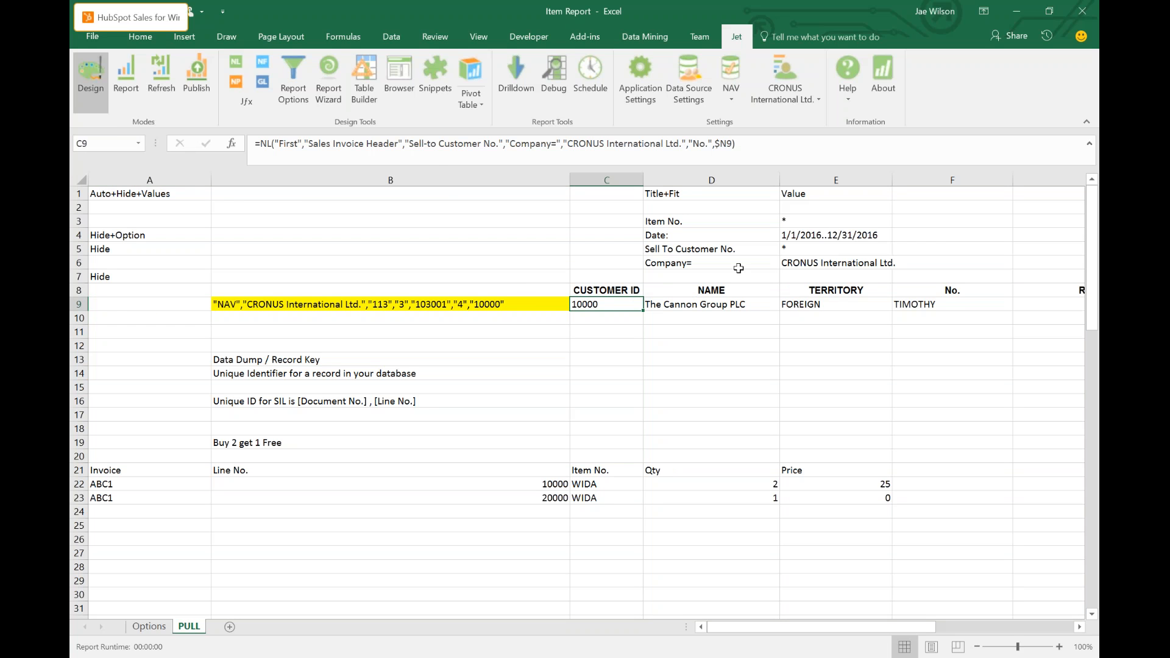
Fill the Name cell D9 with light blue and check its Customer table formula.
click(773, 302)
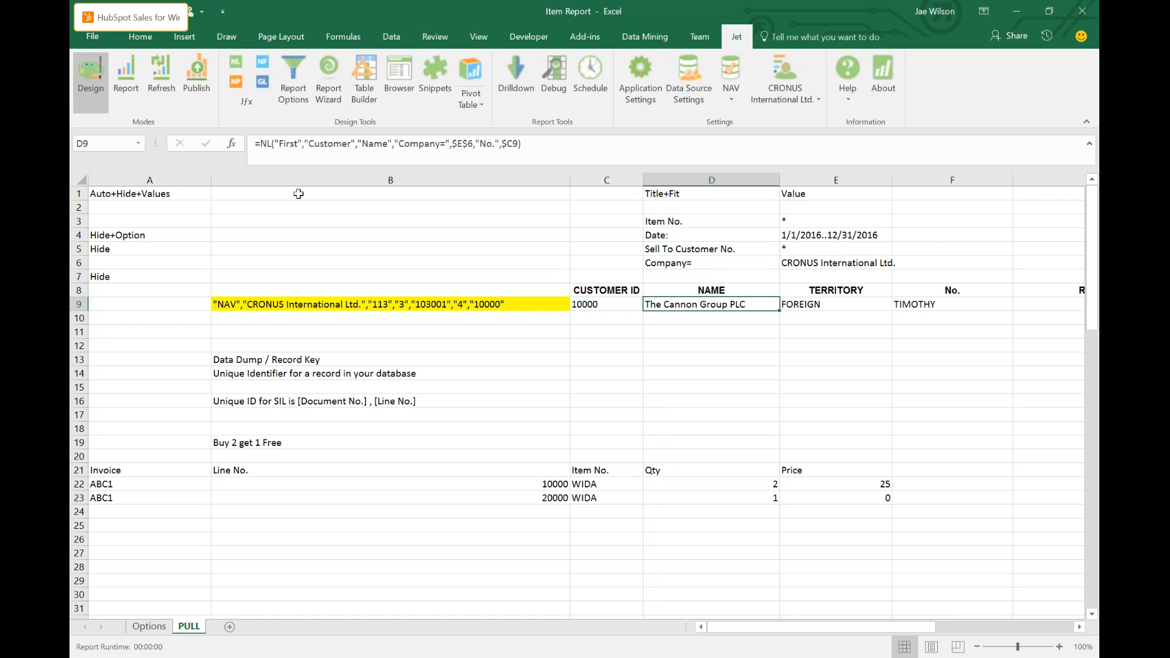
click(139, 43)
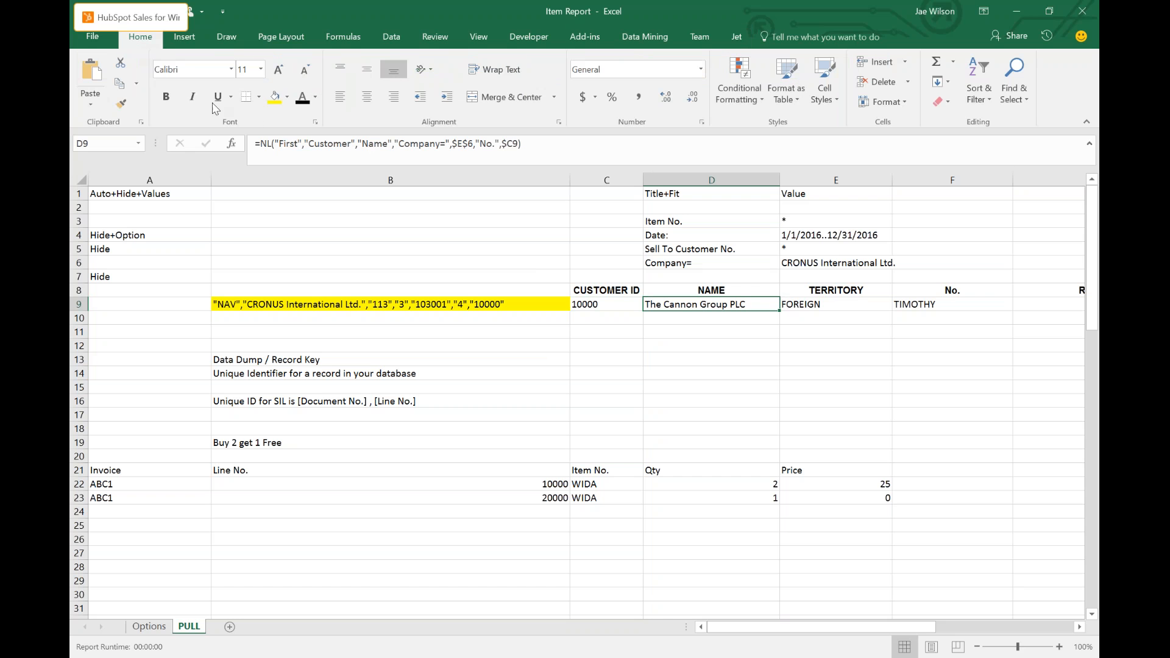
click(287, 99)
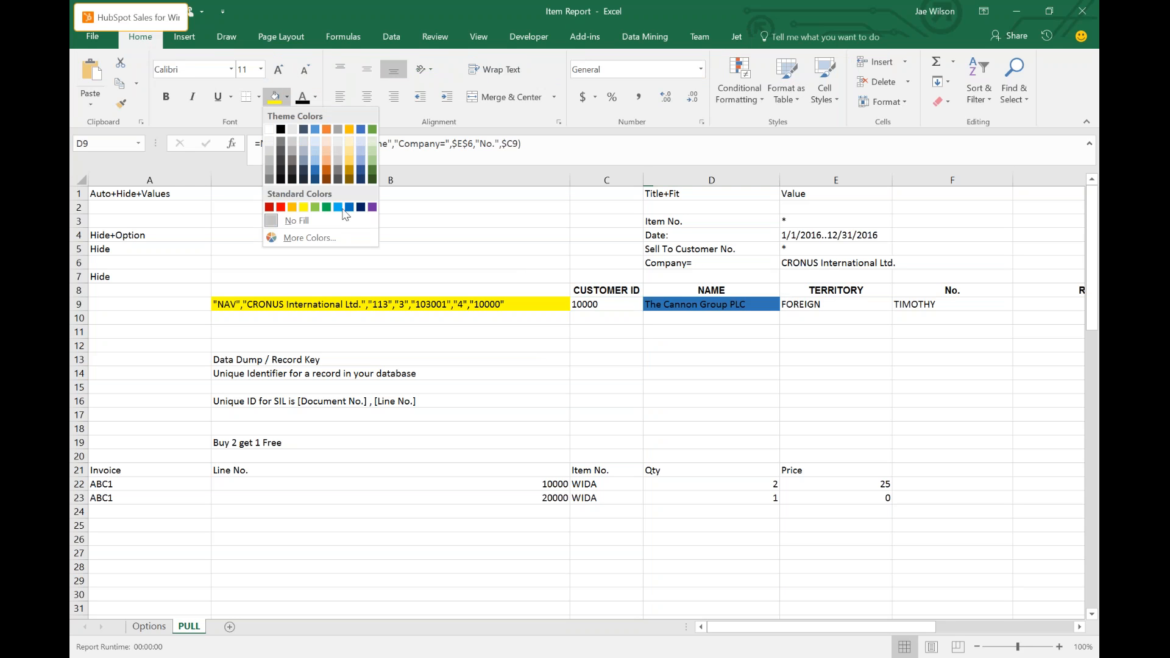
click(315, 162)
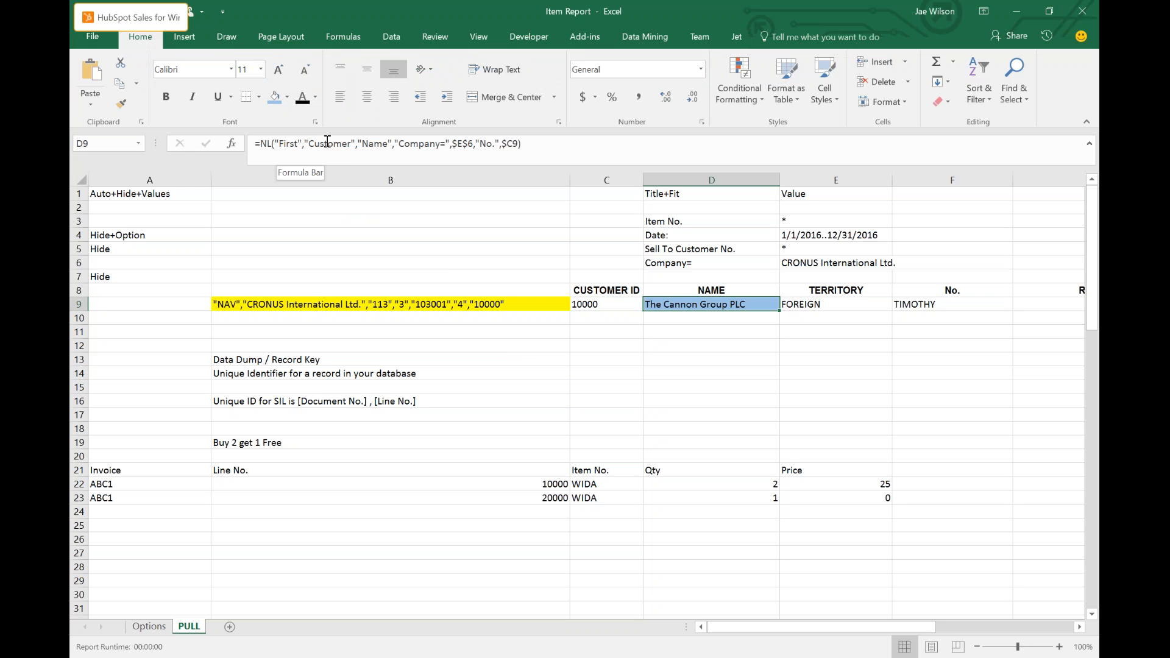
double_click(670, 303)
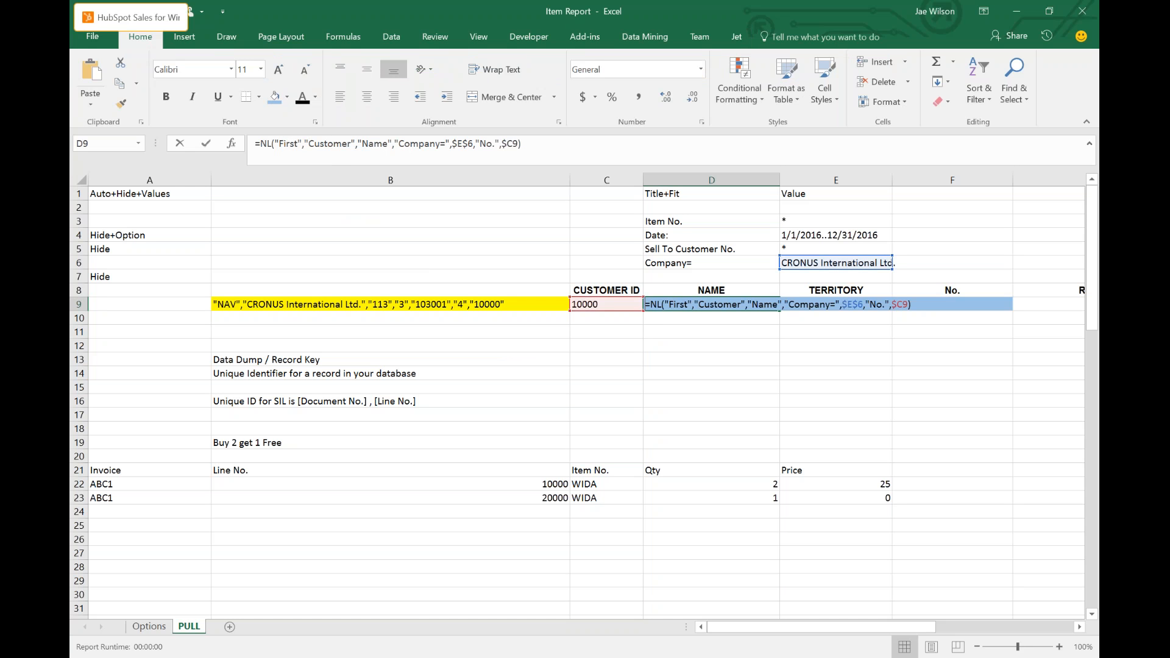
key(Return)
Apply the same light blue fill to the Territory cell E9 and the CONTACT_EMAIL cell H9.
click(835, 304)
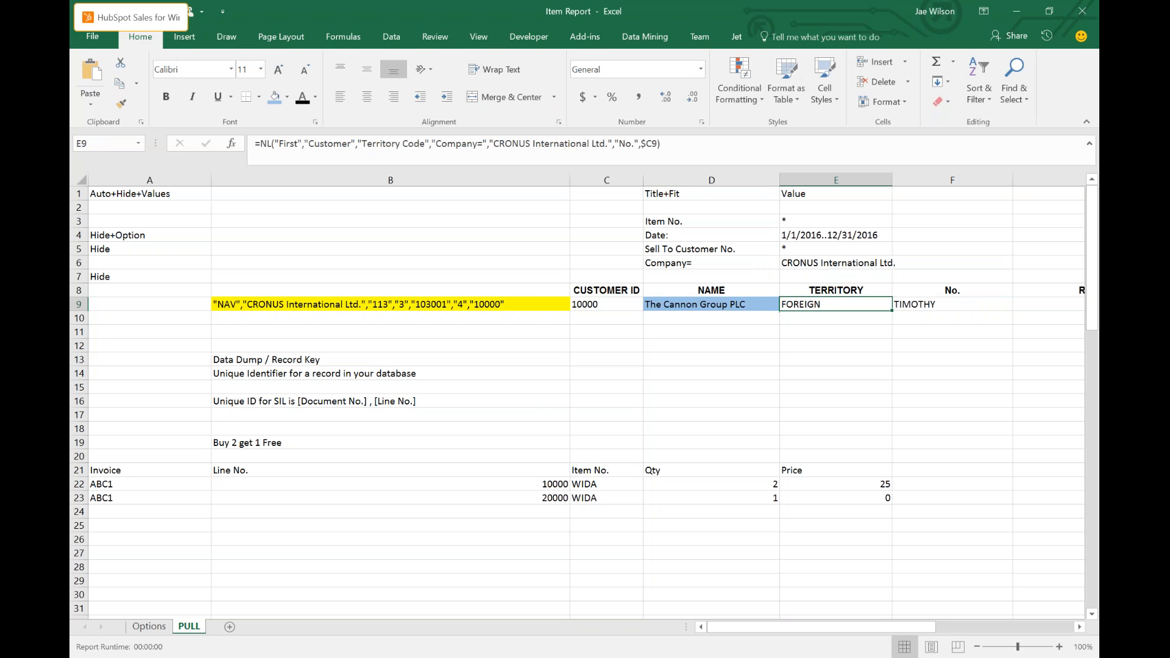
click(272, 104)
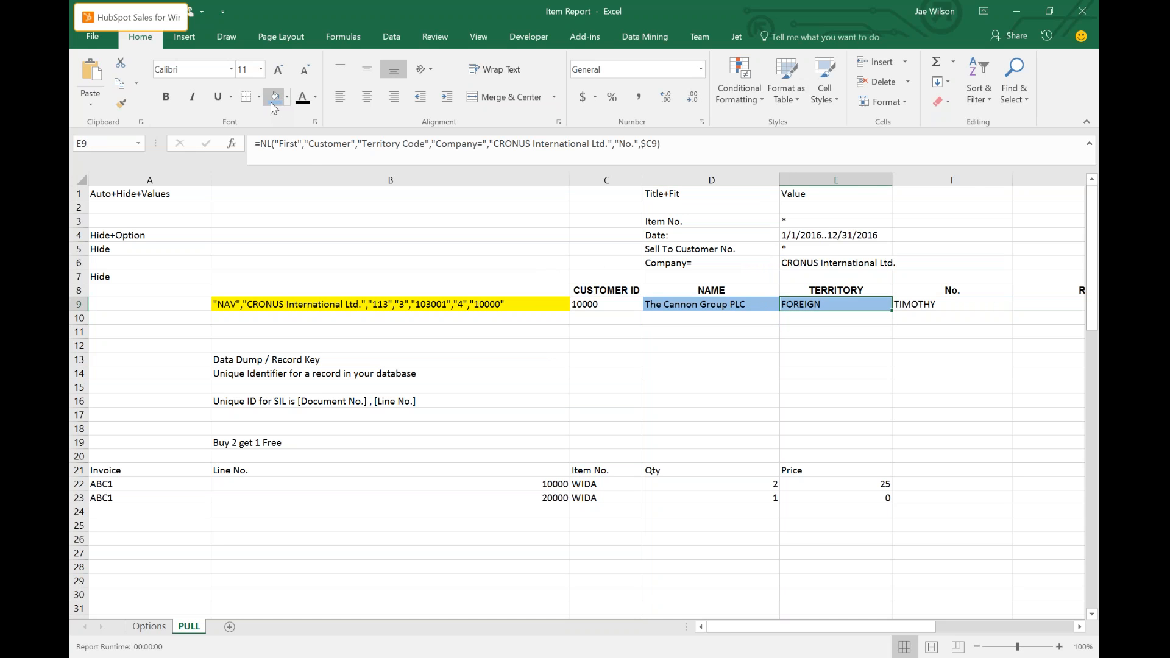
key(Right)
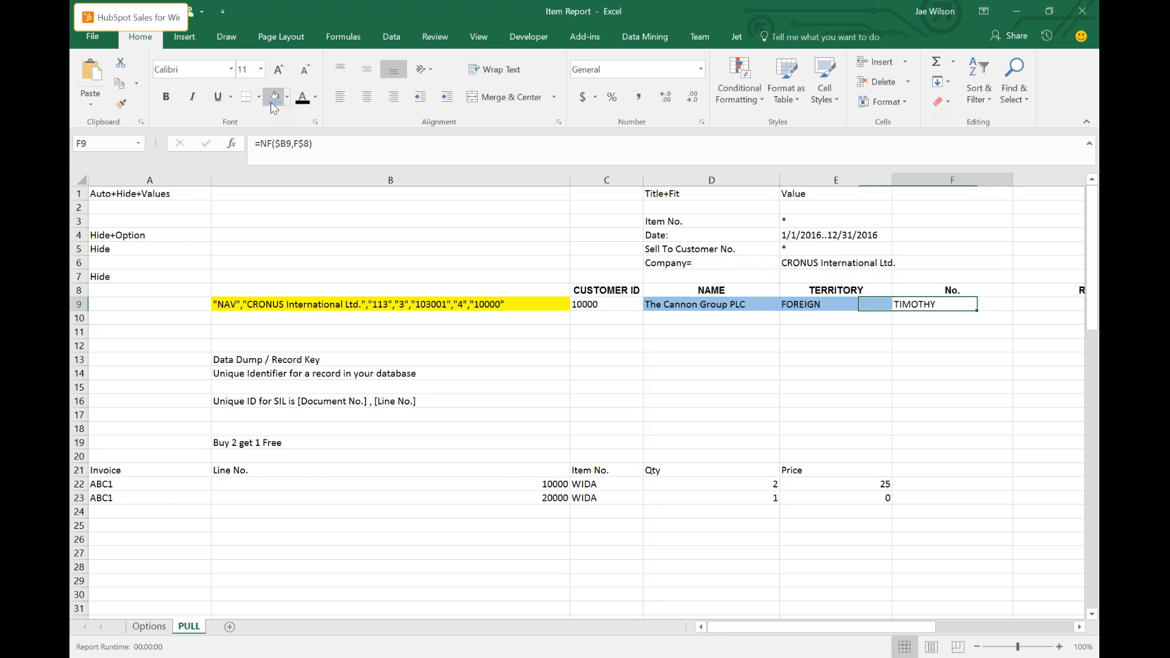
key(Right)
key(Right)
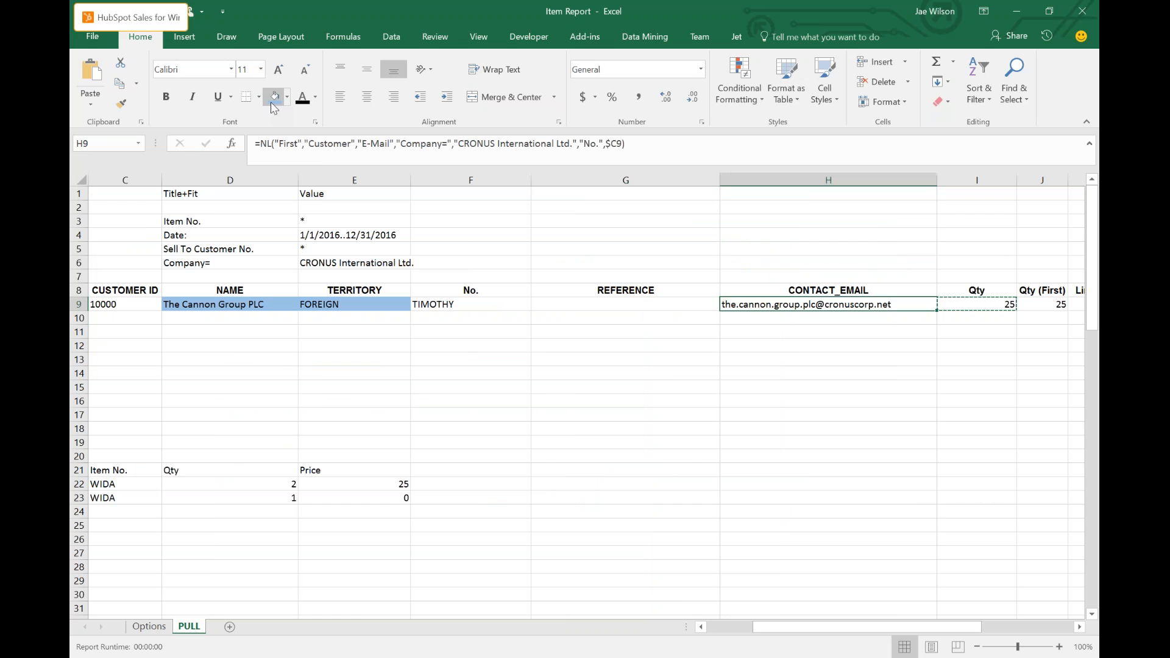
click(284, 104)
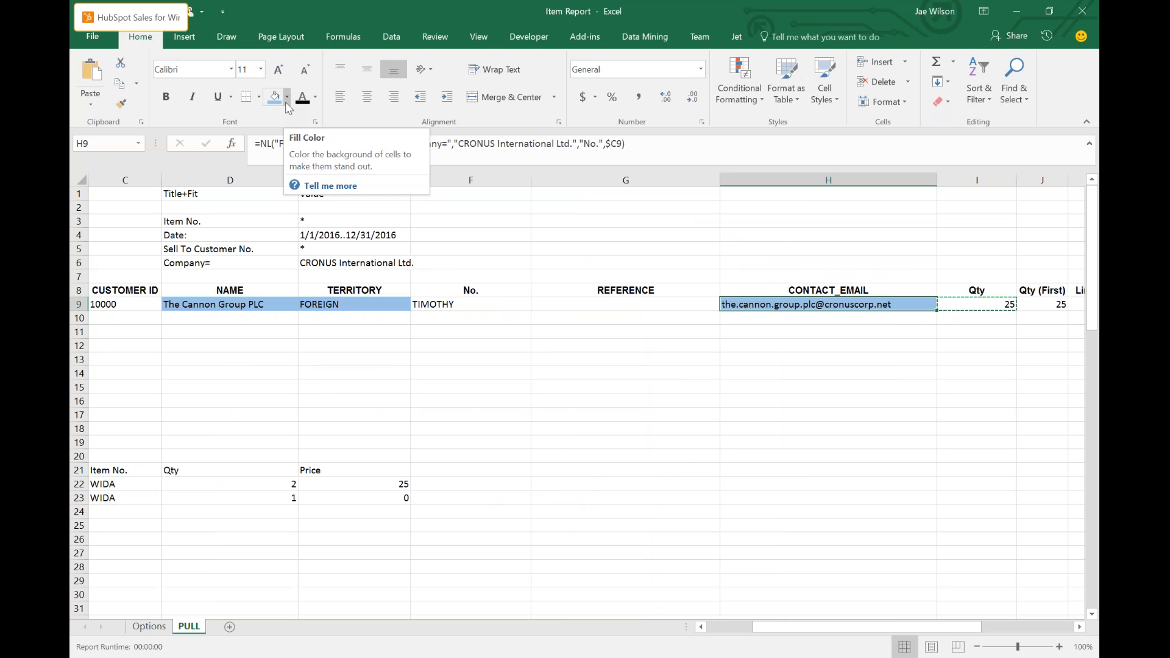
Fill the Customer ID cell C9 with light gold to set its Sales Invoice Header formula apart, then select D9.
key(Left)
key(Left)
key(Left)
key(Left)
key(Left)
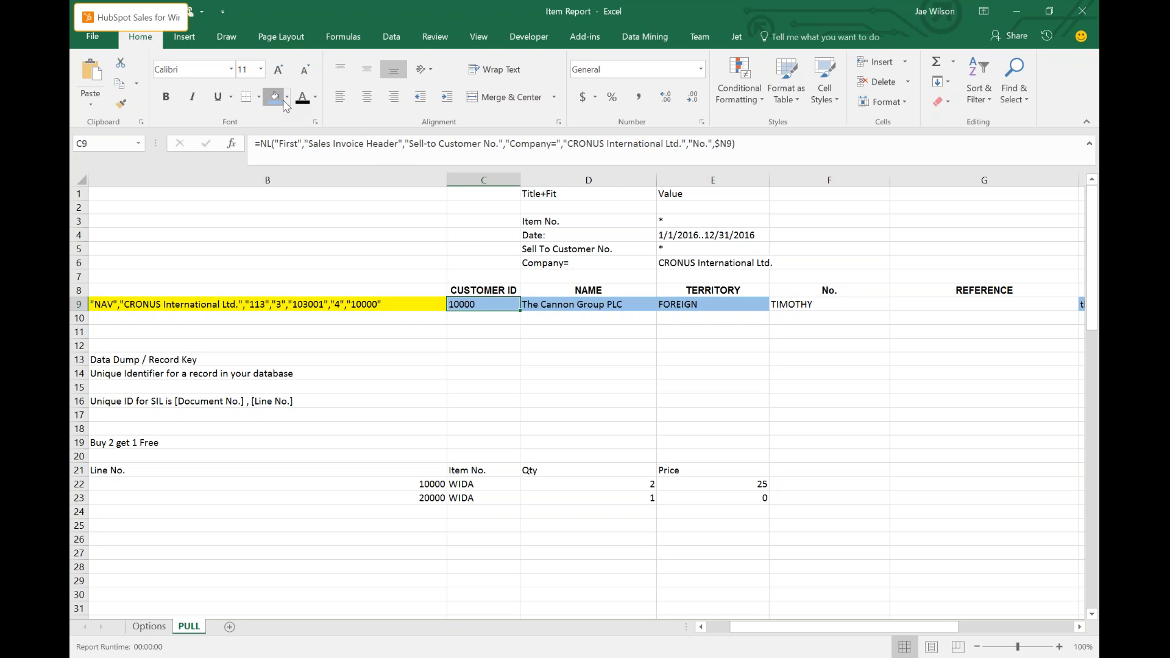
click(287, 96)
click(351, 161)
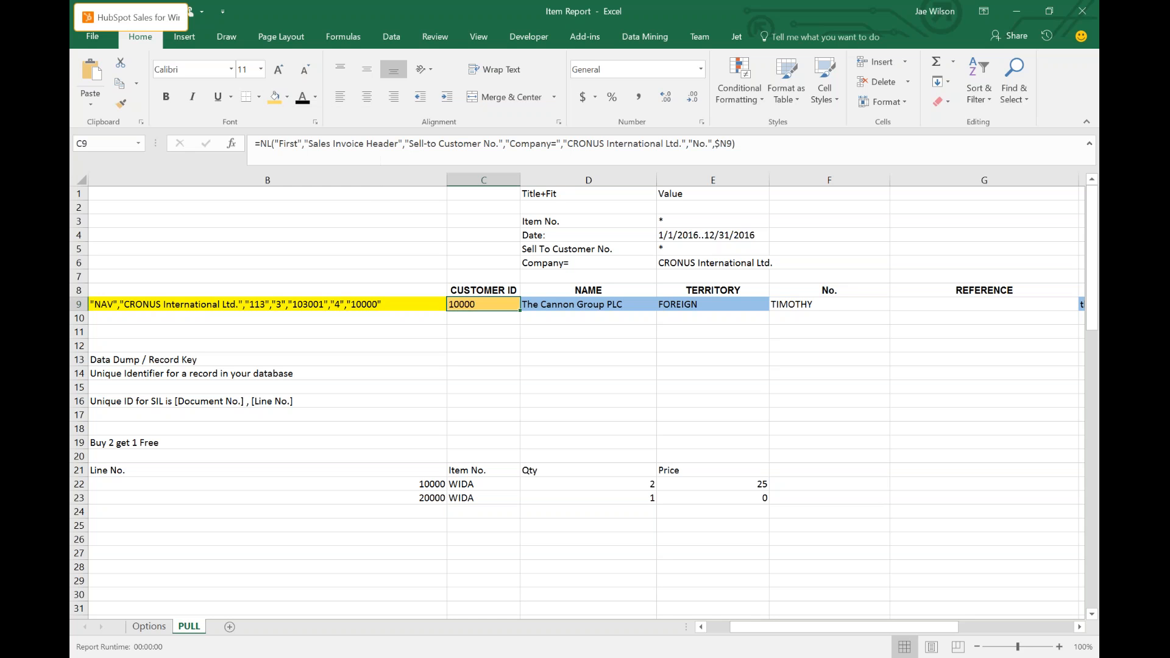
click(582, 304)
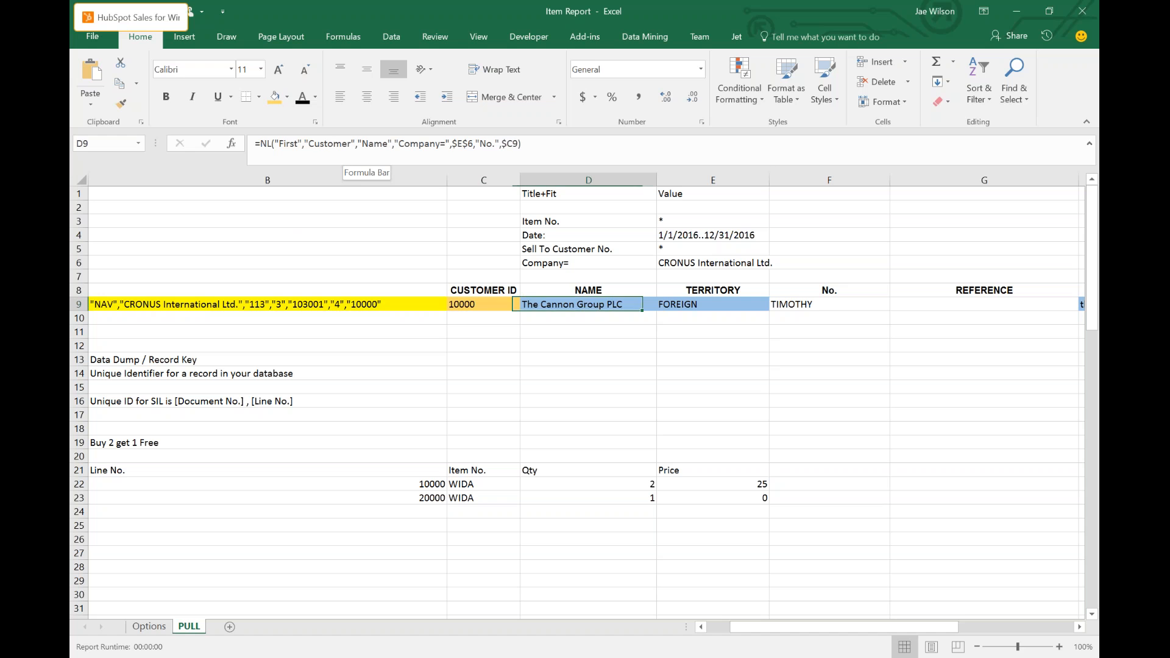
Fill the INVOICE_DATE cell M9 with the same light gold used for Sales Invoice Header formulas.
key(Right)
key(Right)
key(Right)
key(Right)
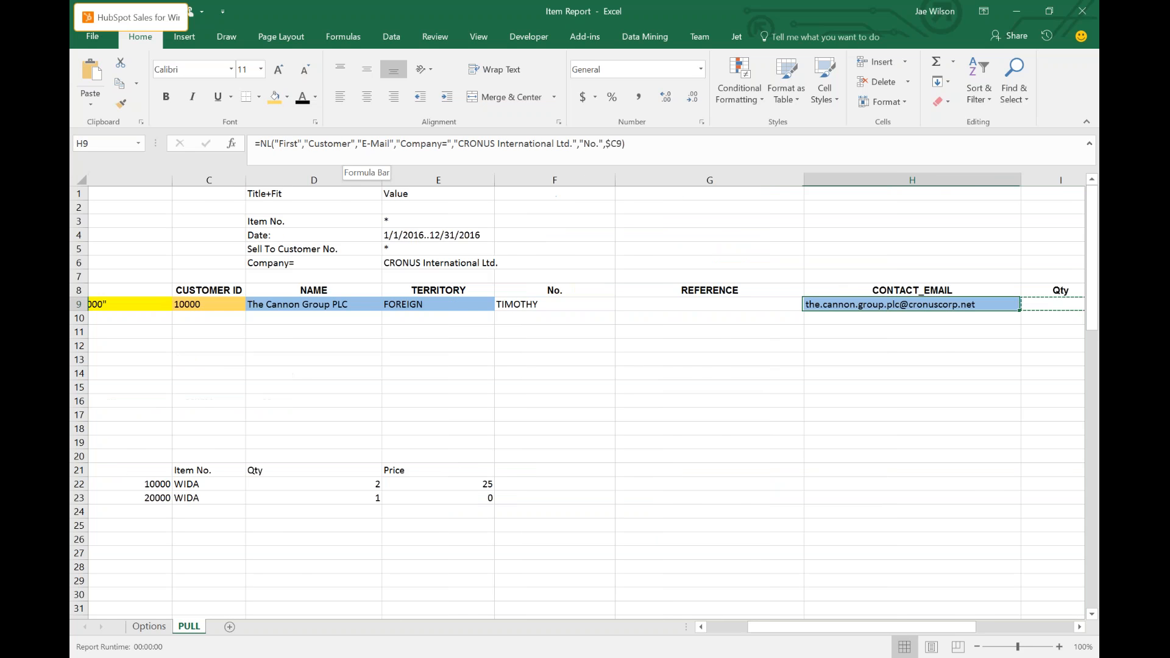
key(Right)
key(Right)
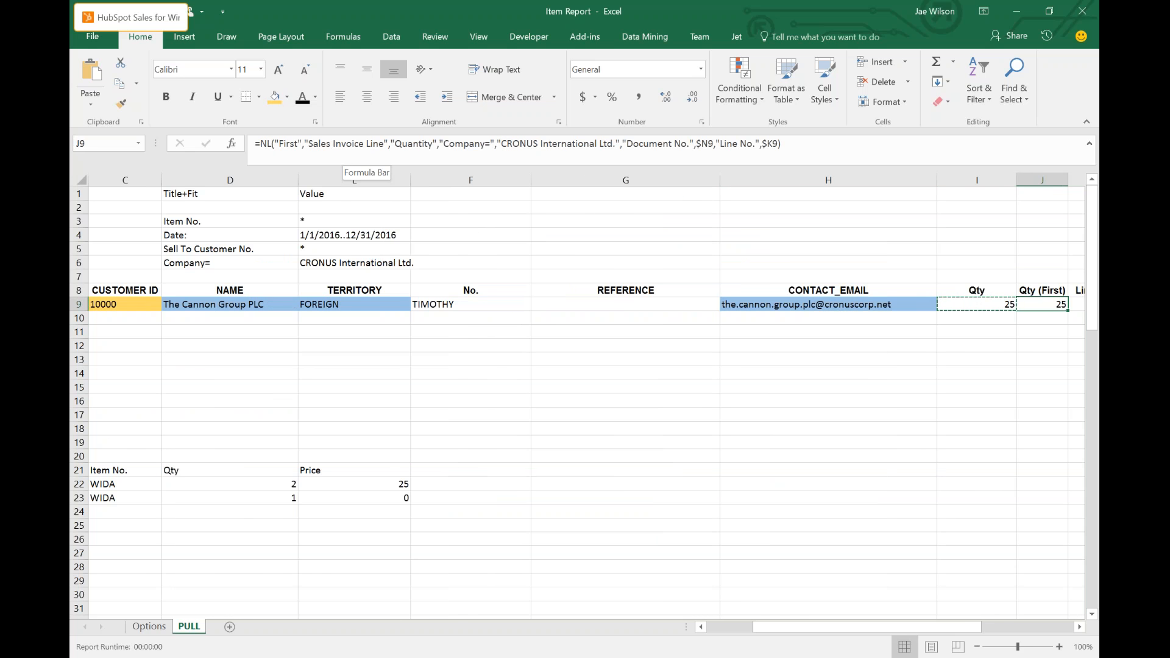
key(Right)
key(Right)
key(Right)
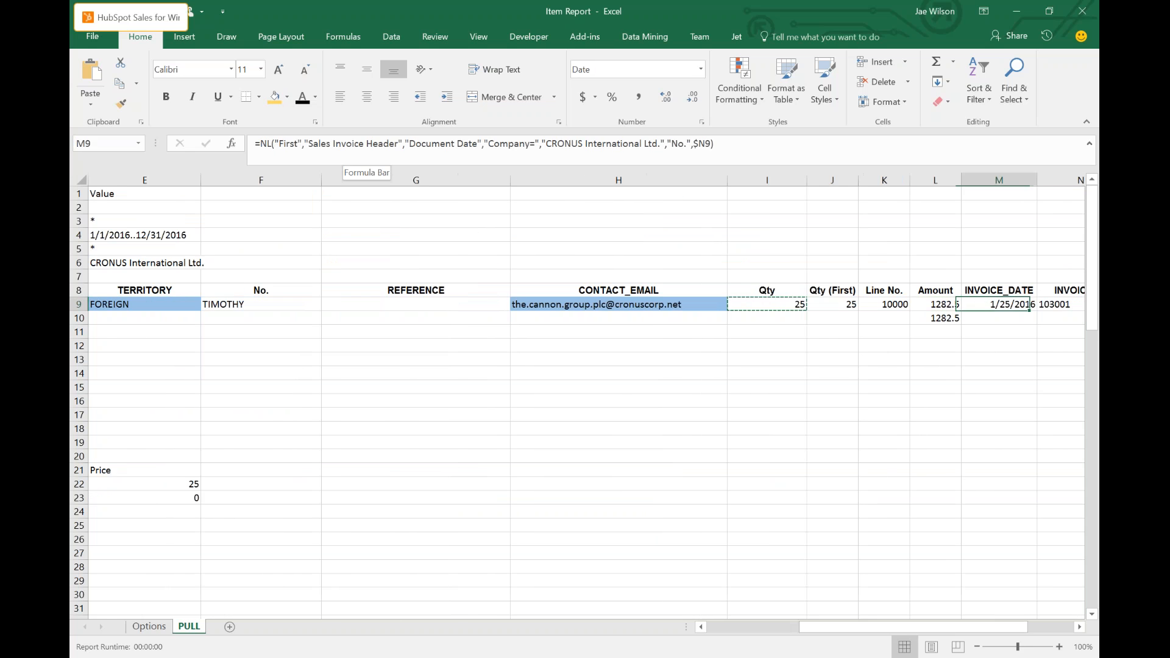
click(273, 101)
Review the color-coded row 9 formulas from INVOICE_ID back through the Customer cells to the record key in B9.
key(Right)
key(Left)
key(Left)
key(Left)
key(Left)
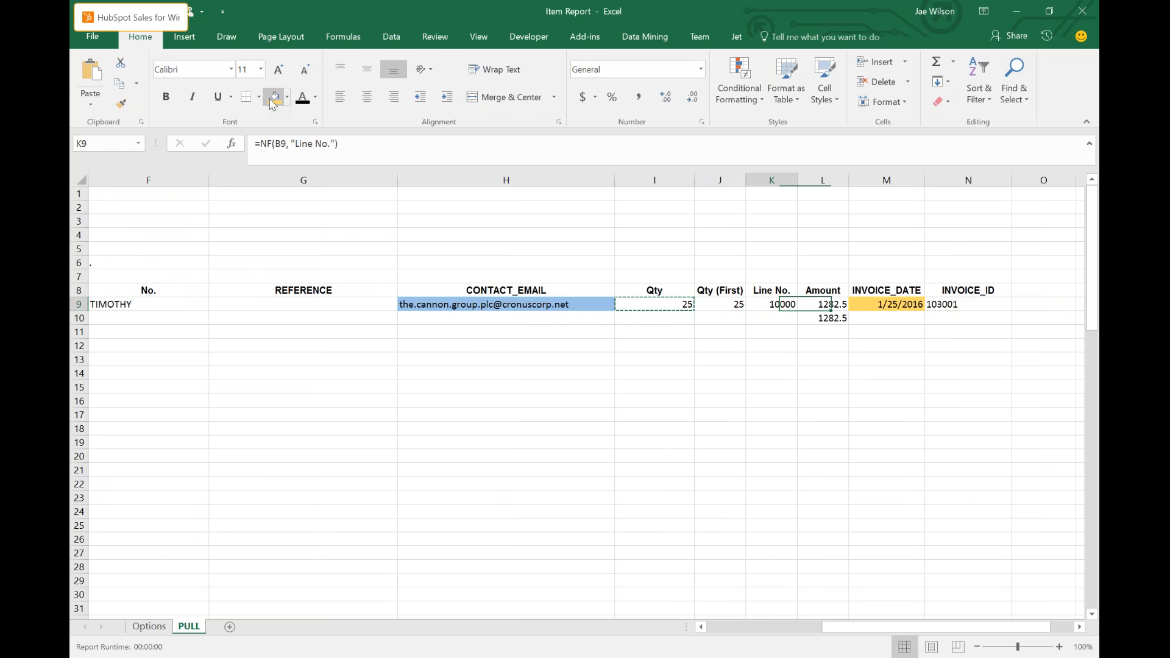
key(Left)
key(Left)
key(Left)
key(Left)
key(Left)
key(Left)
key(Left)
click(293, 308)
click(354, 309)
click(762, 306)
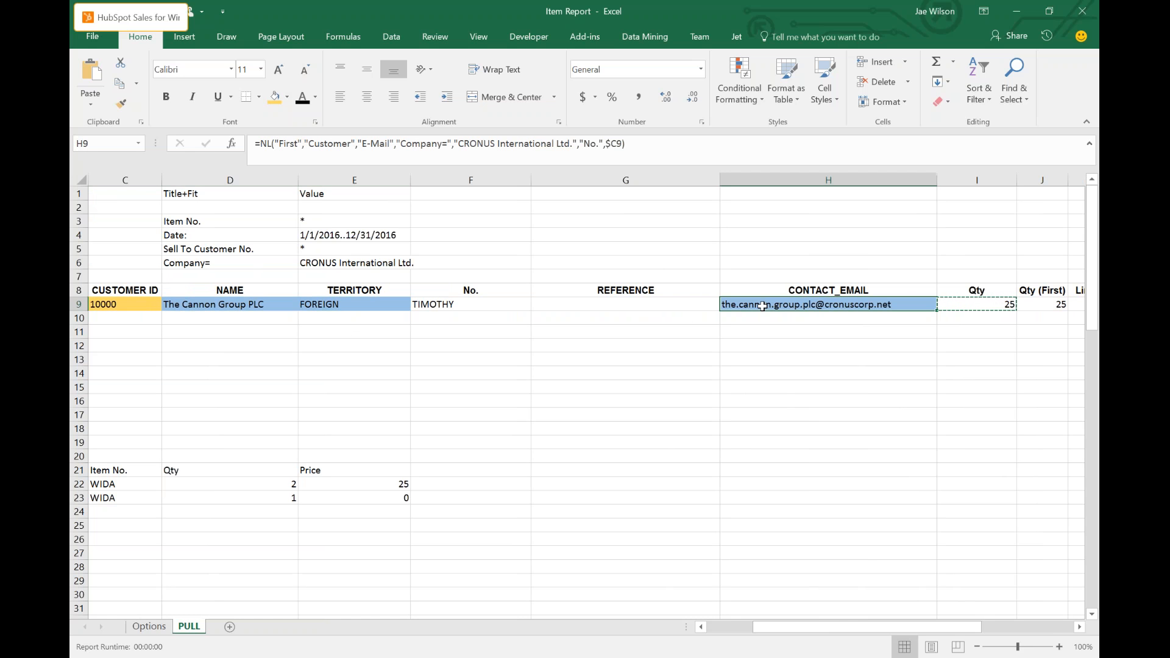
key(Left)
key(Left)
key(Left)
key(Left)
key(Left)
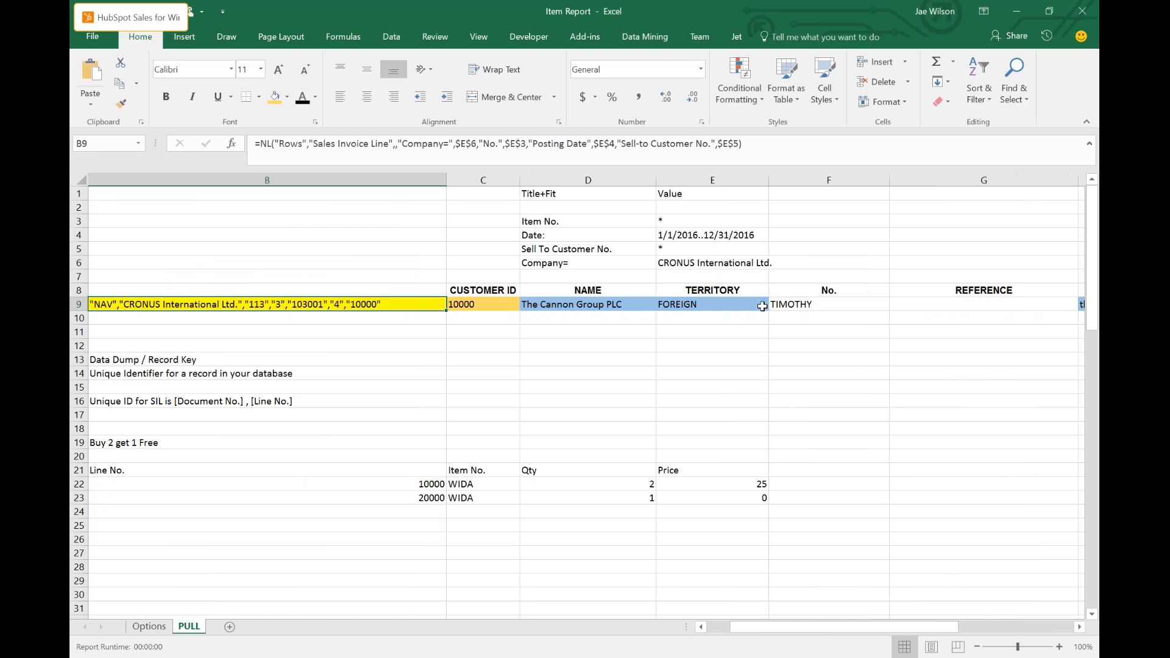
Insert a new column before CUSTOMER ID and enter "DD Customer" as its heading in C8.
click(502, 177)
right_click(502, 178)
click(533, 300)
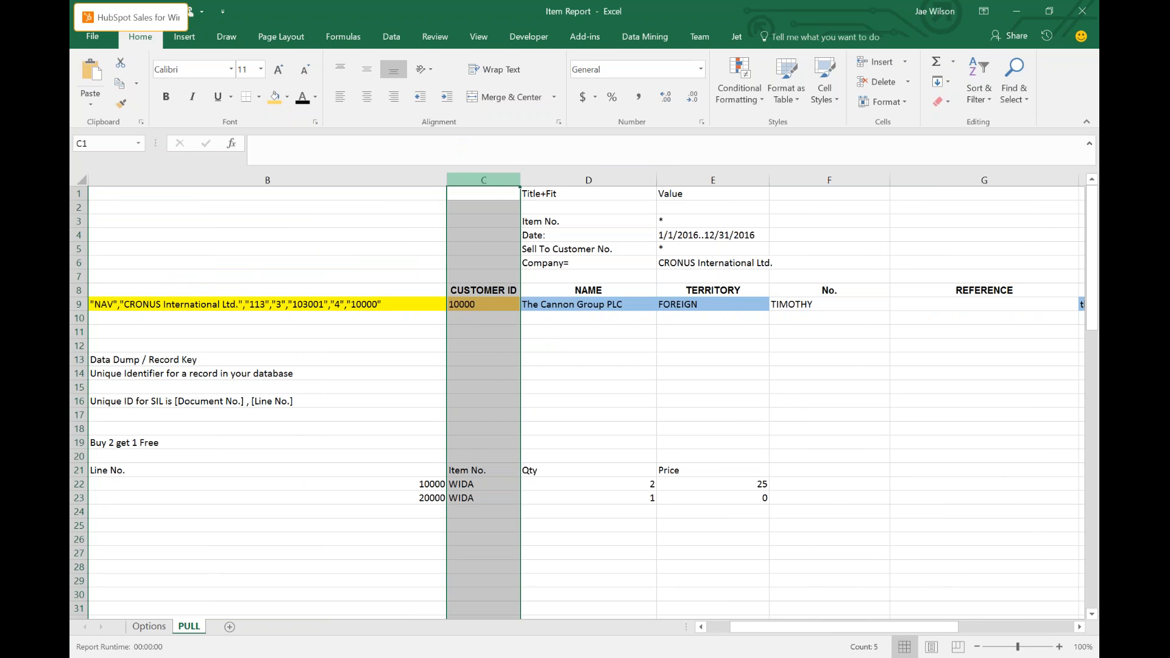
click(625, 290)
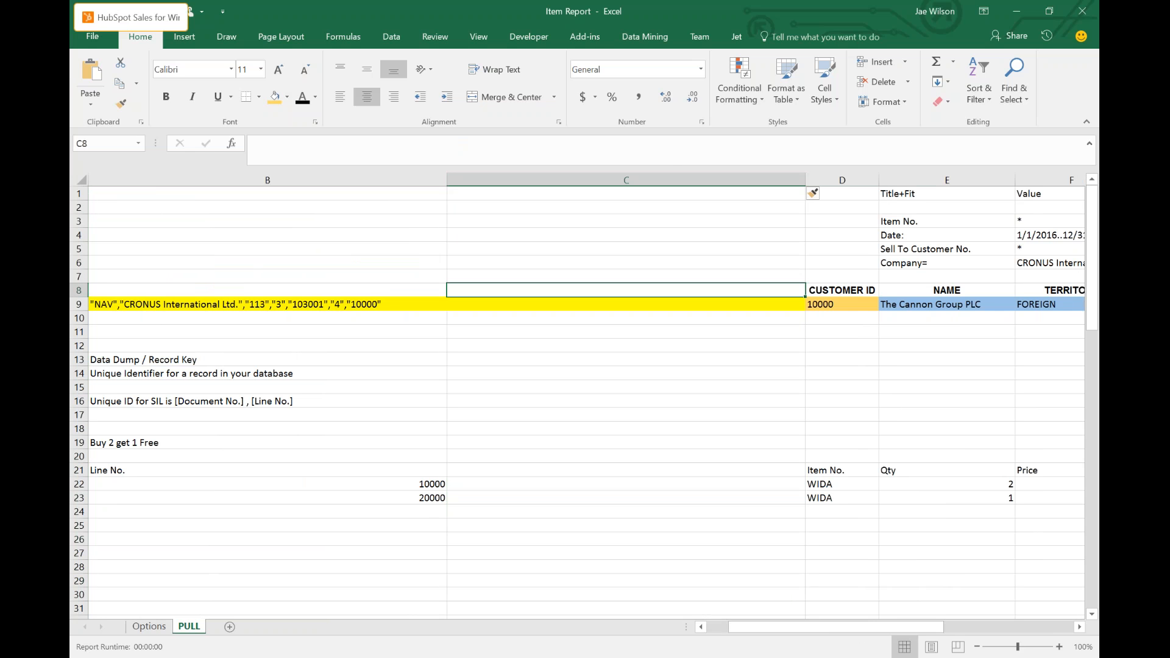
text(DD)
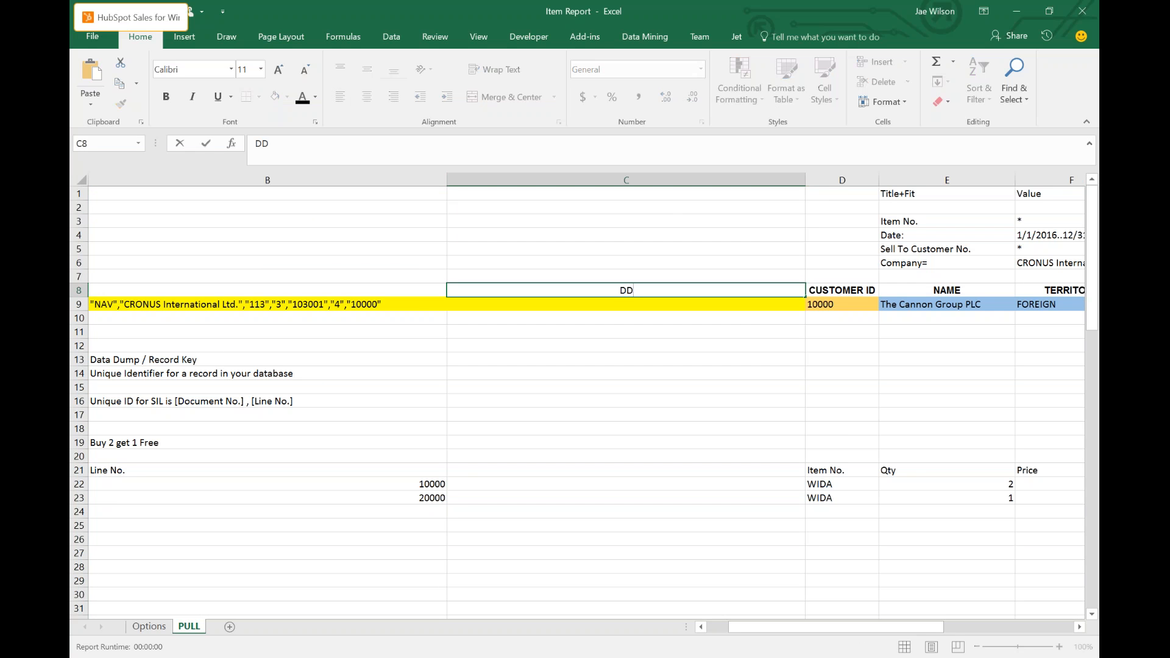
text( Customer)
key(Return)
Move the Customer name formula from the NAME cell E9 into C9 under the DD Customer heading.
click(841, 304)
key(Right)
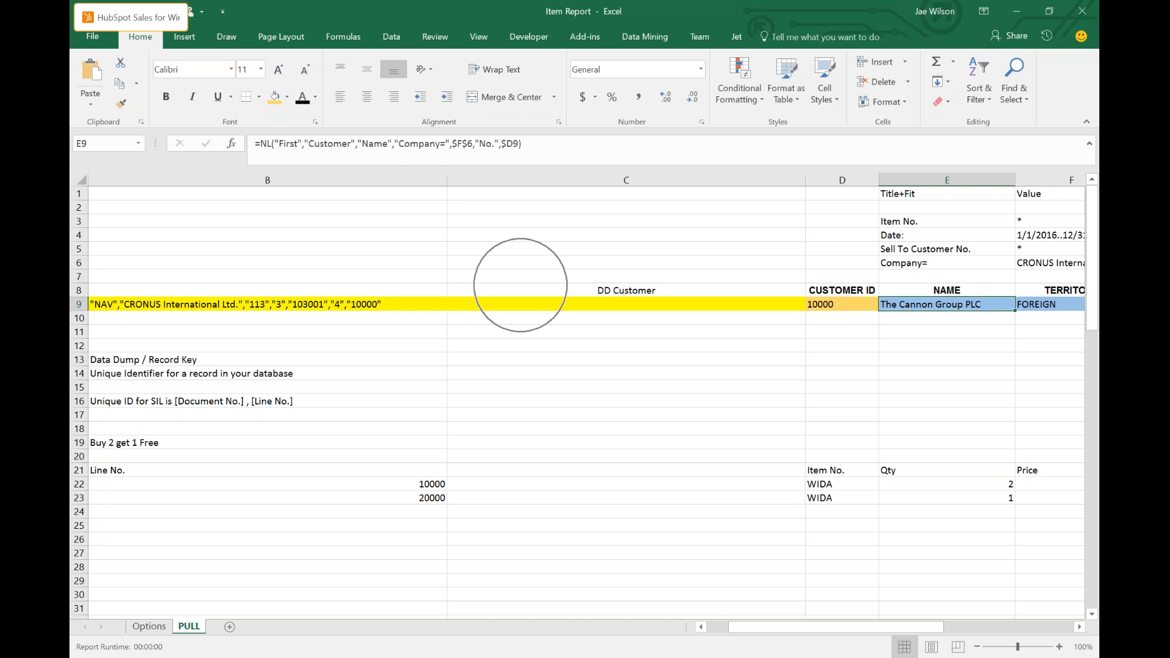
key(ctrl+c)
click(524, 304)
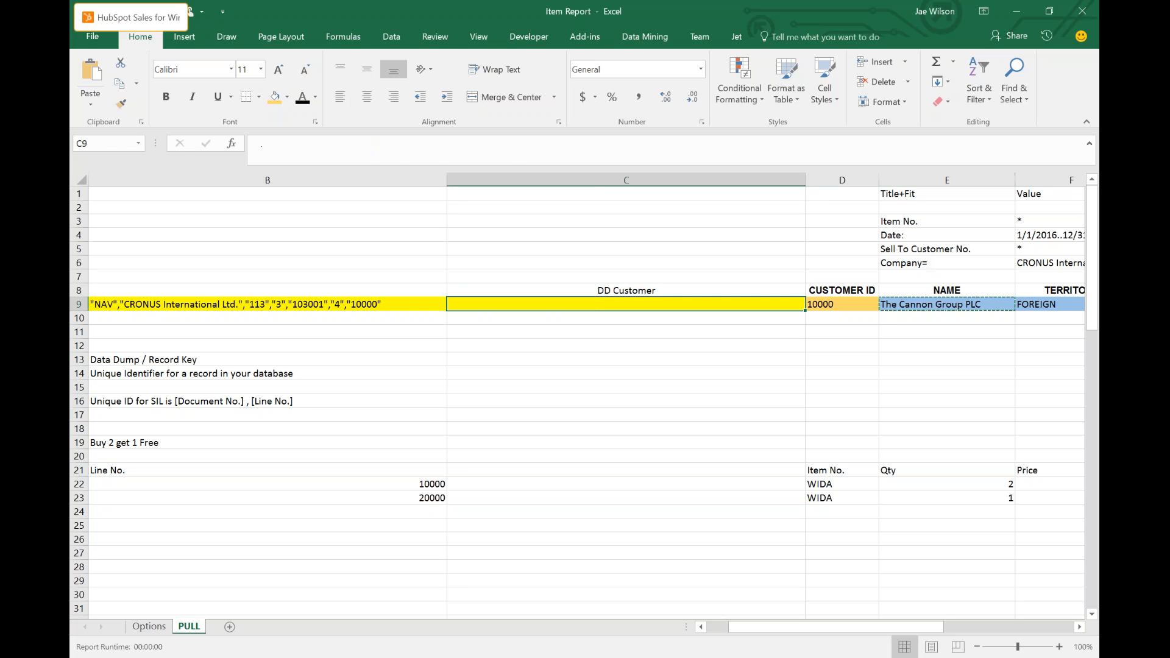
key(ctrl+v)
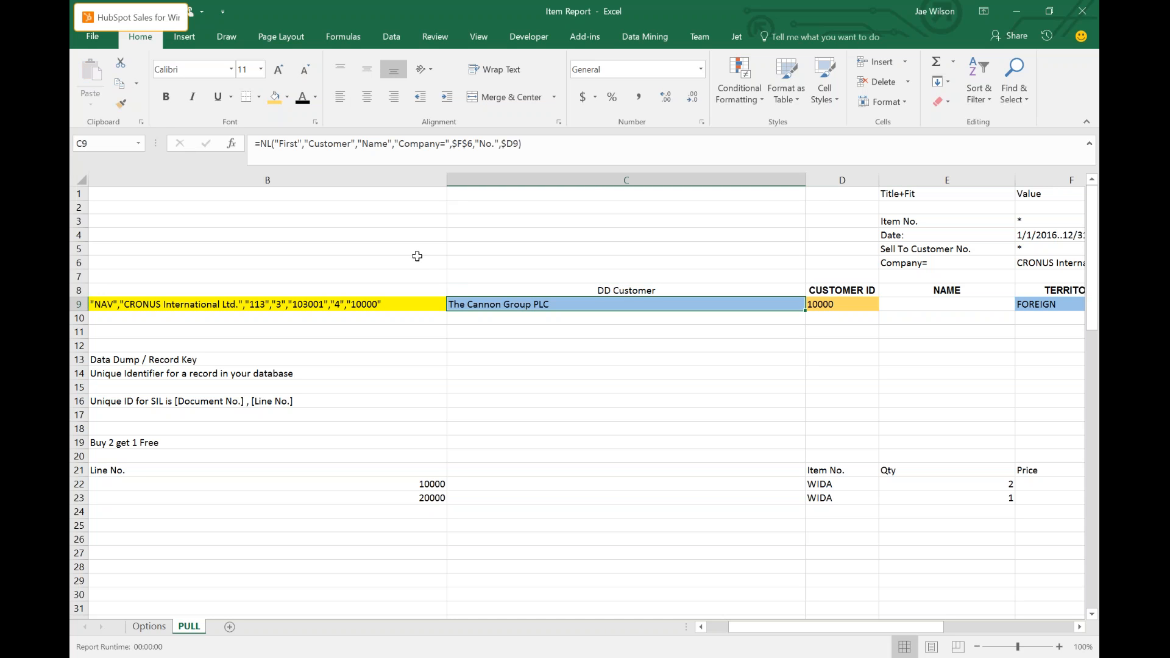
Remove the "Name" field argument from the C9 formula, leaving =NL("First","Customer",,"Company=",$F$6,"No.",$D9), and check its Customer table argument.
double_click(375, 143)
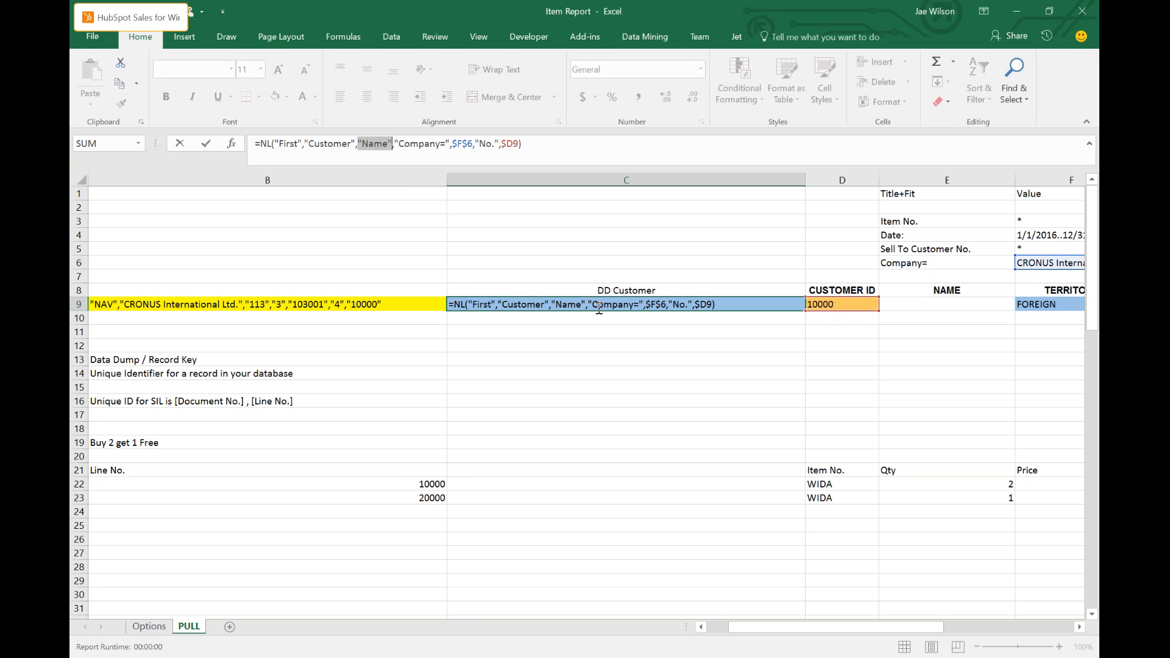
key(BackSpace)
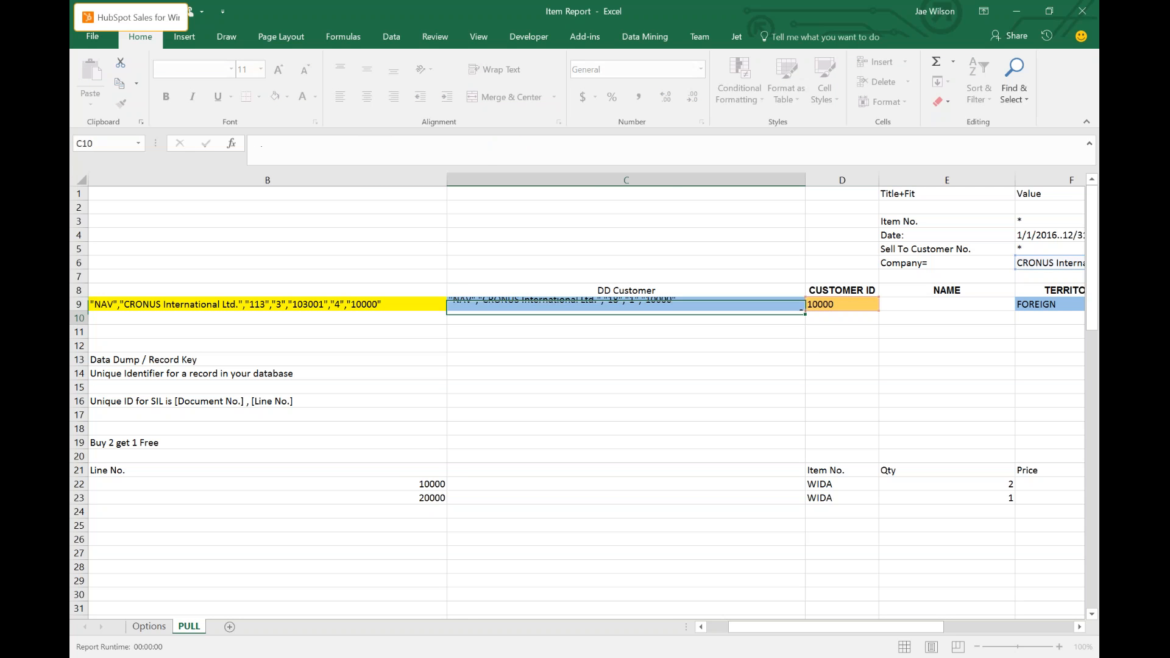
key(ctrl+Return)
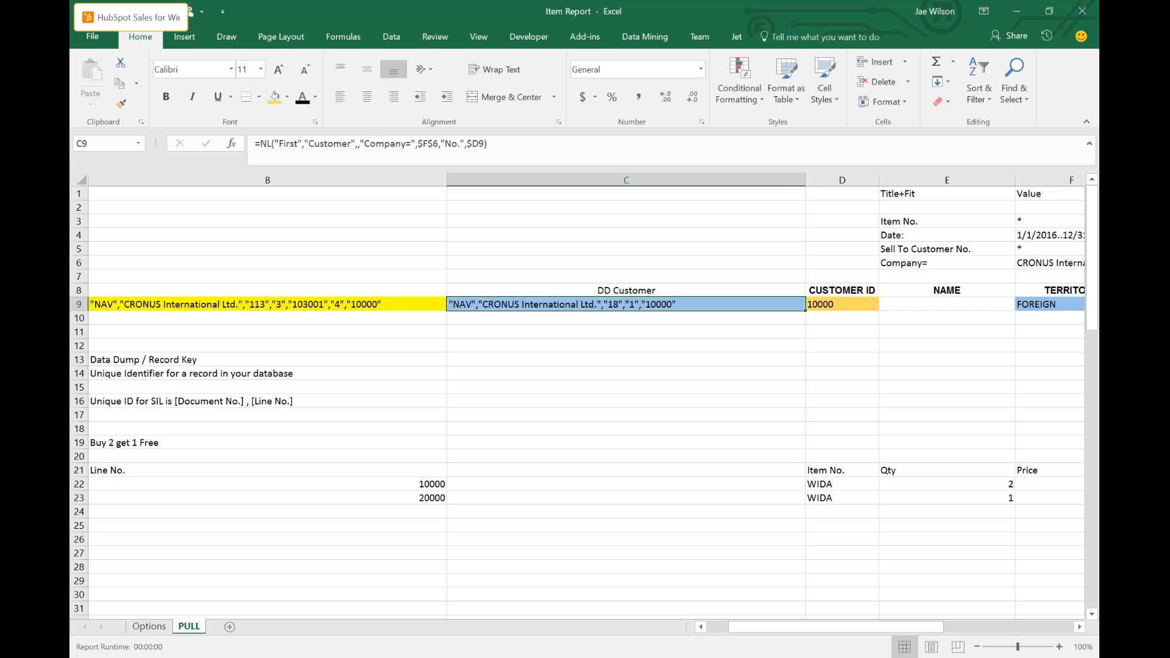
click(324, 143)
double_click(324, 143)
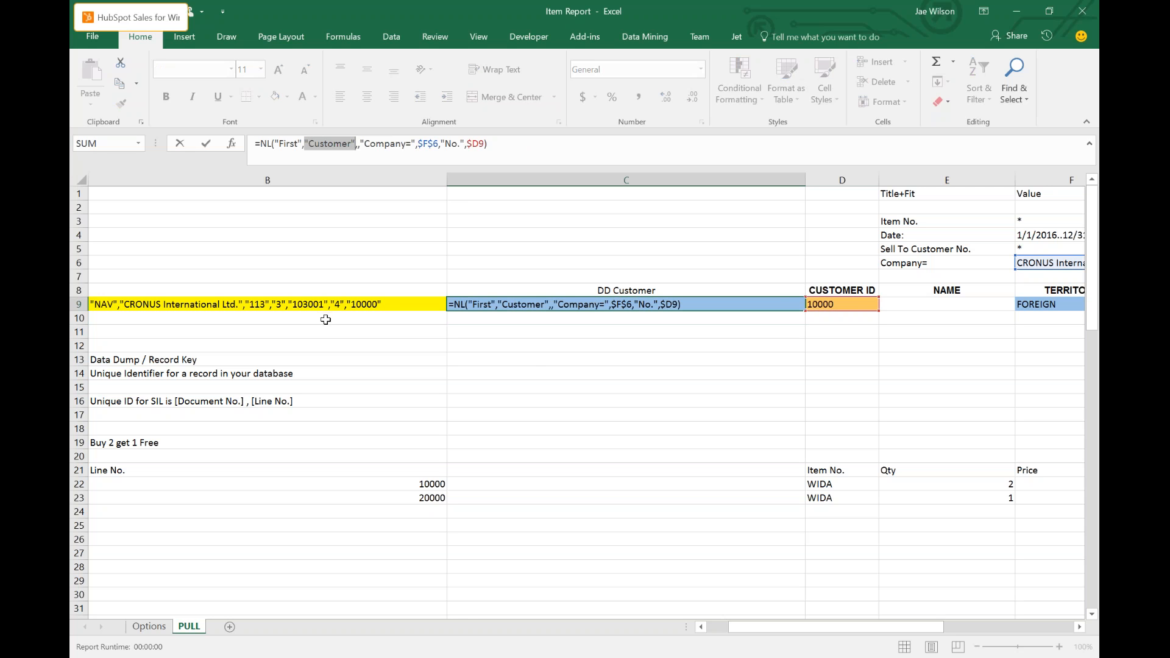
key(ctrl+Return)
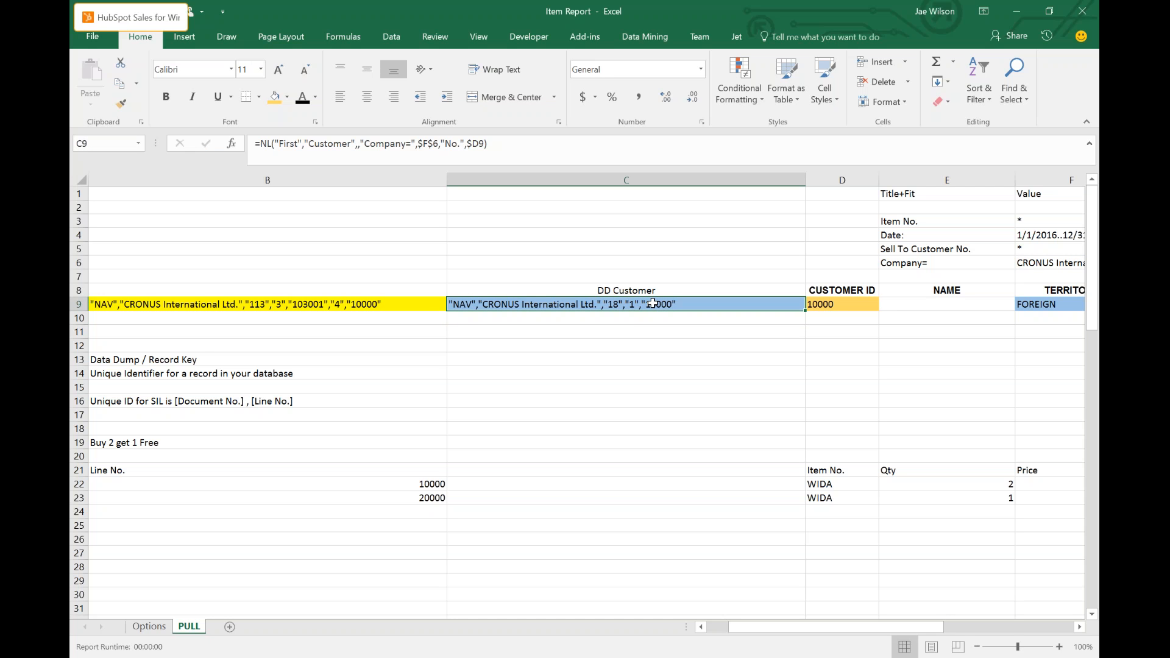
Enter =NF($C9,"Name") in the NAME cell E9 to read the name from the DD Customer record key.
click(993, 318)
click(662, 307)
click(950, 305)
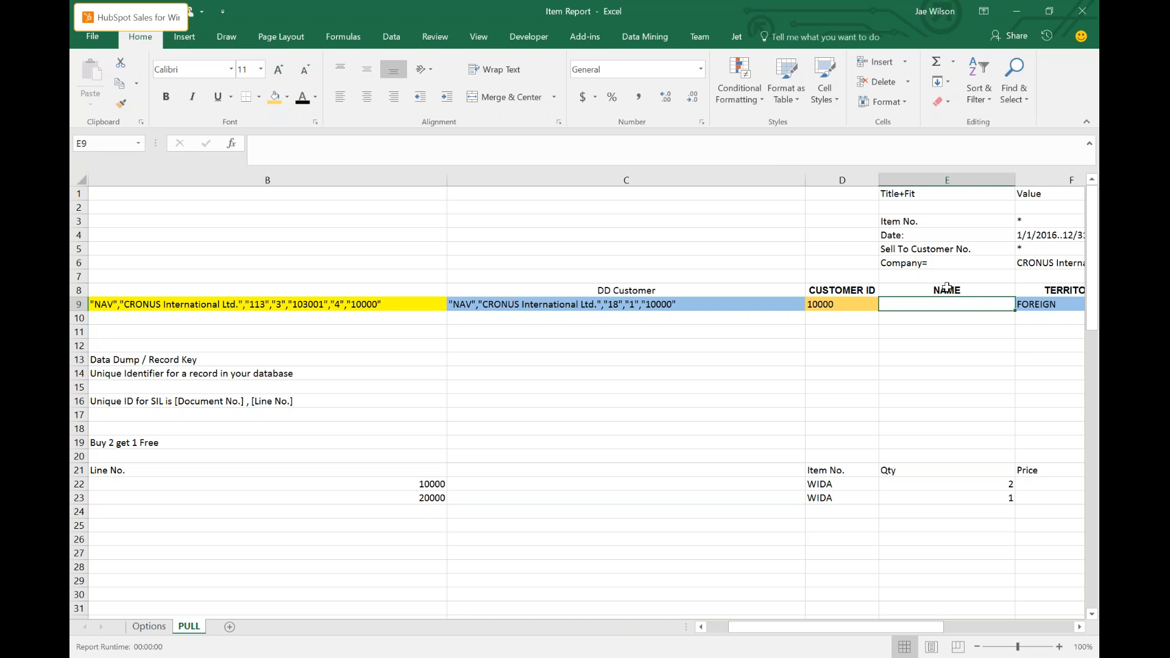
key(F2)
text(=nf()
key(Left)
key(Left)
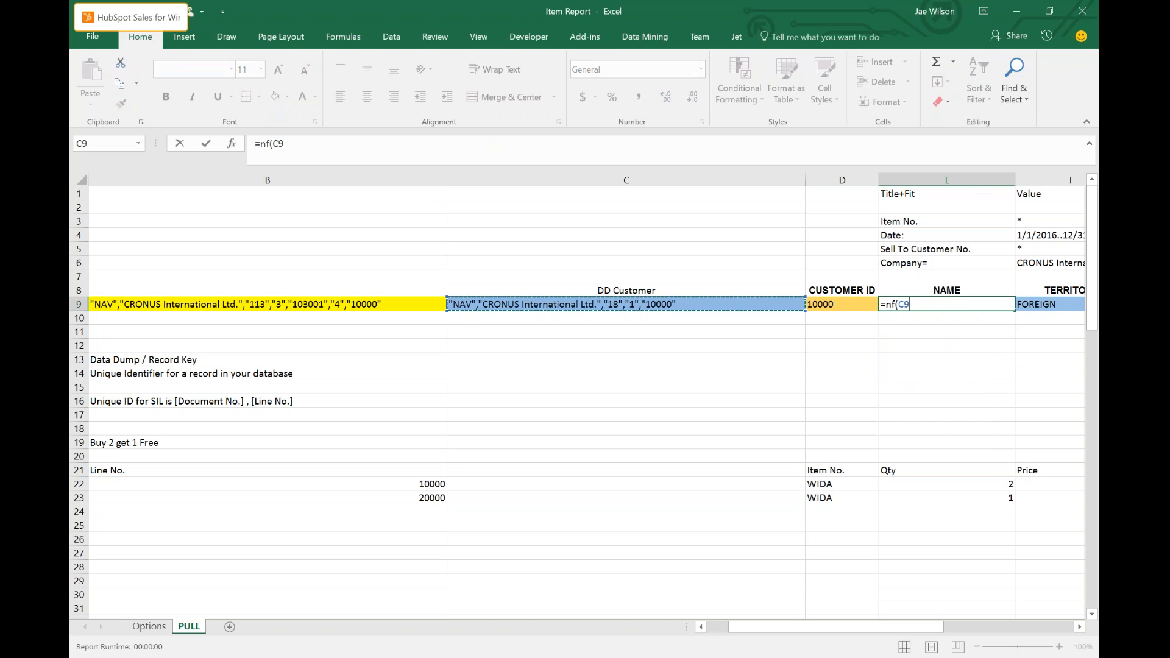
key(F4)
key(F4)
key(F4)
text(,"Name")
key(Return)
Replace the TERRITORY formula in F9 with =NF($C9, "Territory Code").
key(Up)
key(Right)
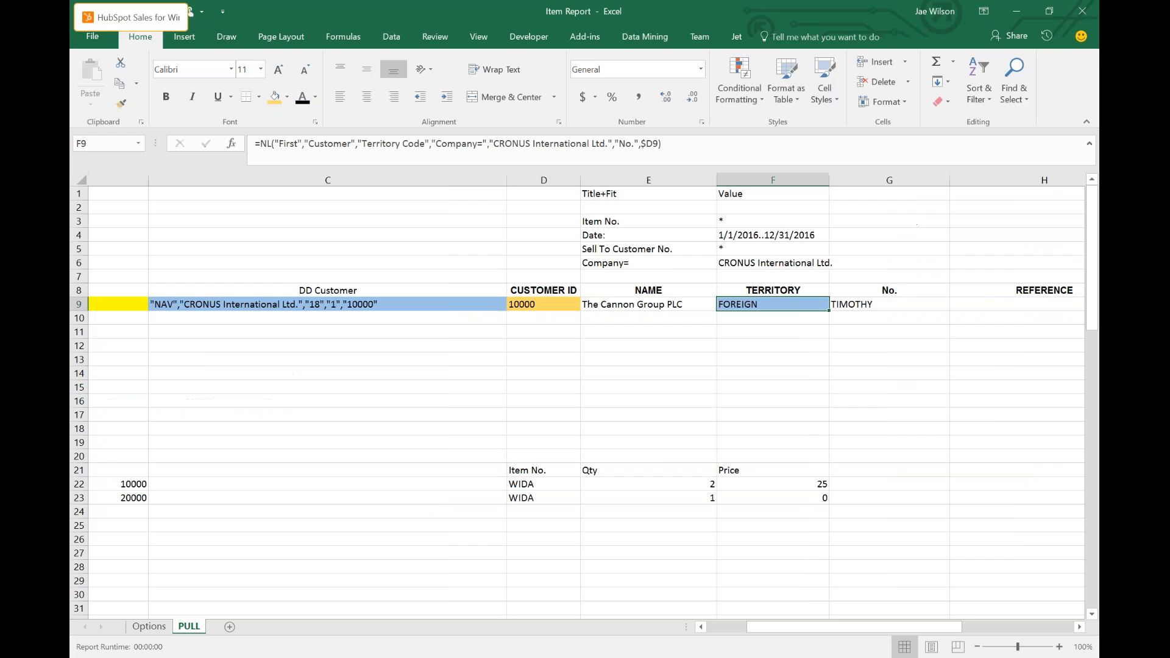
scroll(585, 402, right, 1)
text(=nf()
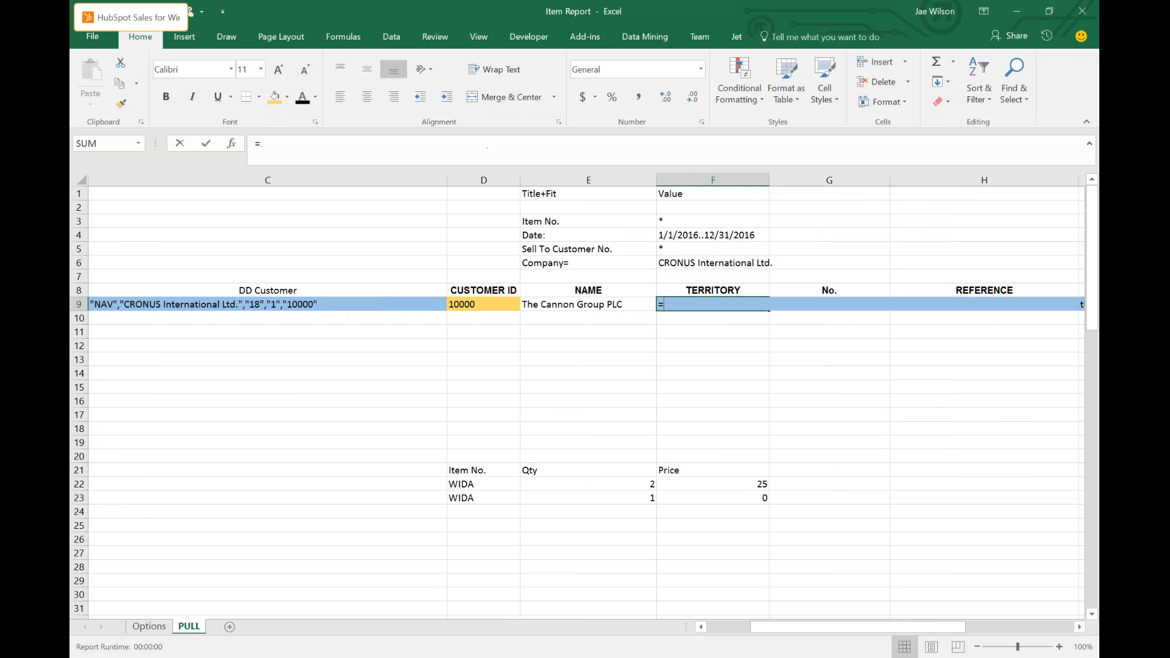
key(Left)
key(Left)
key(Left)
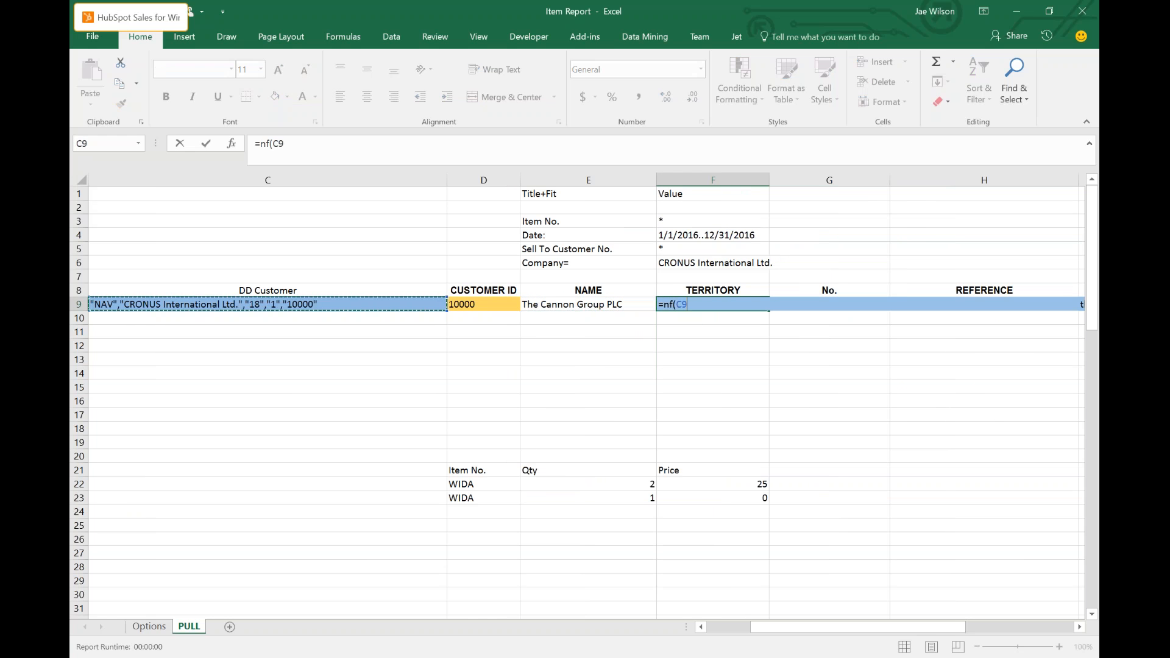
key(F4)
key(F4)
key(F4)
text(,)
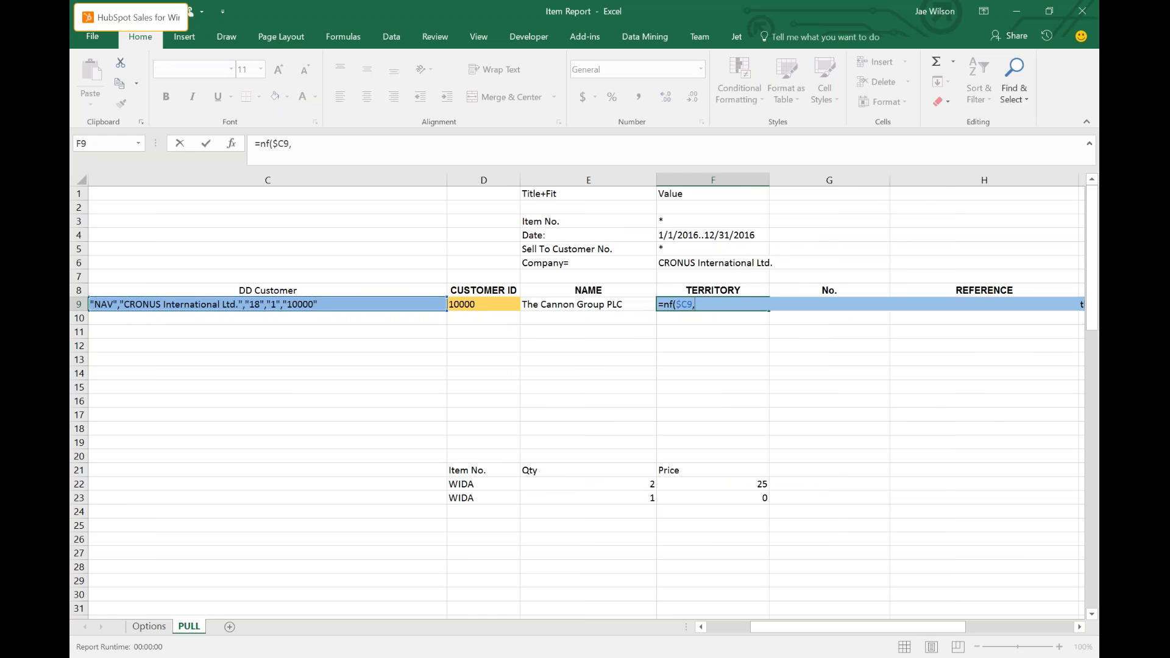
text( "Terrory Cod)
key(BackSpace)
key(BackSpace)
key(BackSpace)
key(BackSpace)
key(BackSpace)
key(BackSpace)
key(BackSpace)
text(itory Code"))
key(Tab)
Replace the CONTACT_EMAIL formula in I9 with =NF($C9, "E-mail").
key(Tab)
key(Tab)
key(F2)
text(=nf()
key(Left)
key(Left)
key(Left)
key(Left)
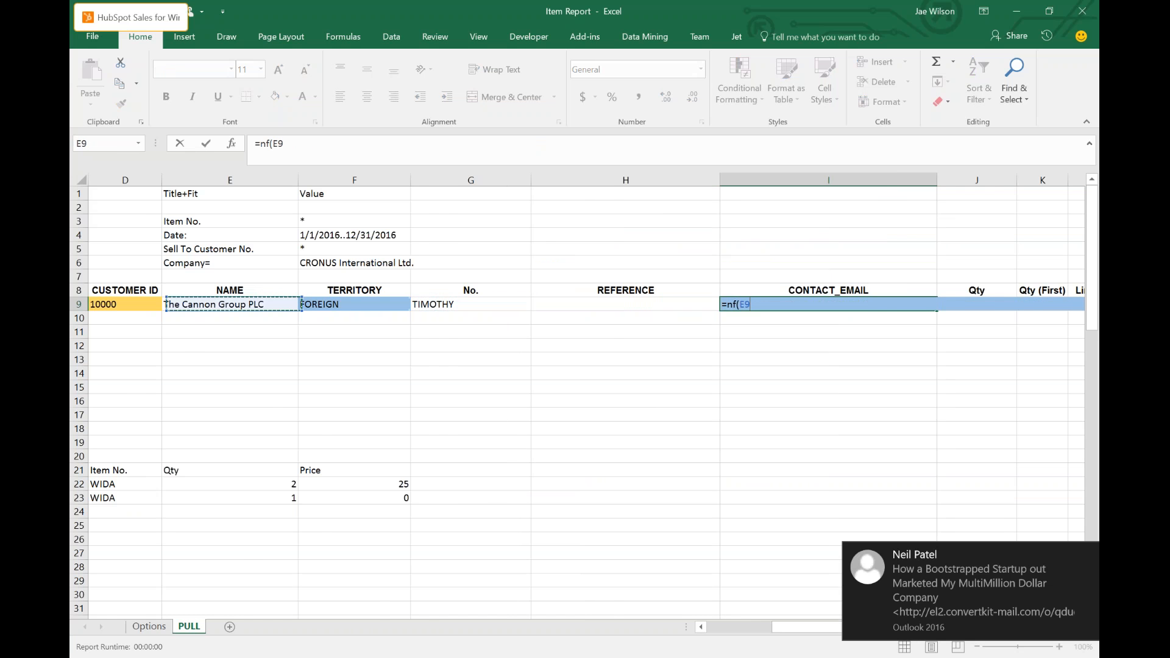
key(Left)
key(Left)
key(F4)
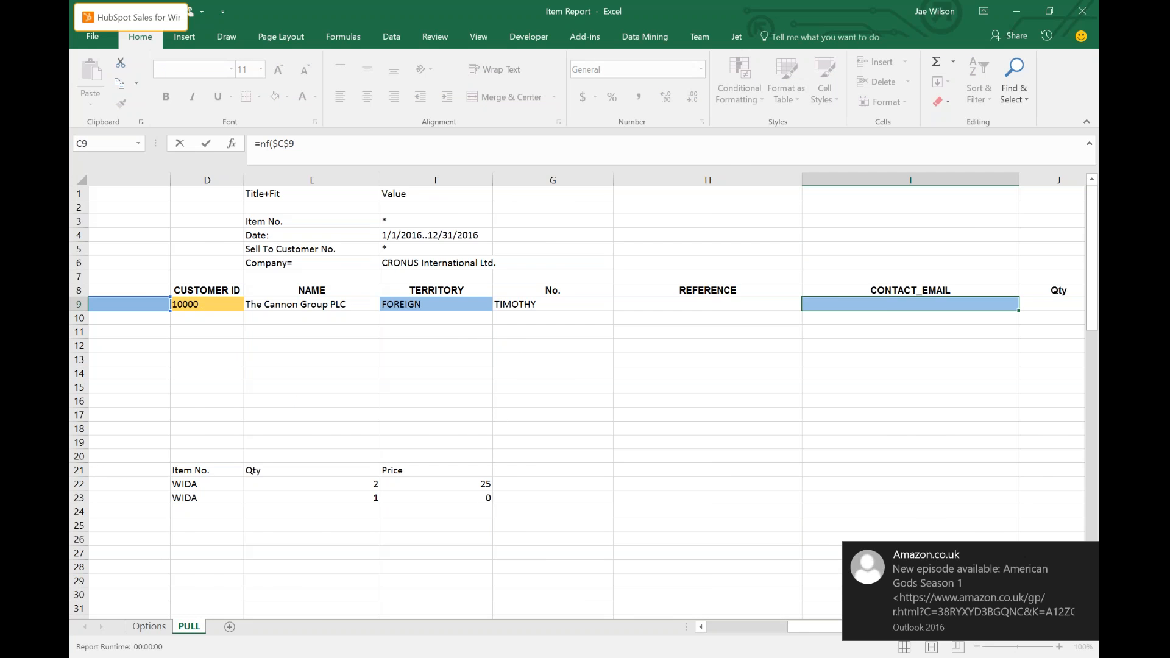
key(F4)
key(F4)
text(, "E-mail")
key(Return)
key(Up)
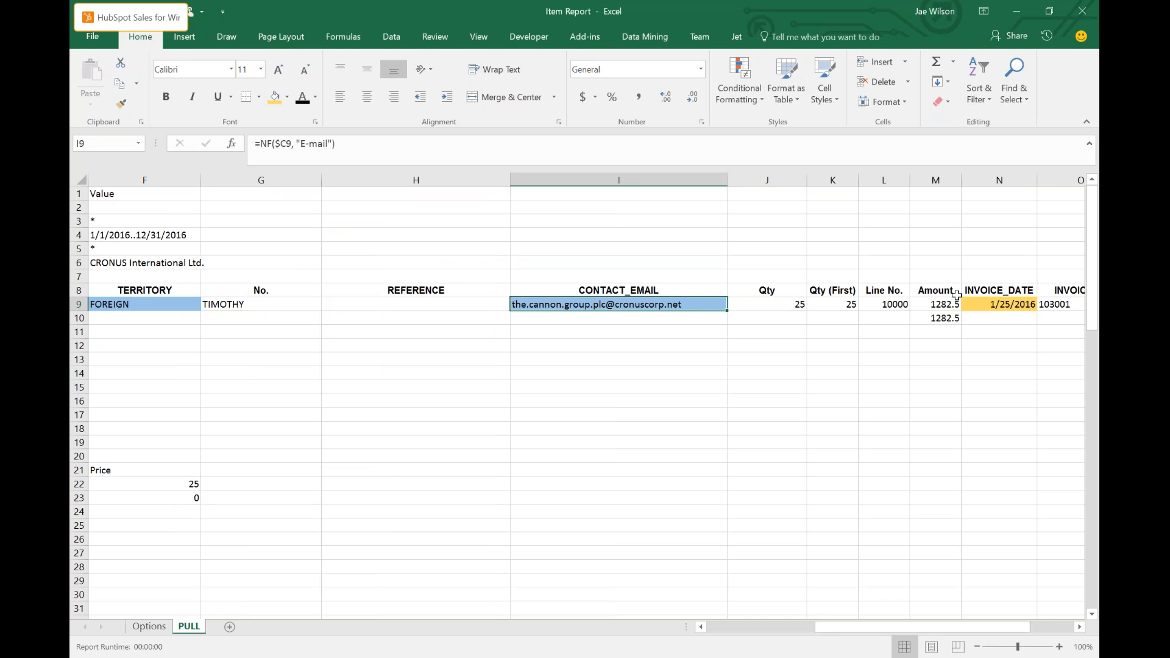
Review the row 9 formulas from the quantity cells back to the DD Customer record key in C9.
key(Right)
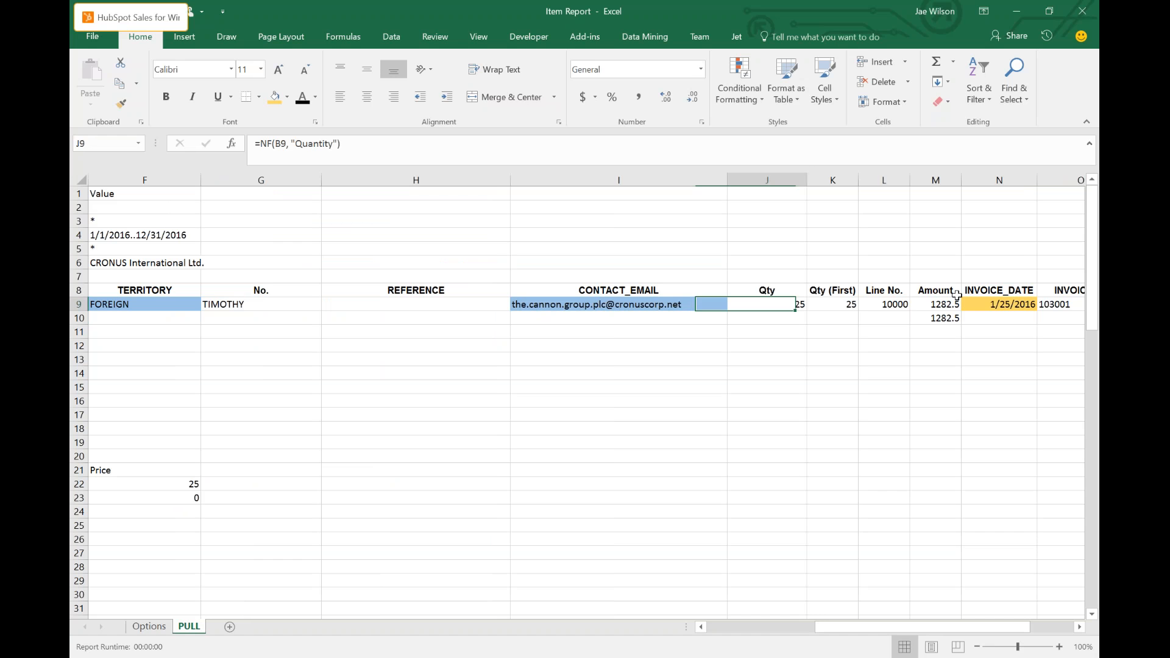
key(Right)
key(Left)
key(Left)
key(Left)
key(Left)
key(Left)
key(Left)
key(Left)
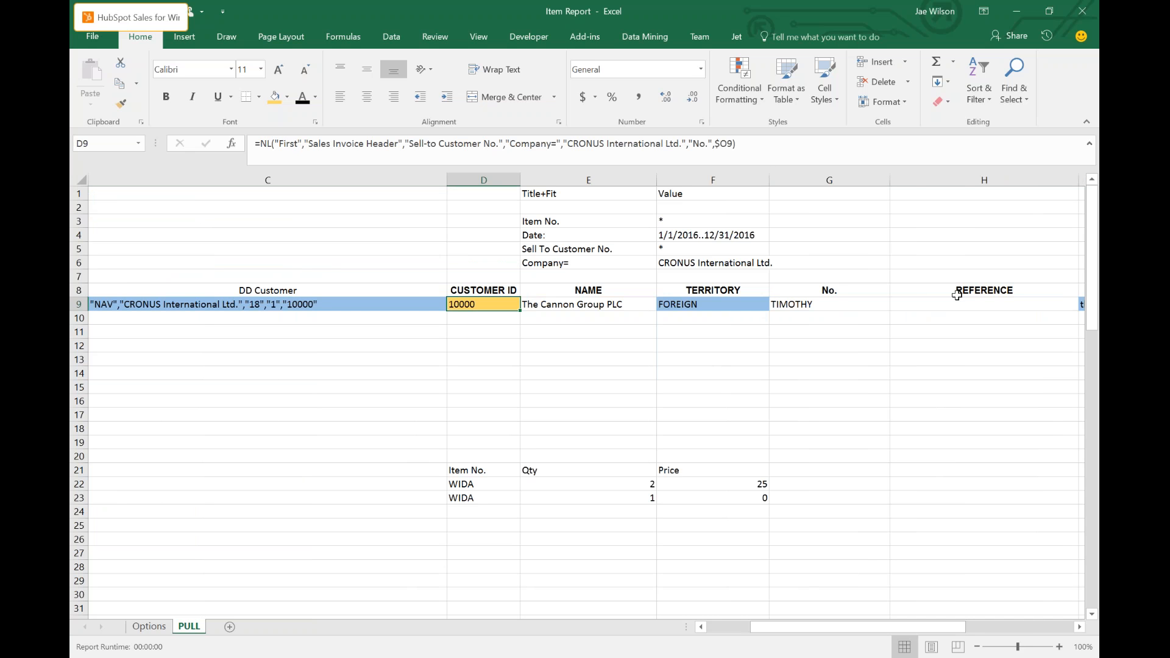
key(Left)
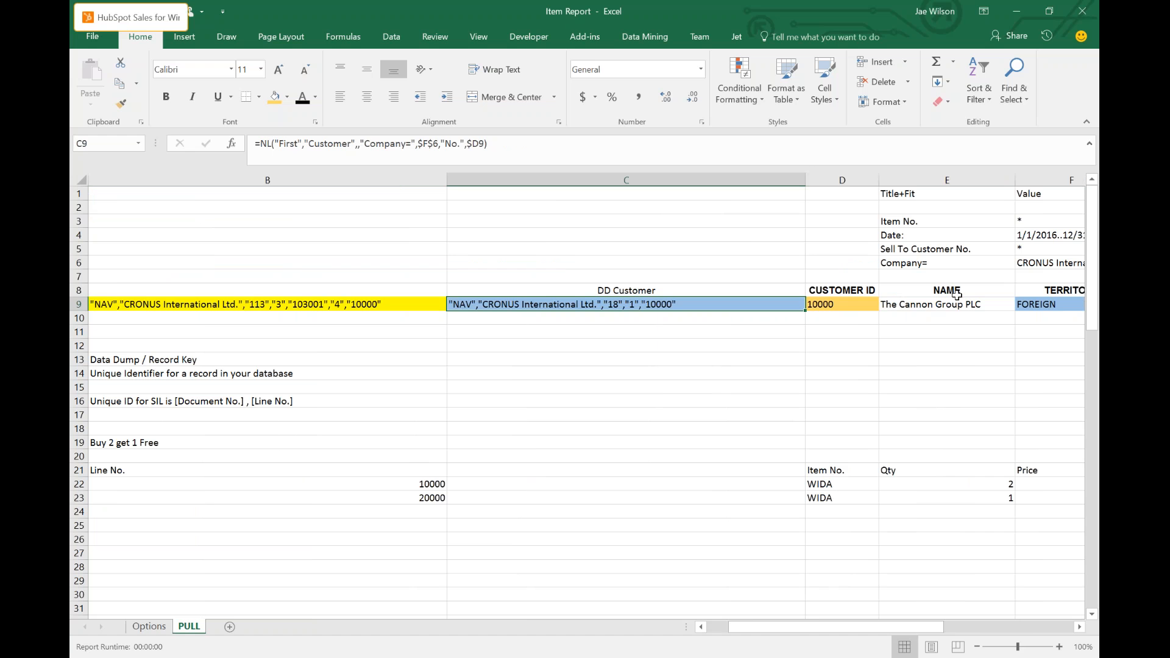
Review the row 9 formulas from CUSTOMER ID across to INVOICE_DATE.
key(Right)
key(Right)
key(Right)
key(Right)
key(Right)
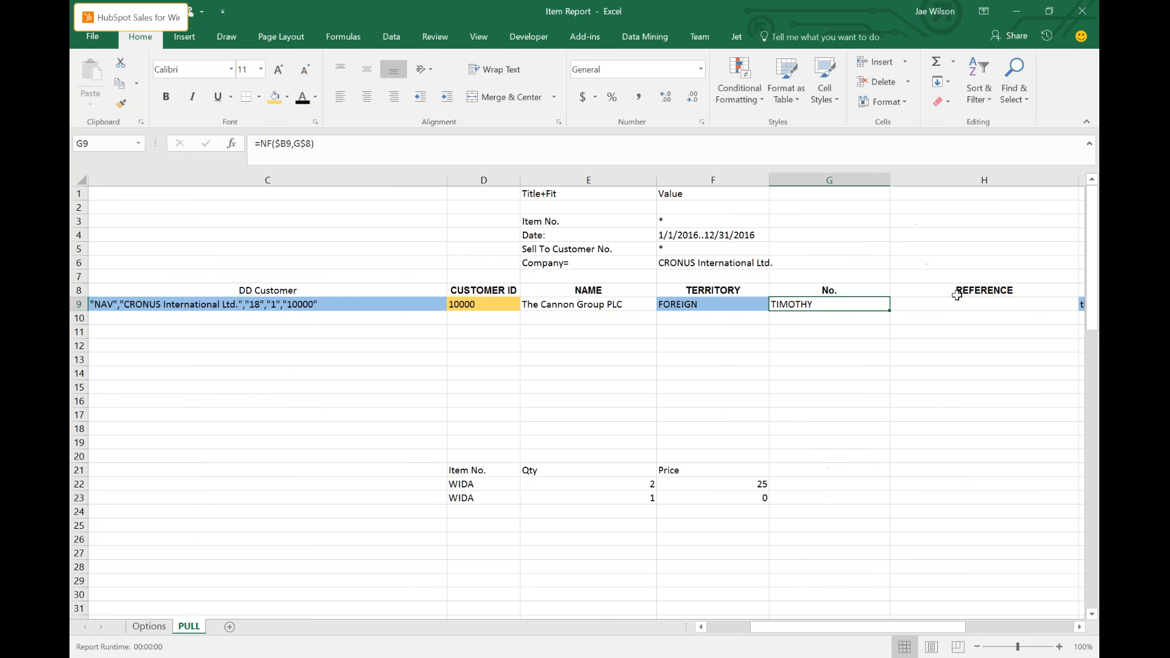
key(Right)
key(Right)
key(Right)
key(Right)
key(Right)
key(Right)
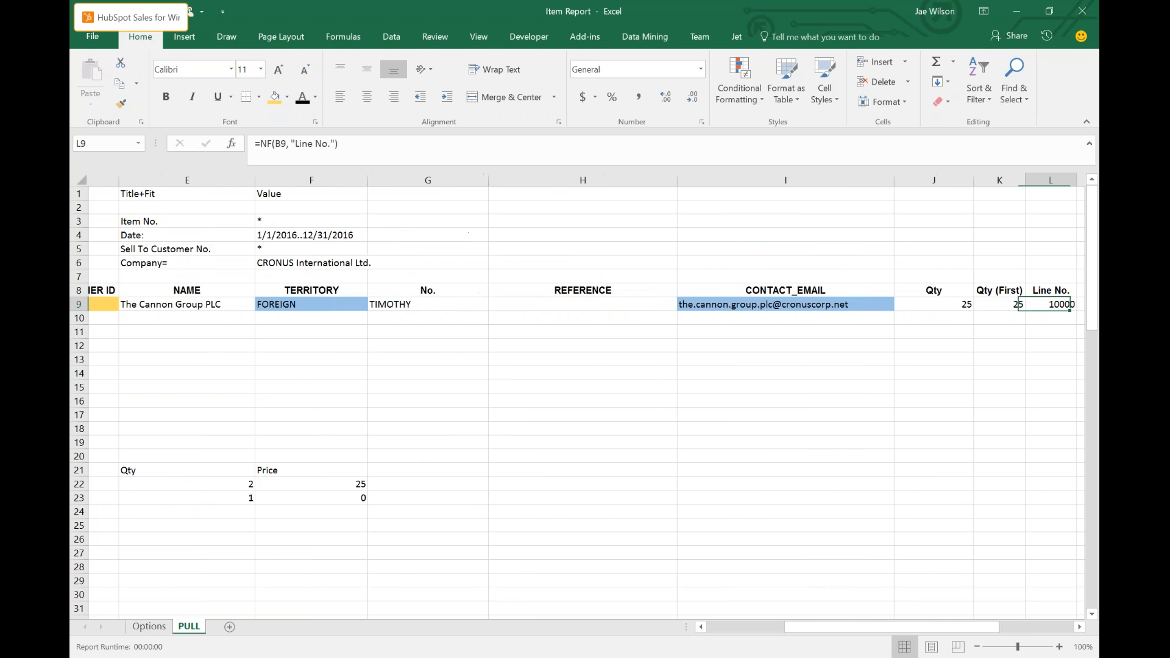
key(Right)
key(Left)
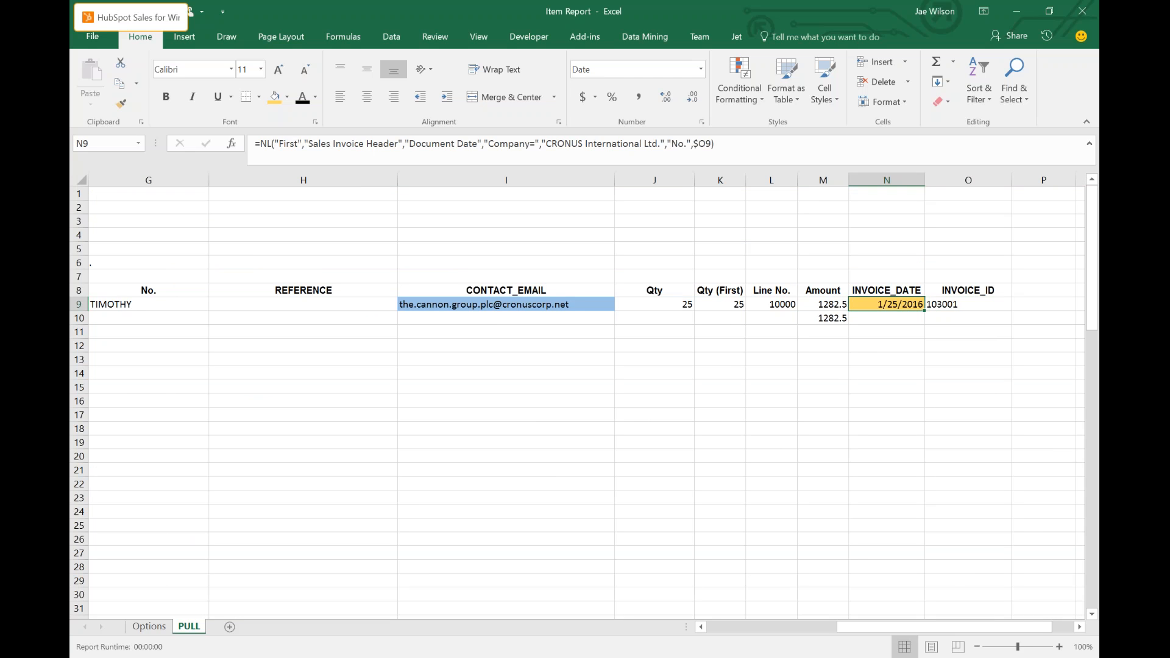
Inspect the range of the SUM formula in the Amount total cell M10.
key(Left)
key(Down)
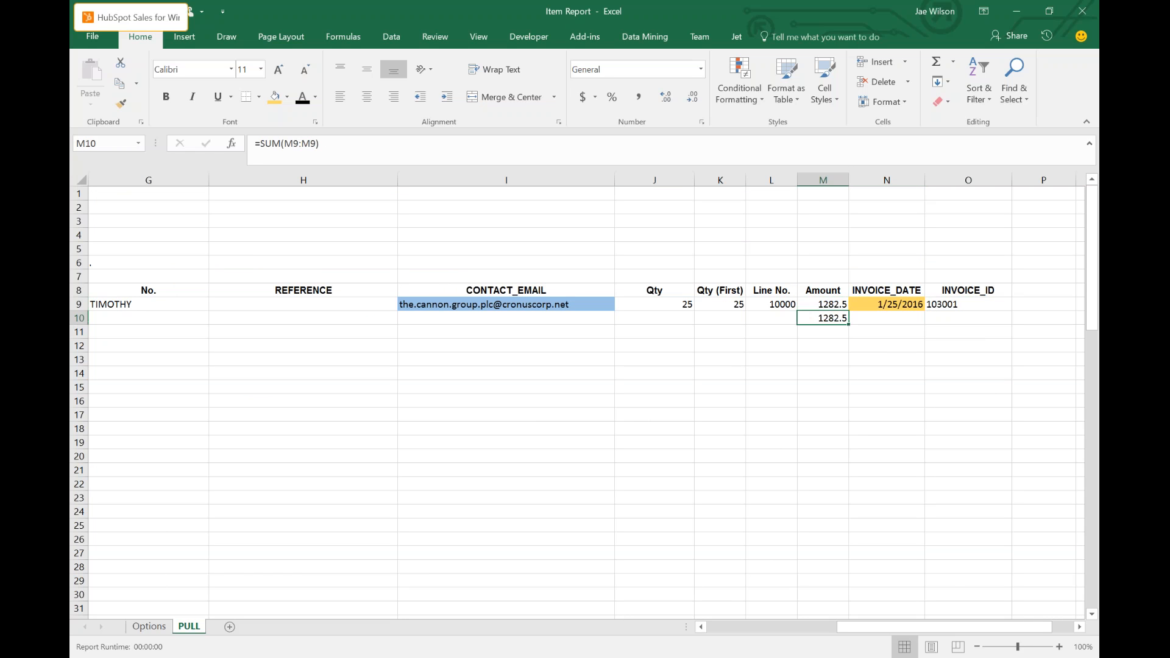
key(F2)
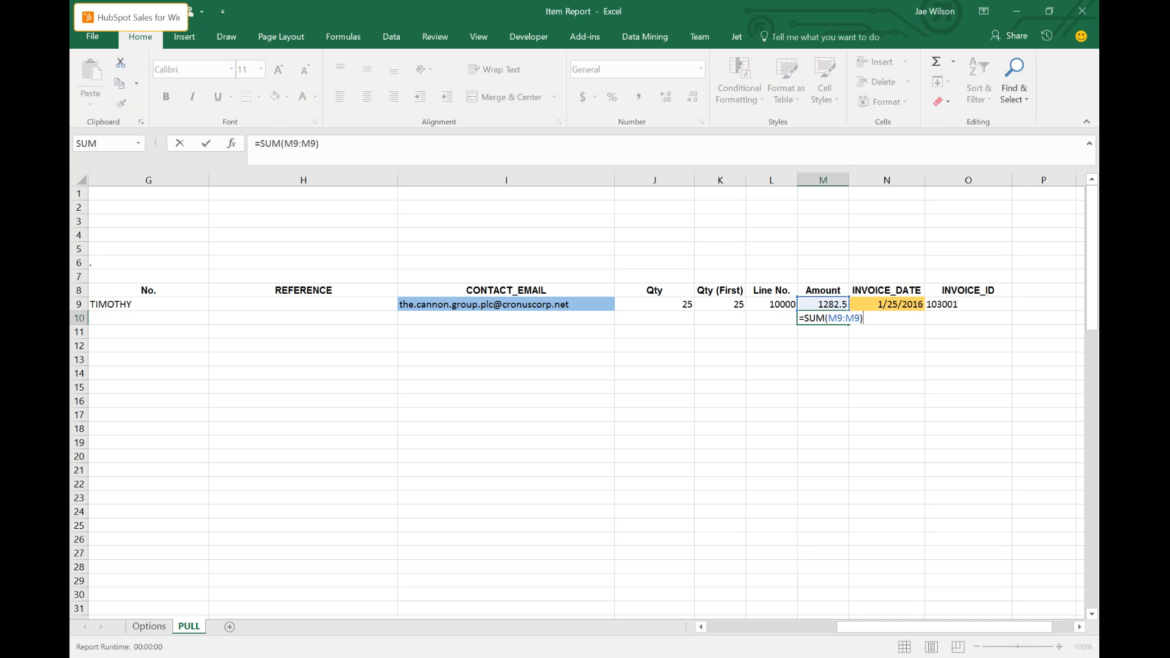
key(ctrl+Return)
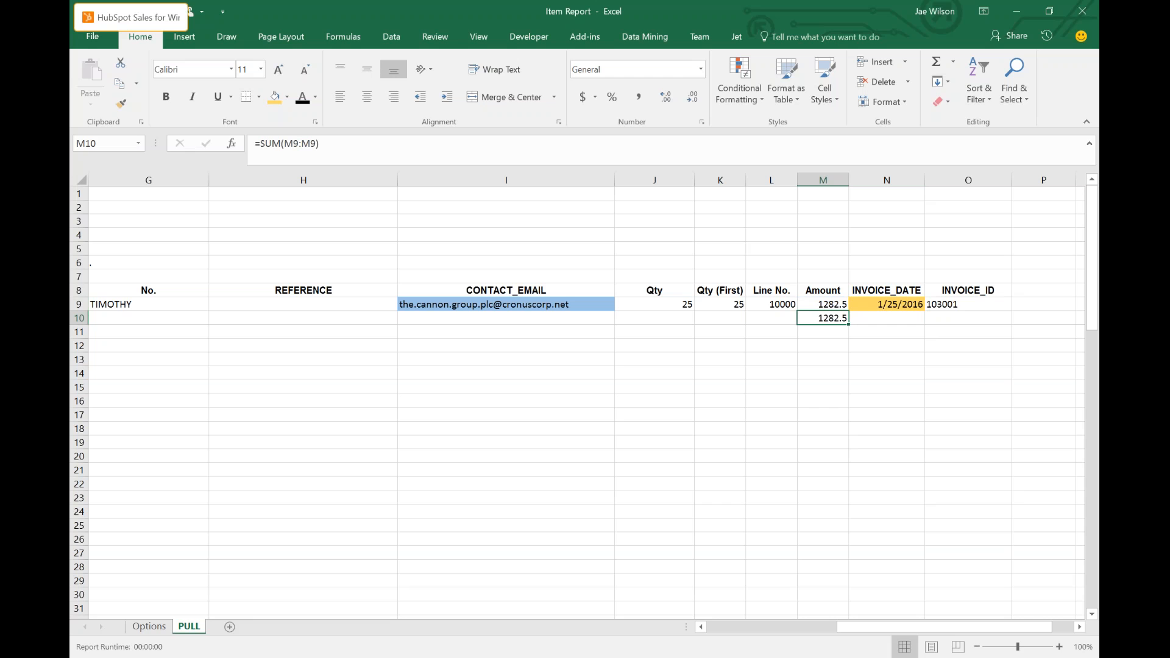
Delete the SUM formula from the Amount total cell M10.
key(ctrl+c)
key(Escape)
key(Delete)
click(771, 318)
key(Right)
key(Right)
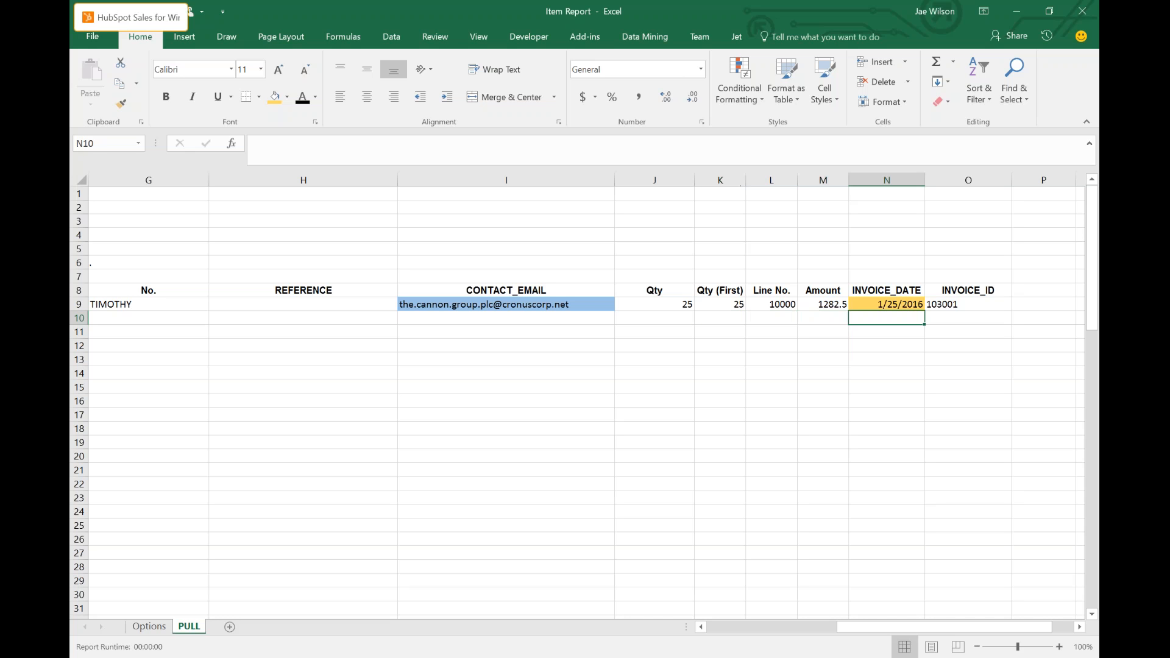
Fill the empty cells B10:O10 beneath the data row with light green.
click(968, 317)
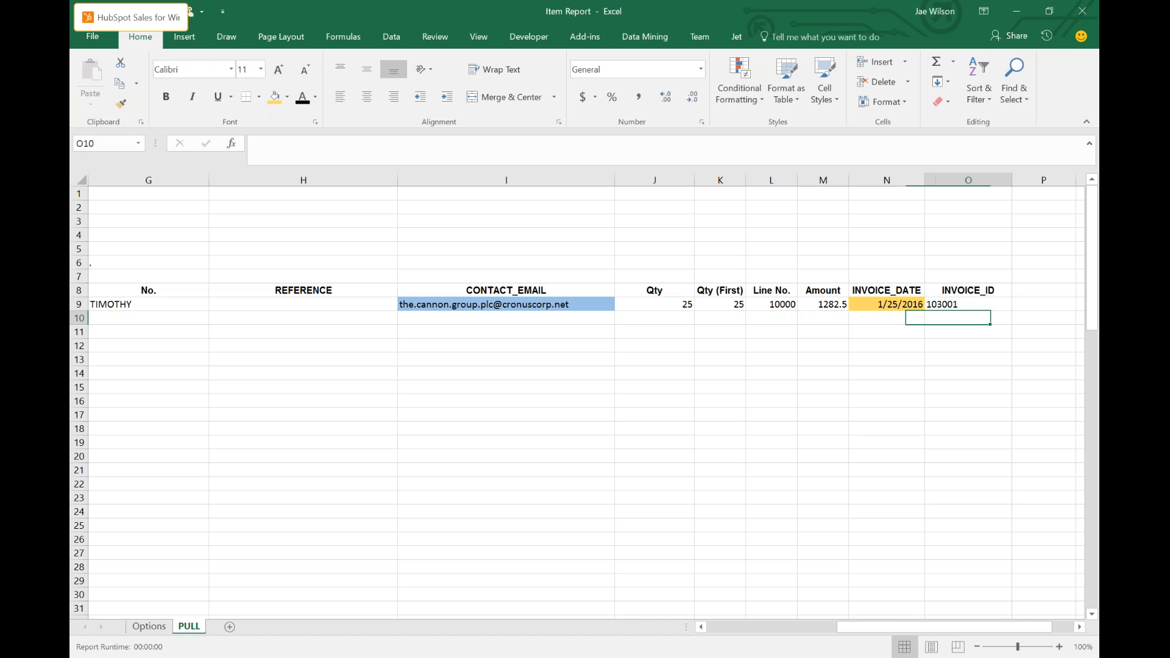
drag(968, 317, 79, 320)
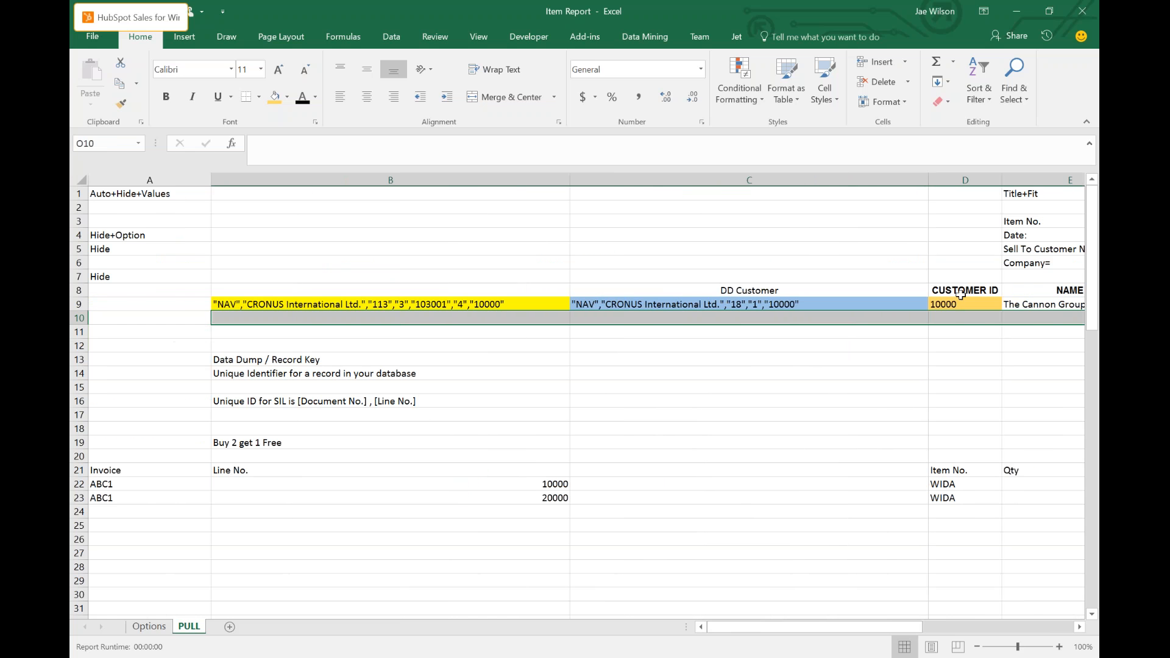
click(287, 96)
click(372, 150)
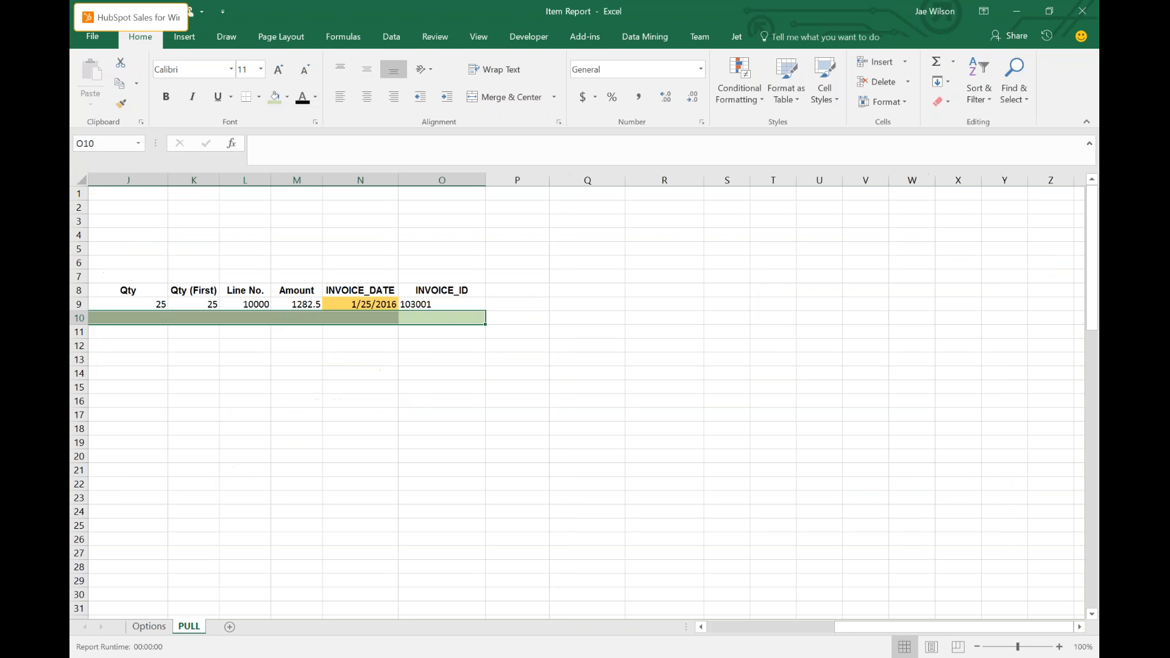
Label cell B10 as "Anchor Row - row beneath the replicated region".
key(Down)
key(Left)
key(Left)
key(Left)
key(Left)
key(Left)
key(Left)
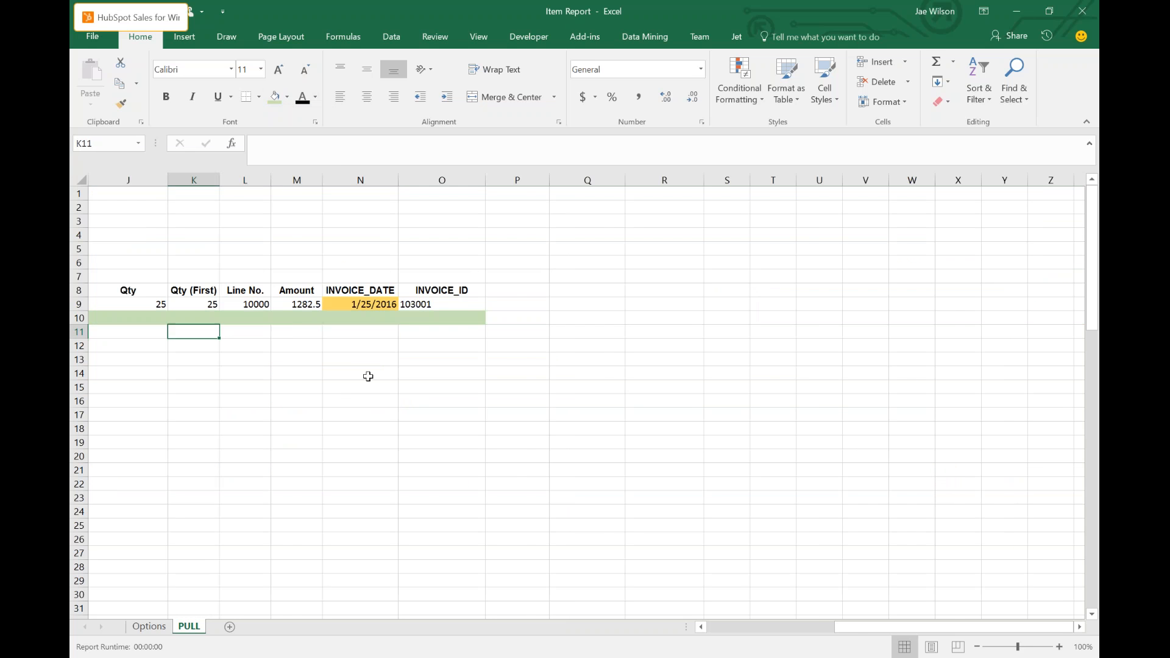
key(Left)
key(Left)
key(Left)
key(Left)
key(Left)
key(Left)
key(Left)
key(Up)
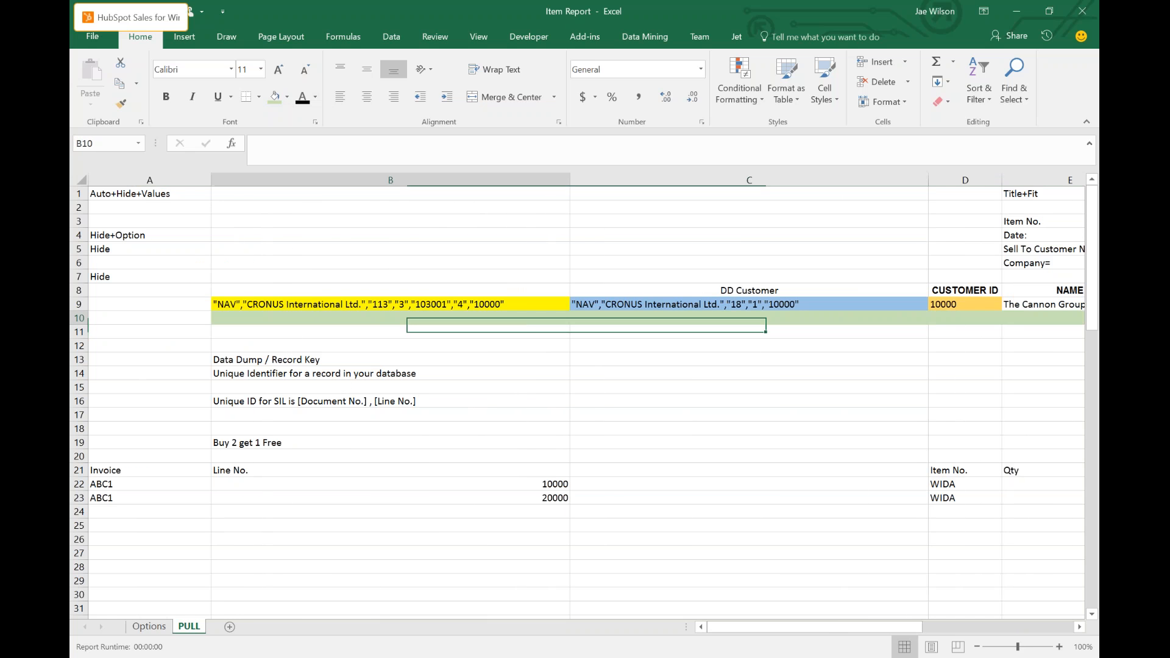
text(Anchor Row - row beneath)
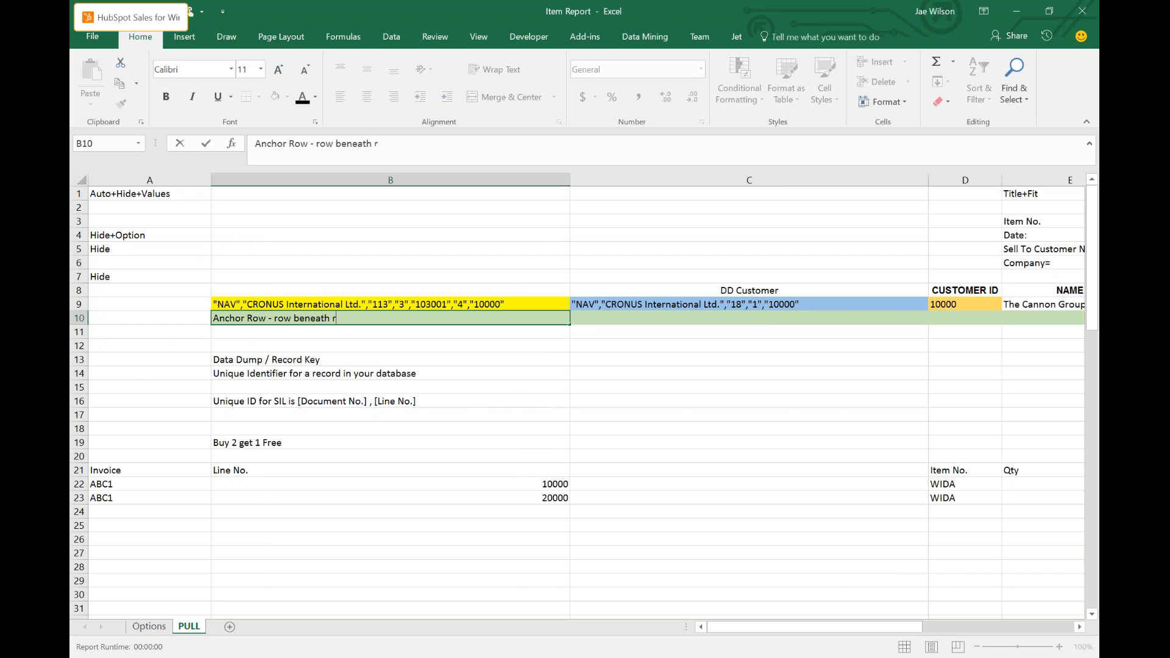
text( the replicated region)
key(Return)
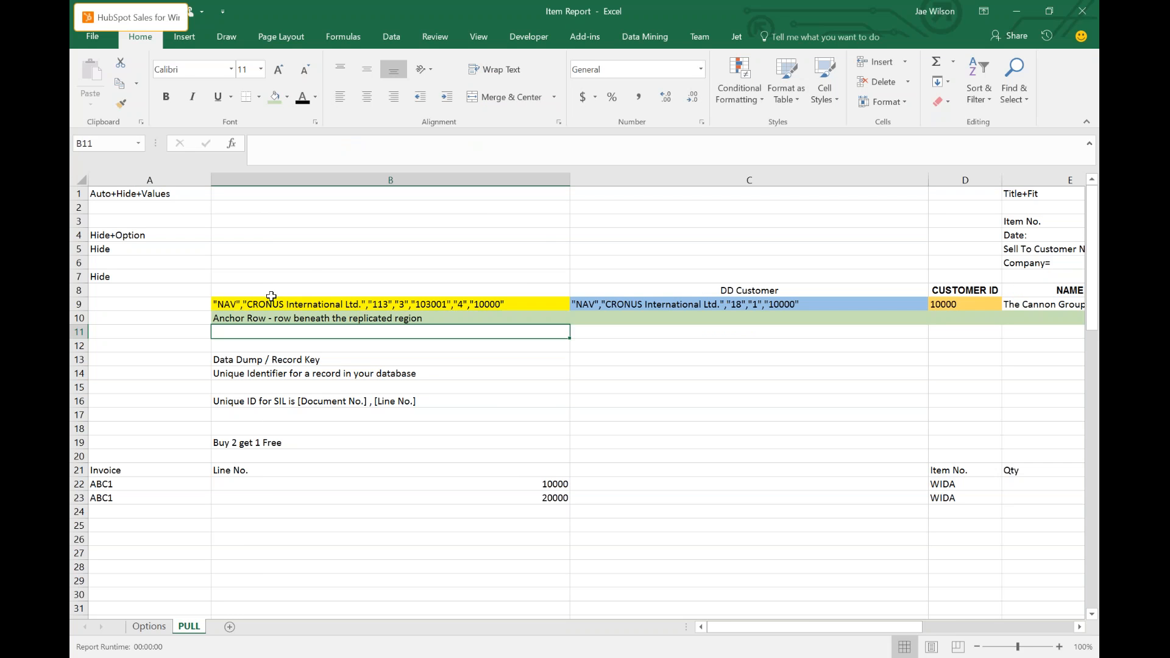
Examine the "Rows" argument of the Sales Invoice Line NL formula in B9.
click(271, 303)
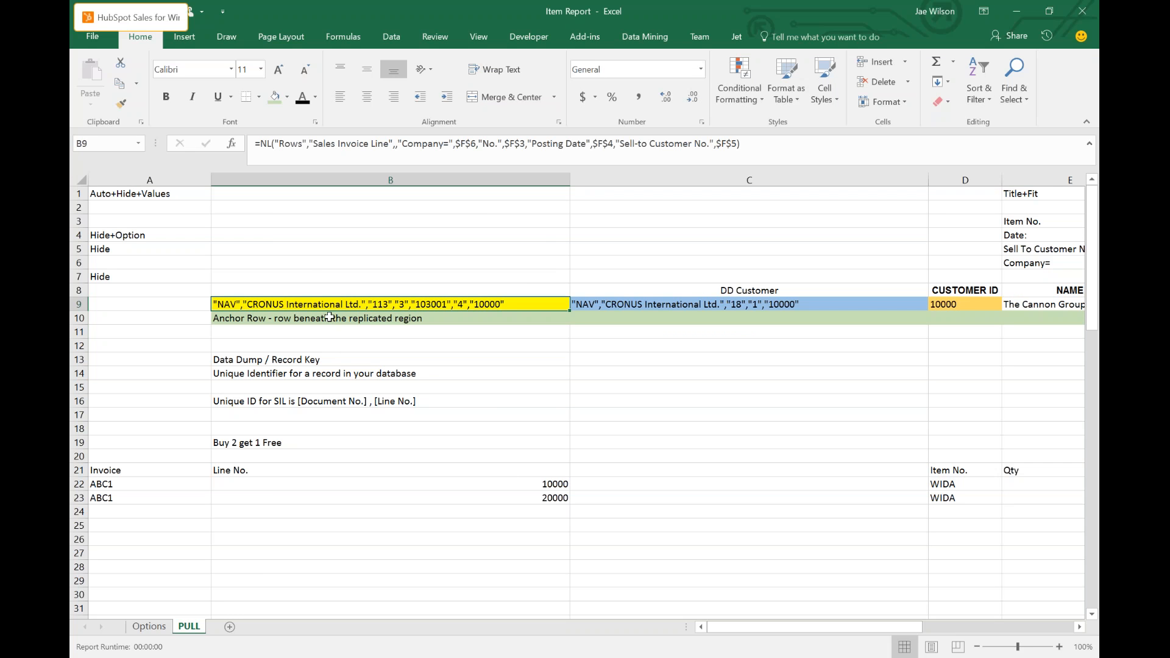
double_click(291, 149)
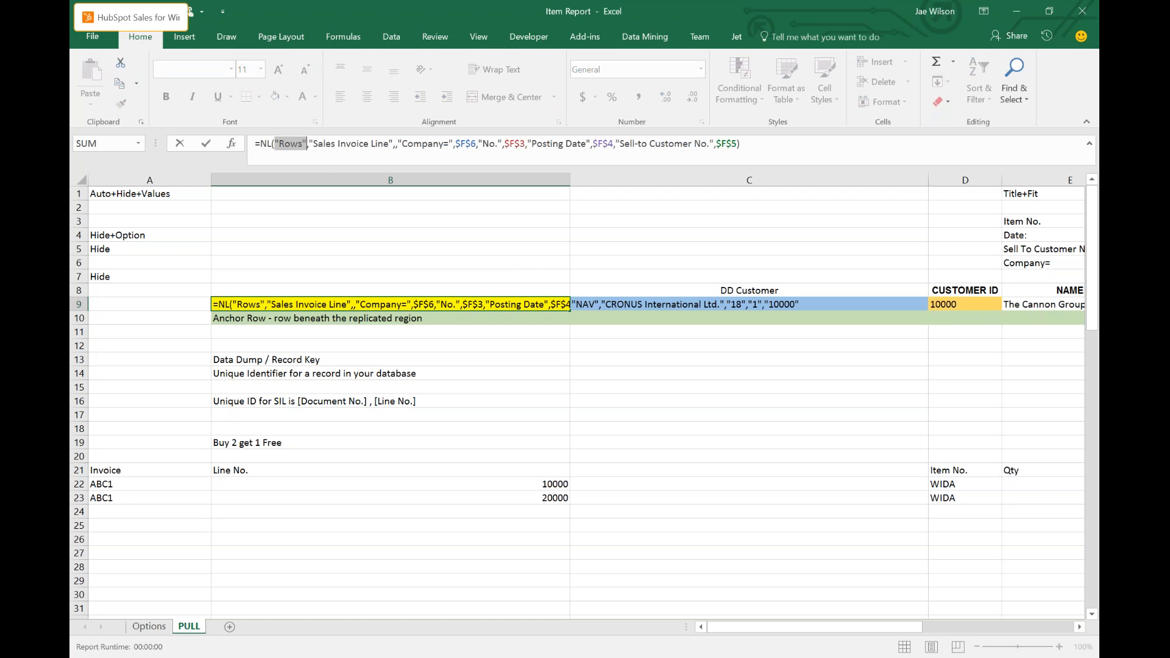
key(Escape)
Enter =SUM(J9:J10) in J11 to total the Qty column including the anchor row.
click(1042, 304)
key(Right)
key(Right)
key(Right)
key(Right)
key(Right)
key(Down)
key(Down)
text(=sum()
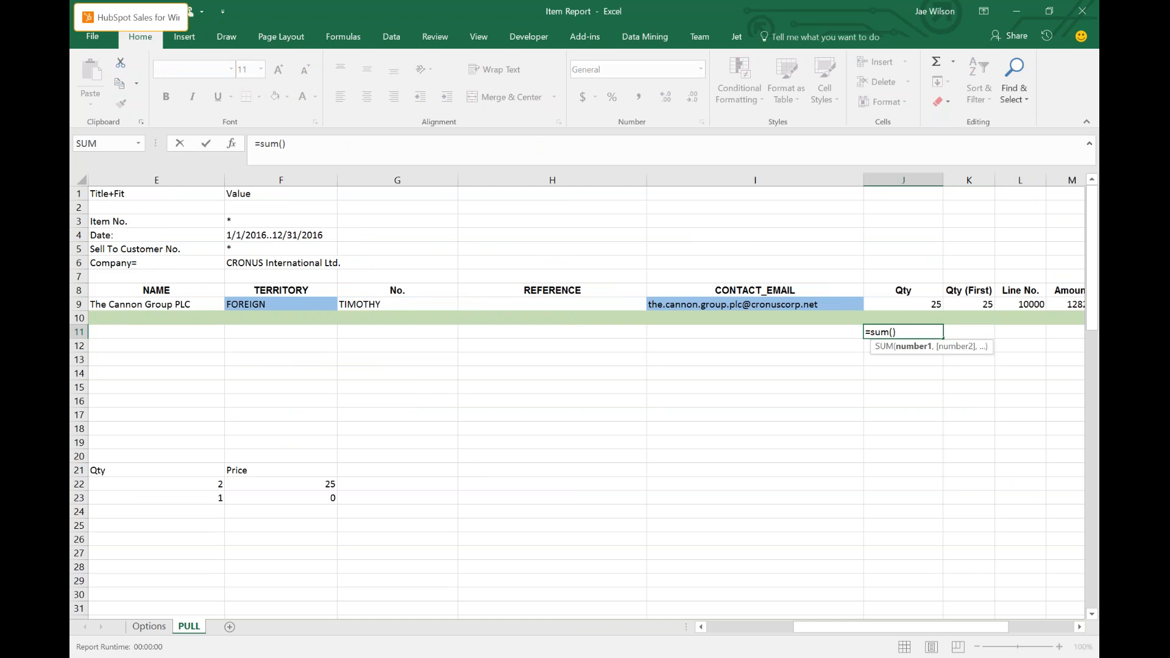
key(Up)
key(Up)
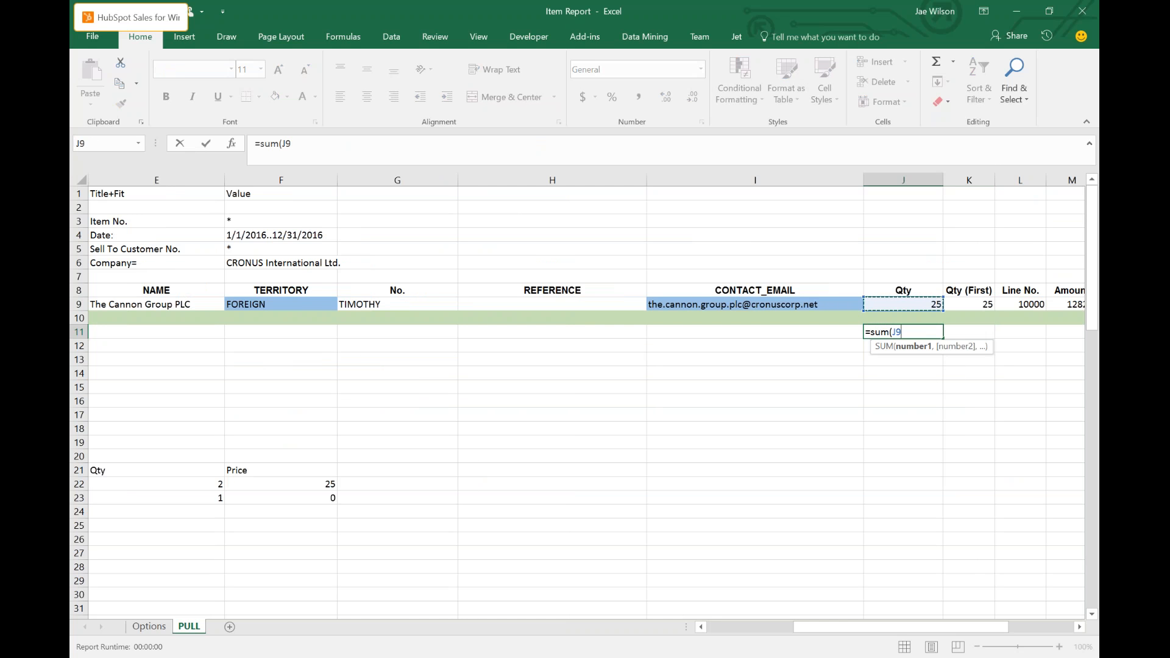
key(shift+Down)
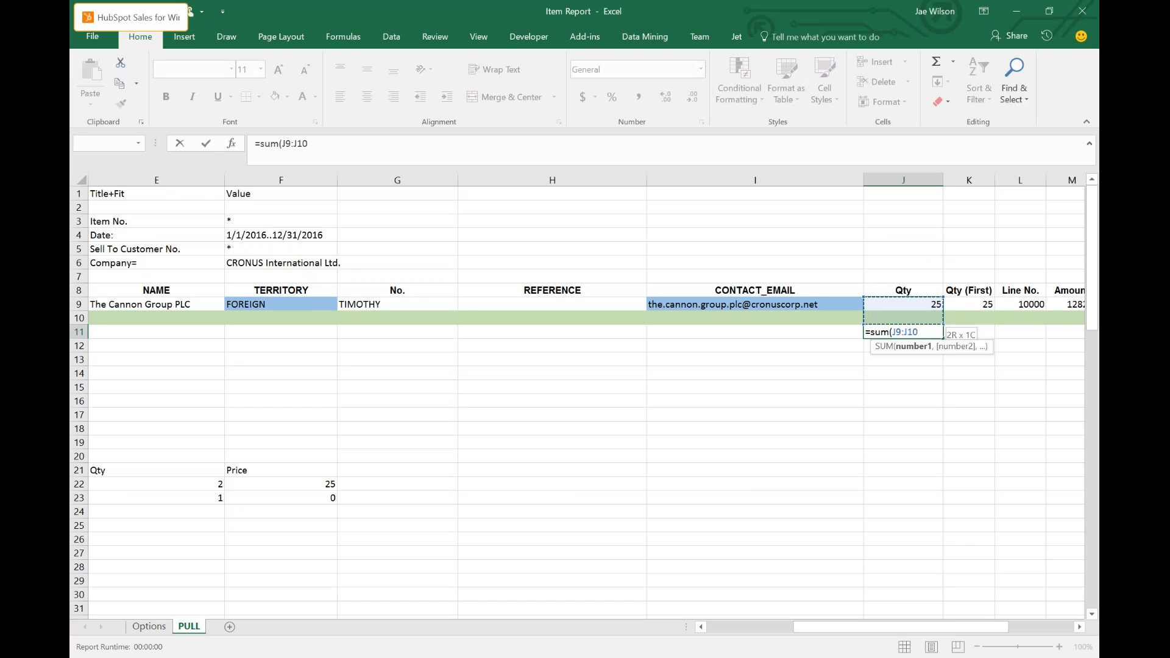
key(Return)
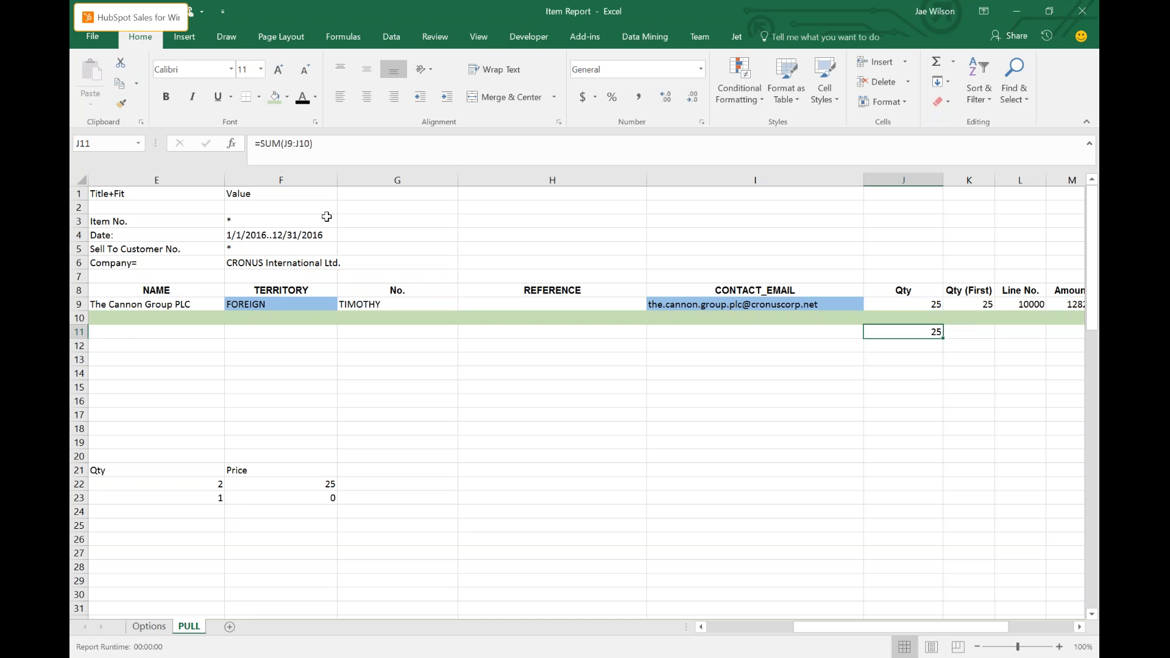
Examine the replicated row 9 together with anchor row 10, back to the first column.
drag(79, 304, 80, 313)
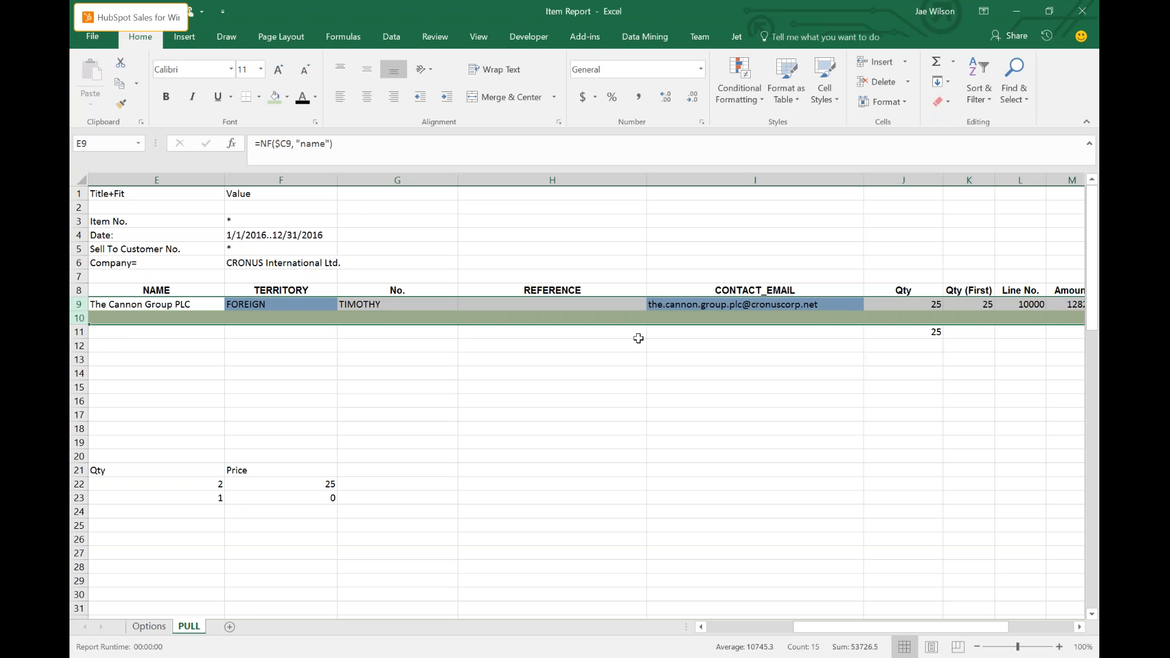
click(919, 332)
key(Left)
key(Left)
key(Left)
key(Left)
key(Left)
key(Left)
key(Left)
key(Left)
key(Left)
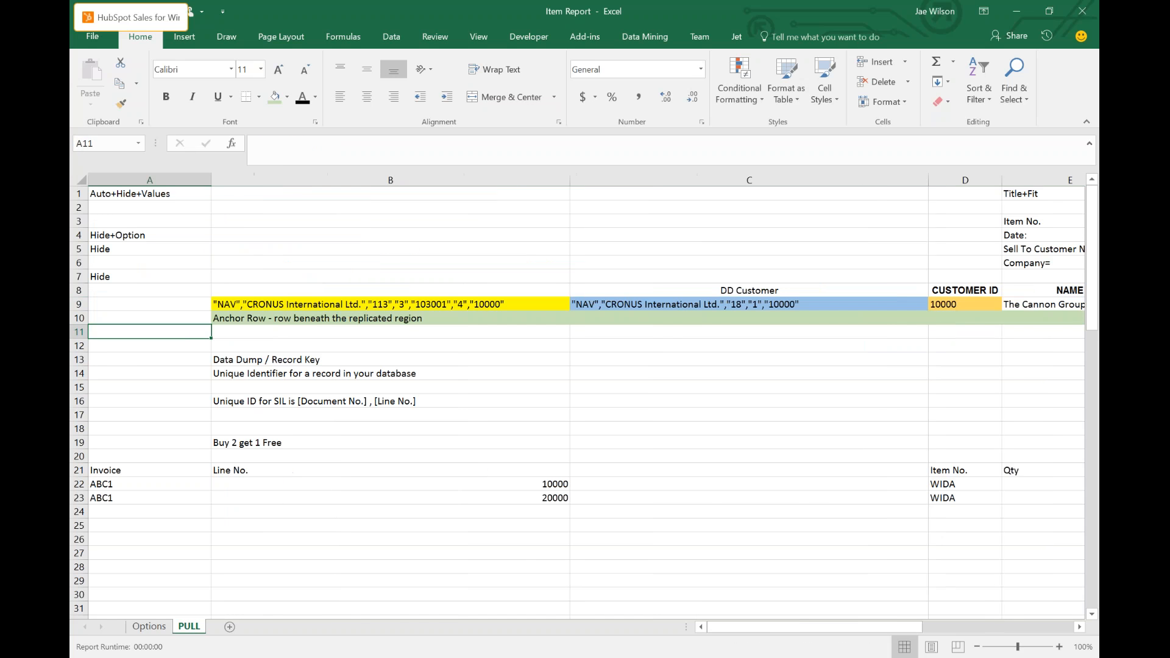
Enter =SUM(J9:J10) in J7, above the Qty header.
key(Right)
key(Right)
key(Right)
key(Right)
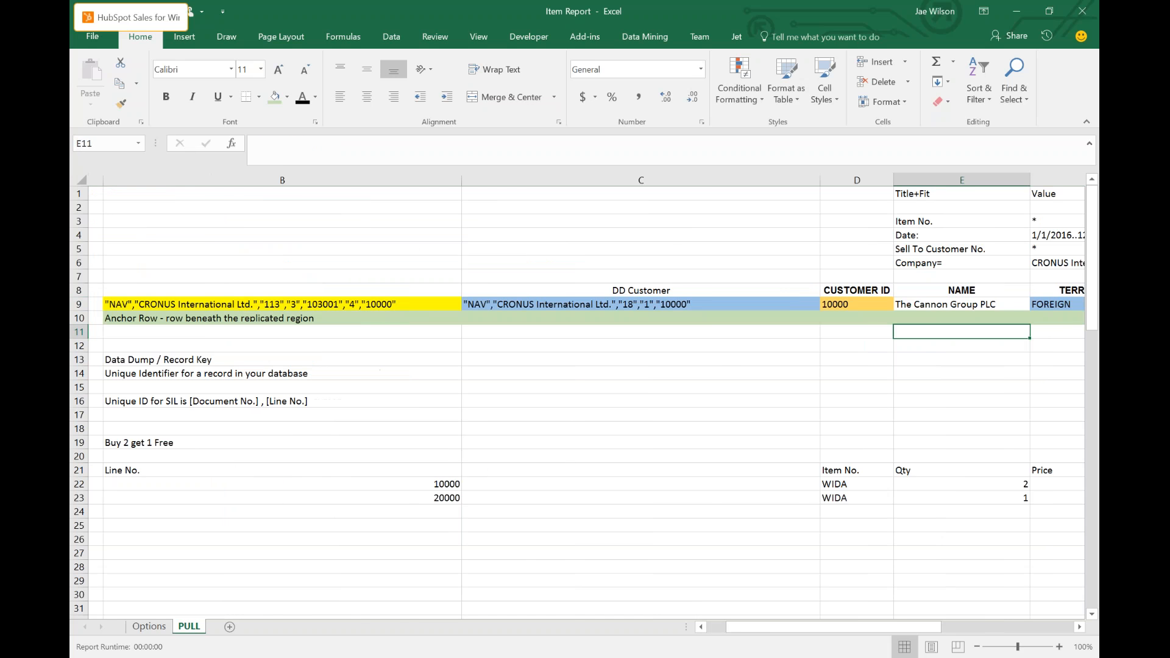
key(Right)
key(Right)
key(Right)
key(Right)
key(Right)
key(Up)
key(Up)
key(Up)
key(Up)
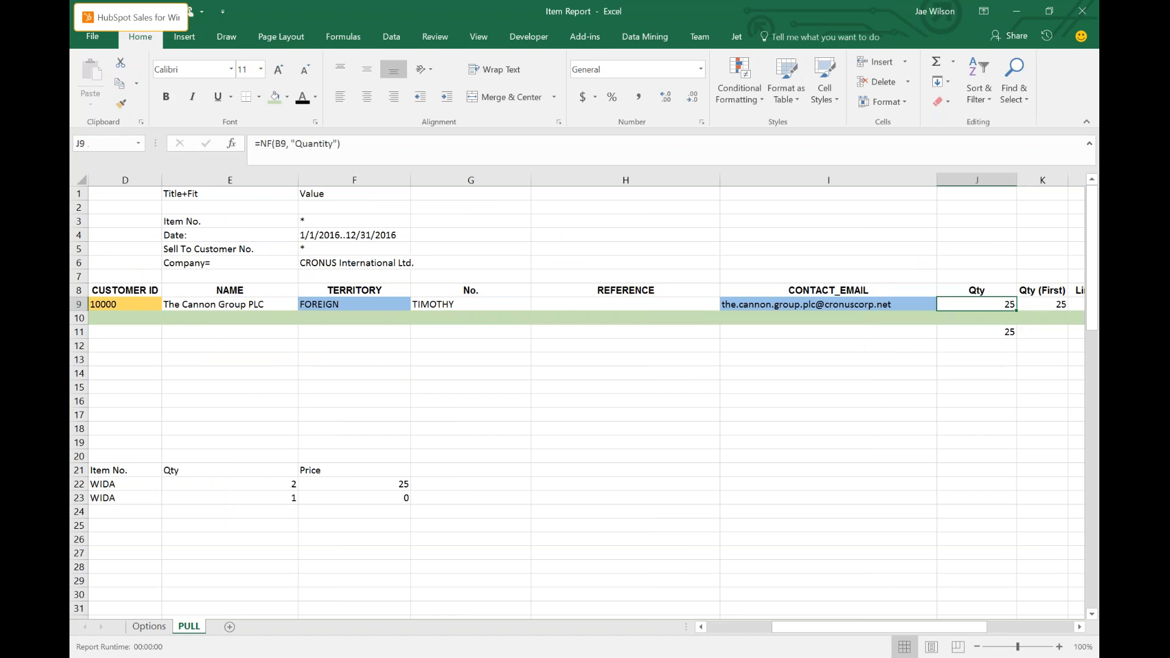
key(F2)
text(=sum()
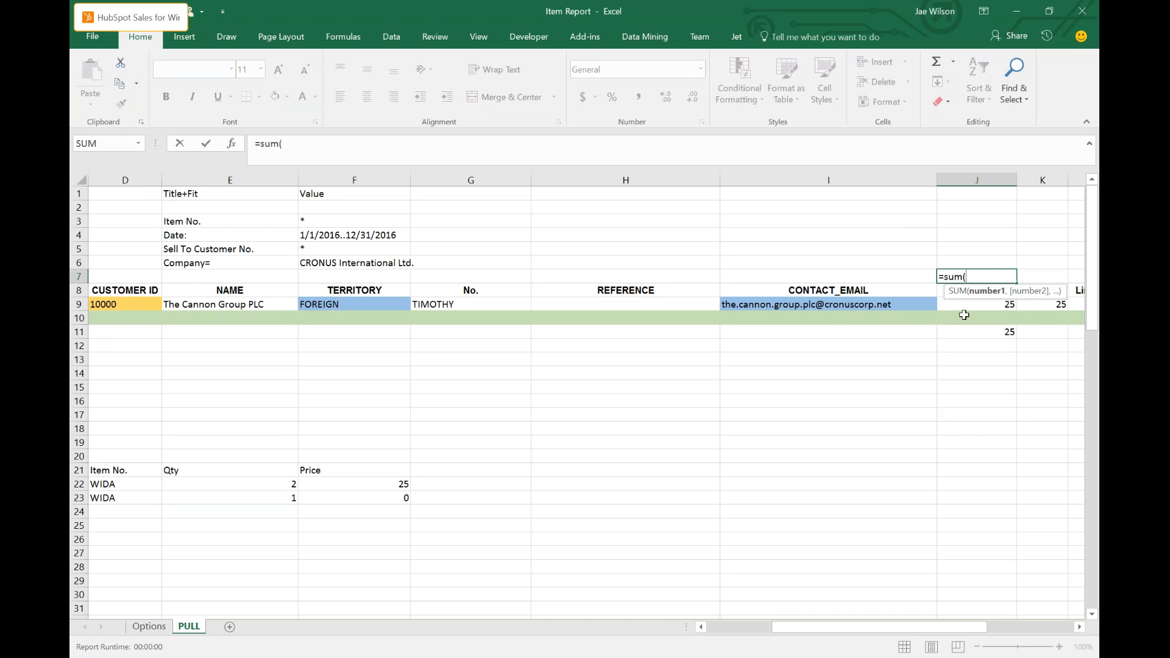
drag(969, 309, 971, 320)
key(ctrl+Return)
Copy the Qty total from J7 to K7 above Qty (First) and M7 above Amount.
scroll(972, 320, right, 3)
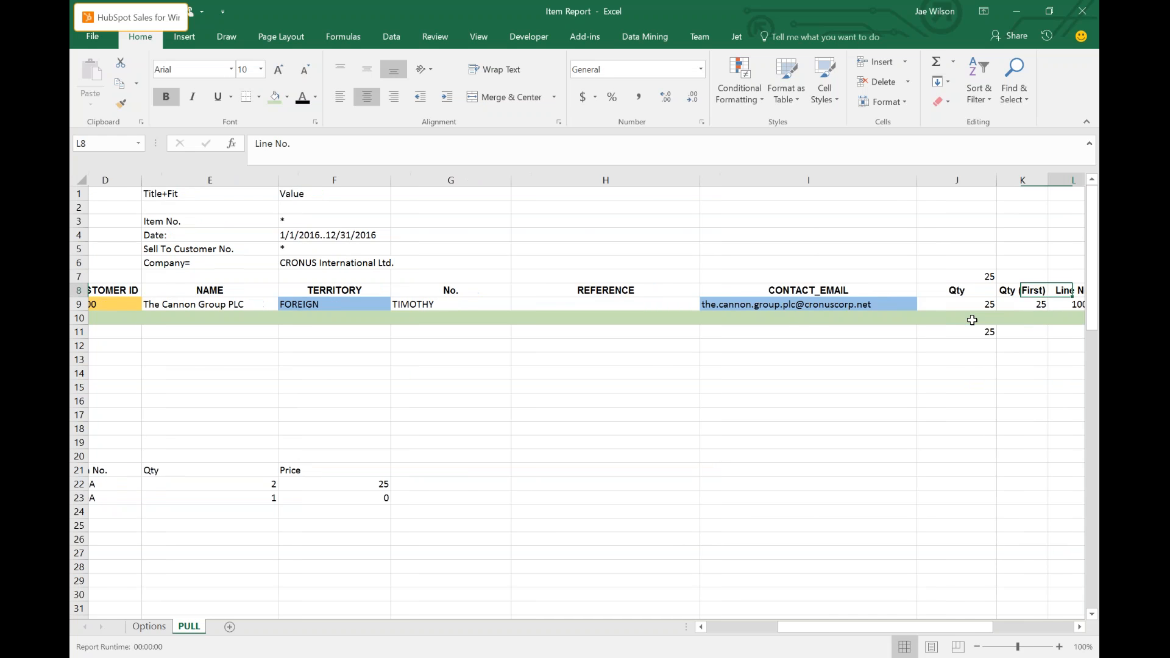
key(ctrl+c)
key(Right)
key(ctrl+v)
key(Right)
key(Right)
key(ctrl+v)
key(Escape)
click(810, 231)
key(Right)
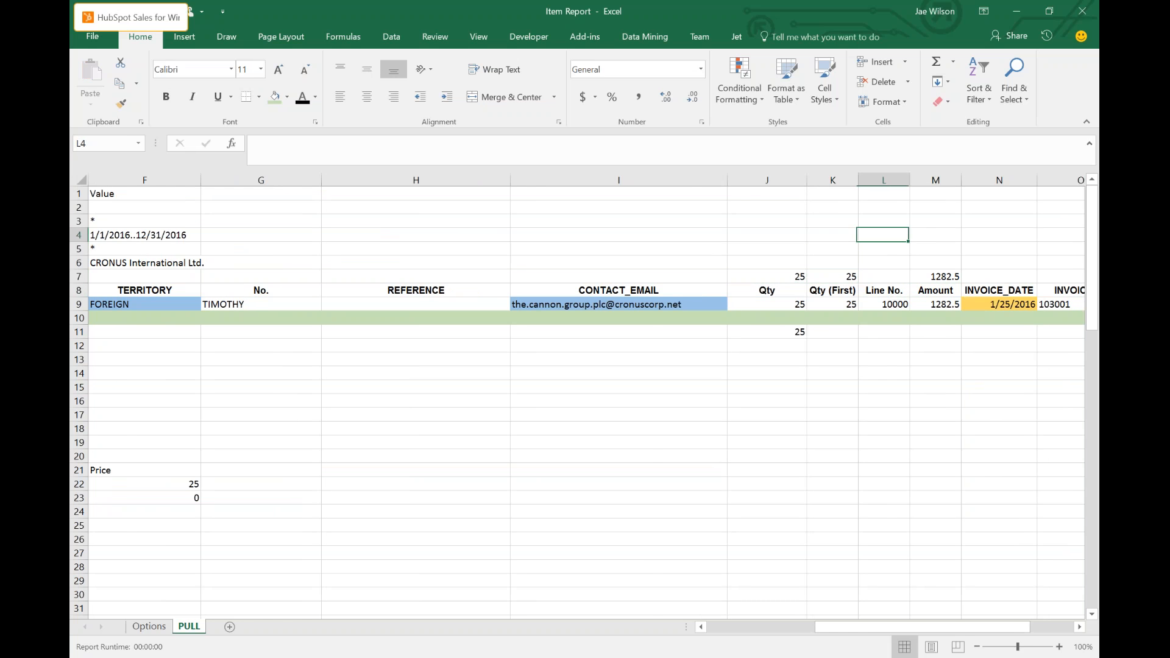
Change the "No." filter in the DD Customer formula in C9 to "@@"&$D9.
key(Right)
key(Right)
key(Right)
key(Right)
key(Right)
click(386, 303)
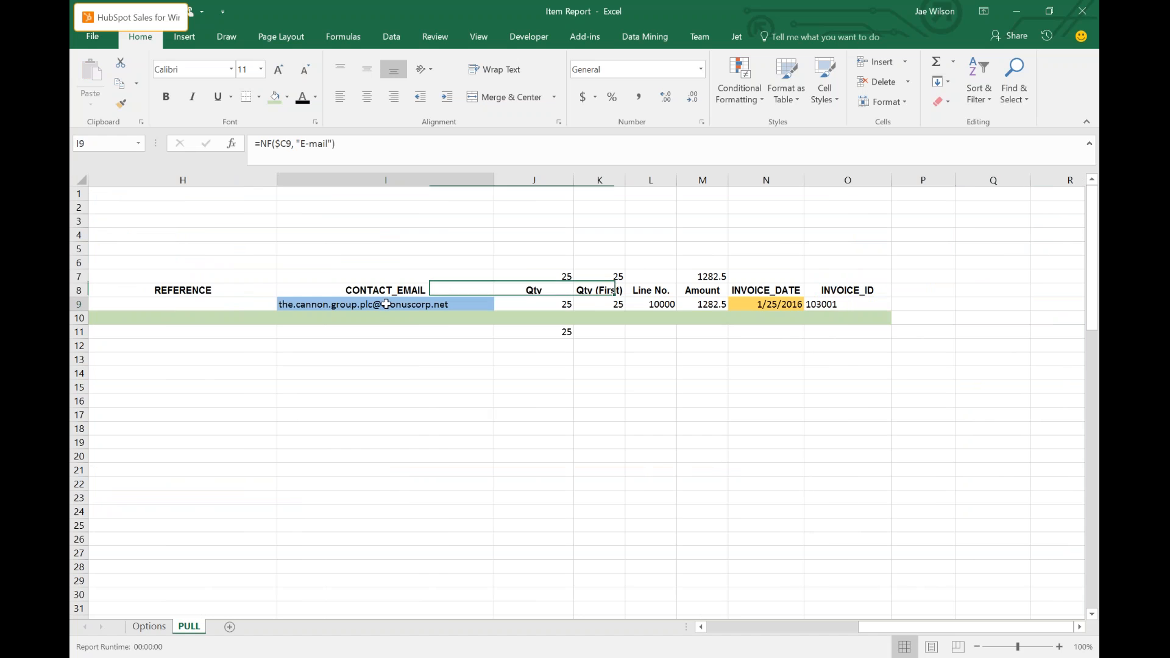
key(Left)
key(Left)
key(Left)
key(Left)
key(Left)
key(Left)
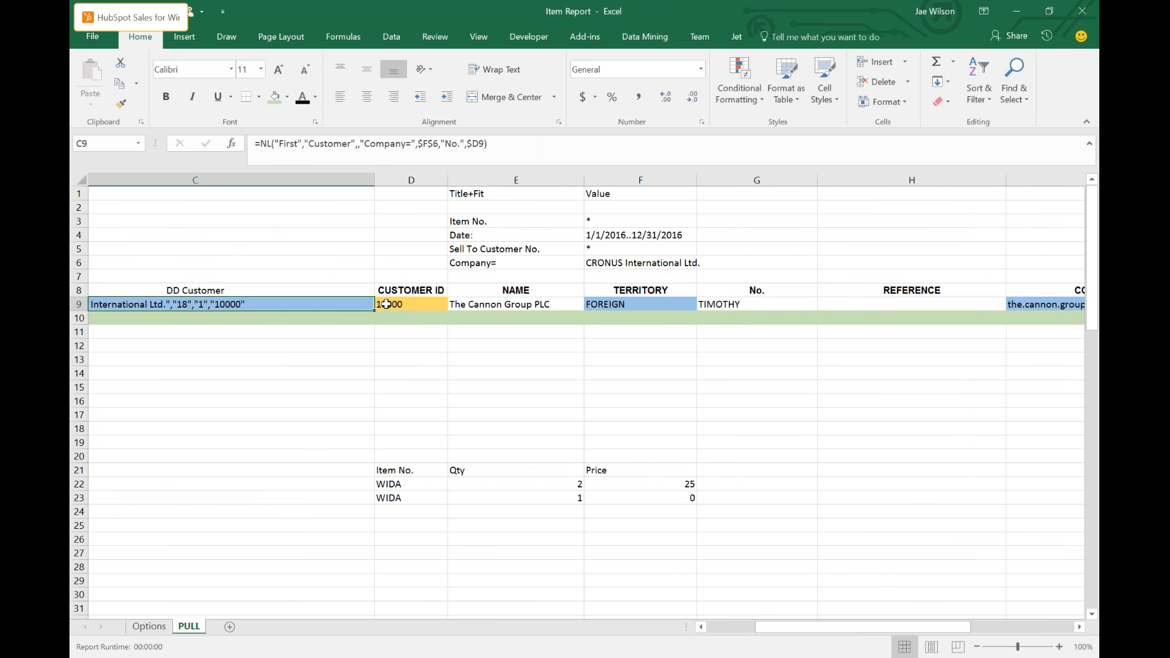
key(Left)
key(Right)
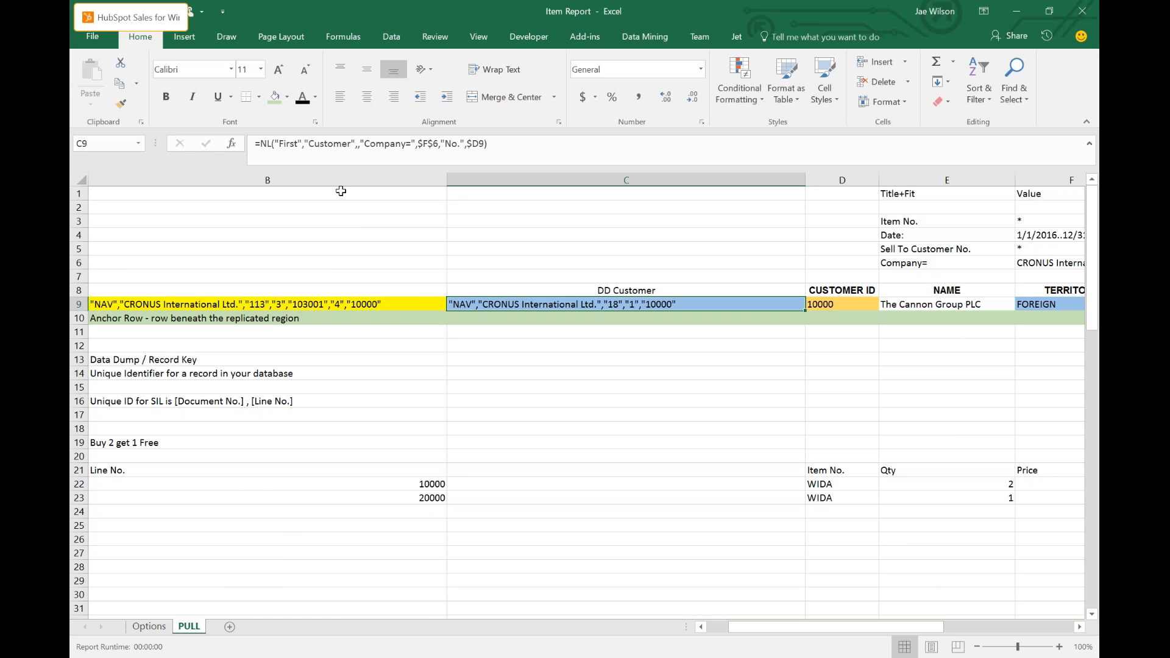
click(466, 144)
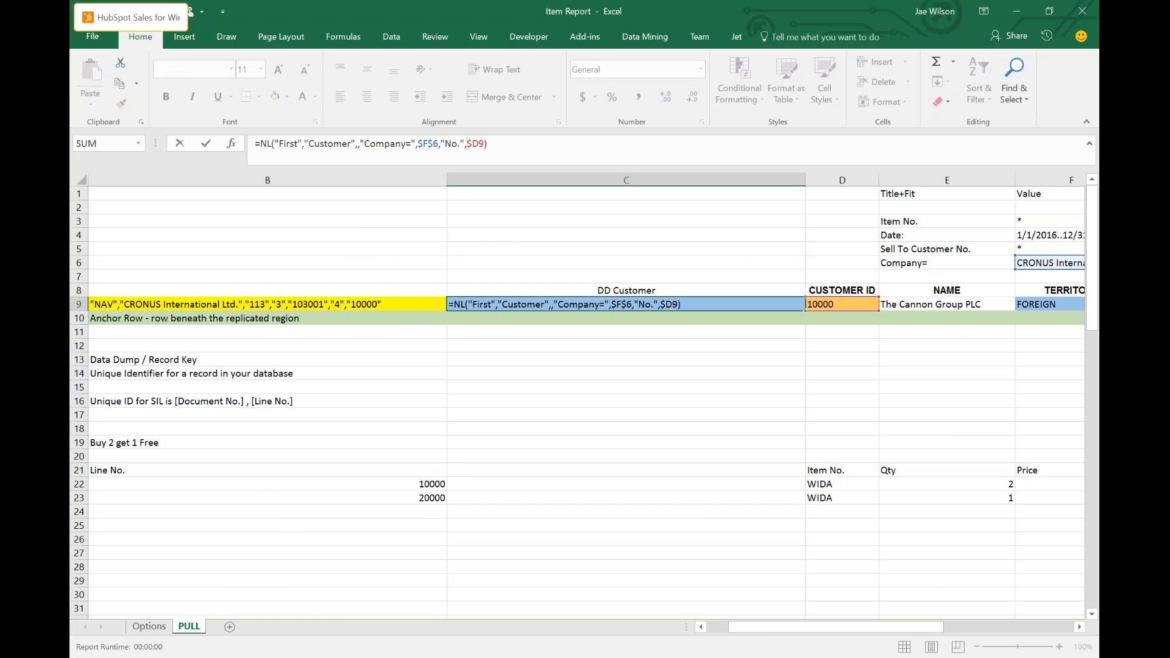
text("@@"&)
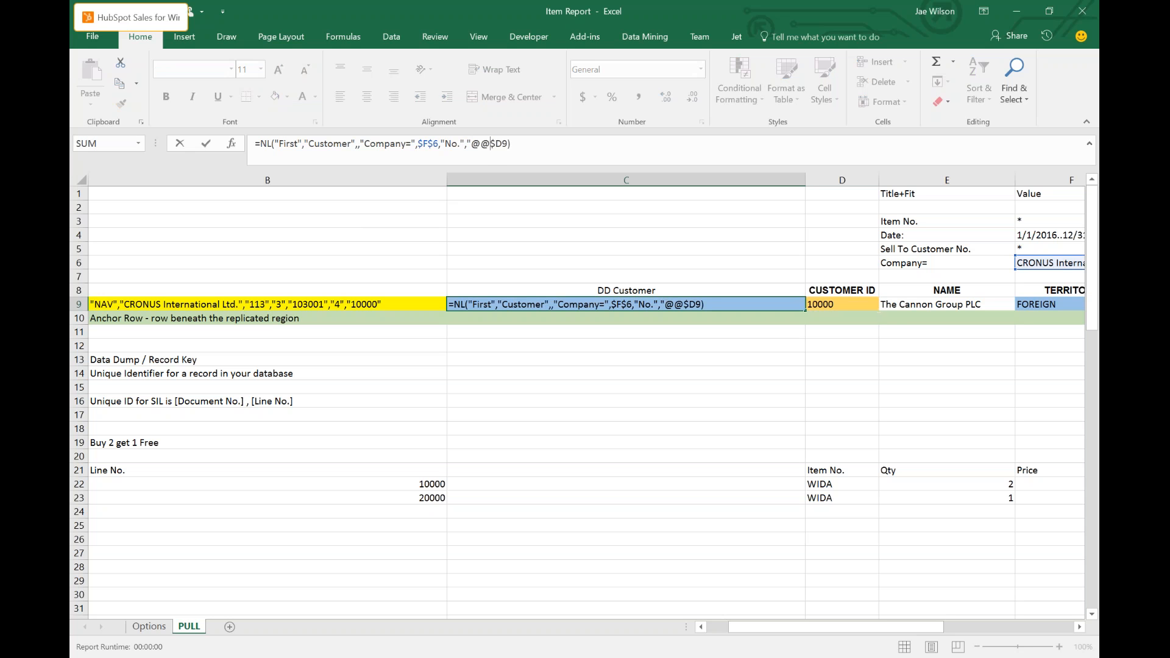
key(ctrl+Return)
Change the "No." filter in the REFERENCE formula in H9 to "@@"&$G9.
key(shift+Right)
key(Right)
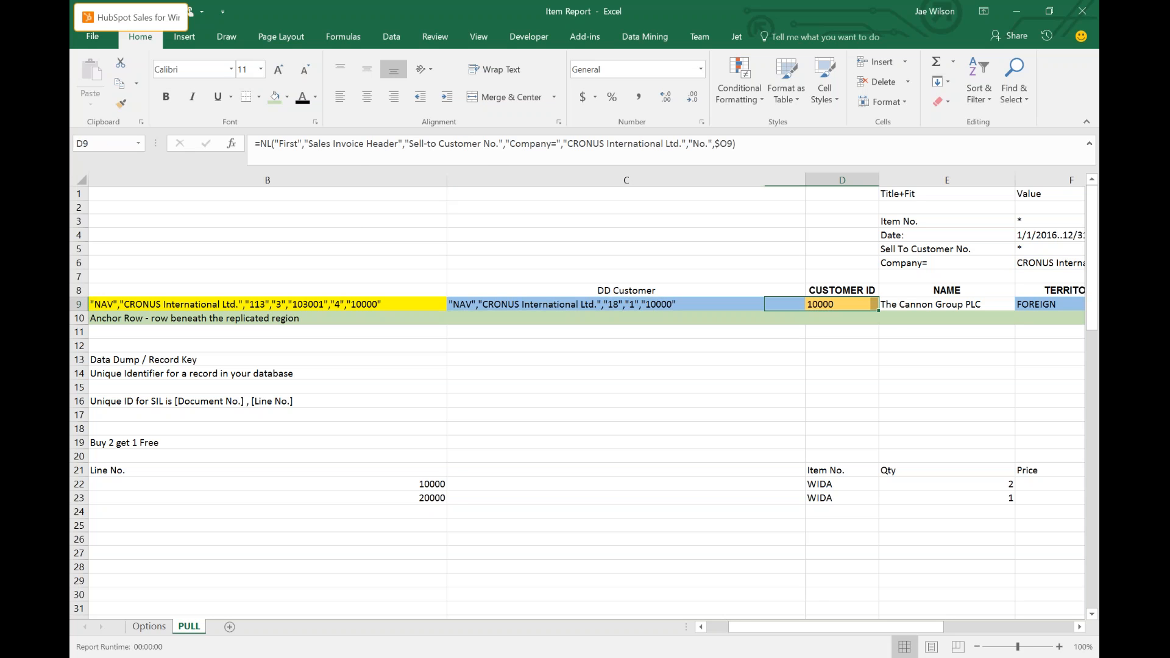
key(Right)
key(Right)
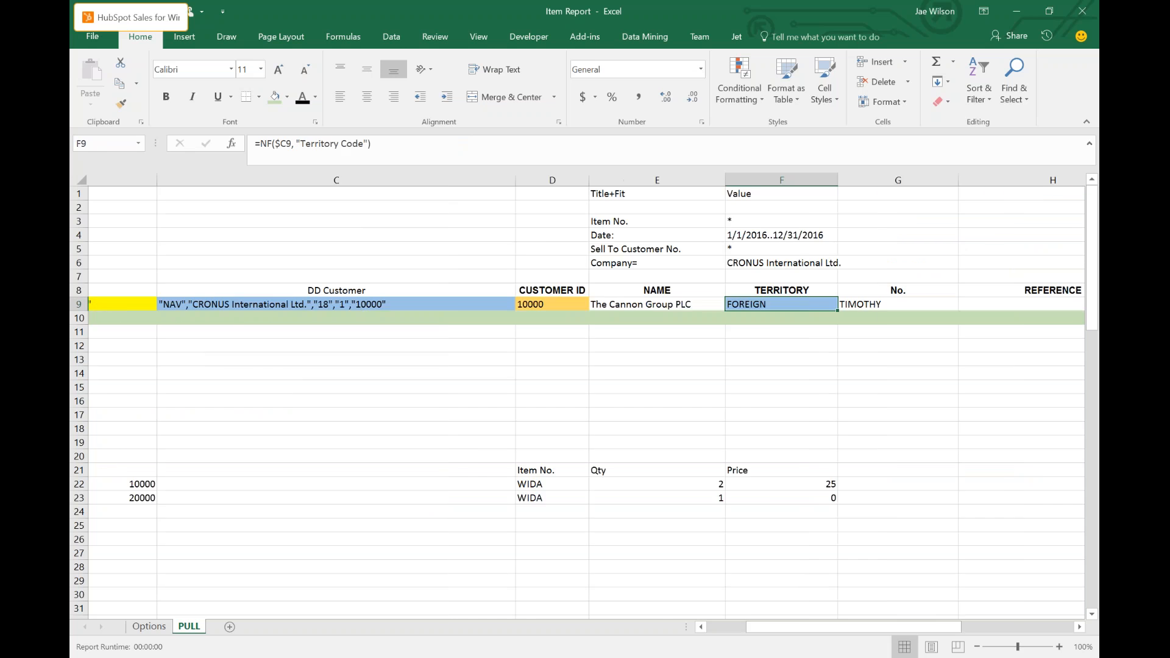
key(Right)
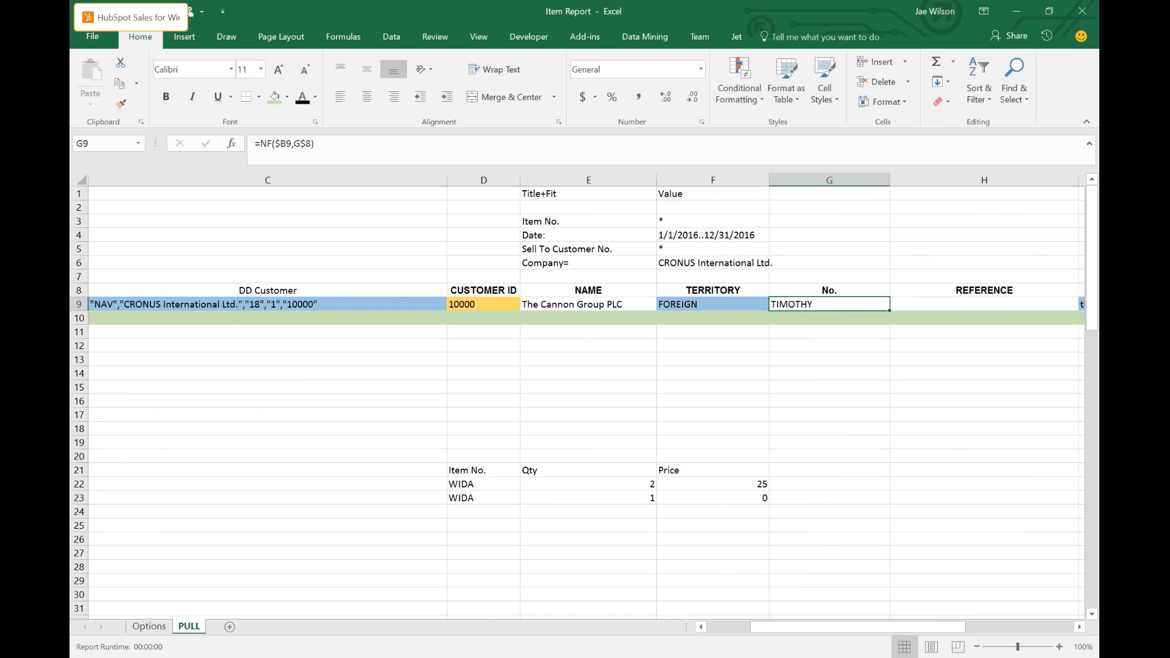
key(Right)
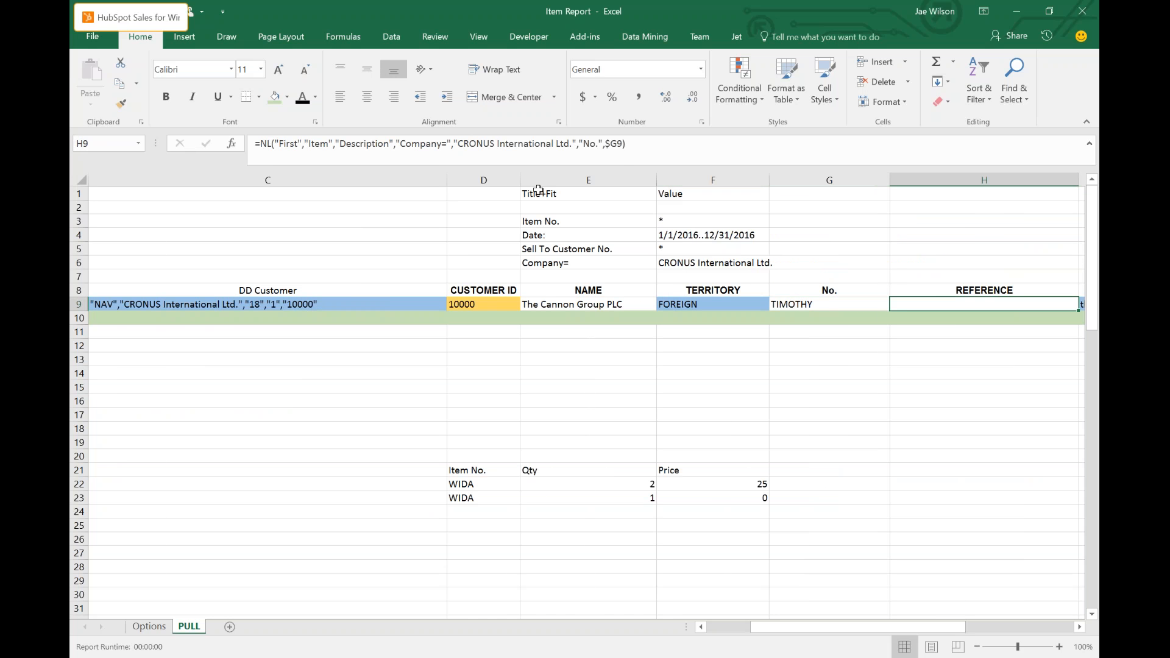
click(605, 143)
text("@@)
text("&)
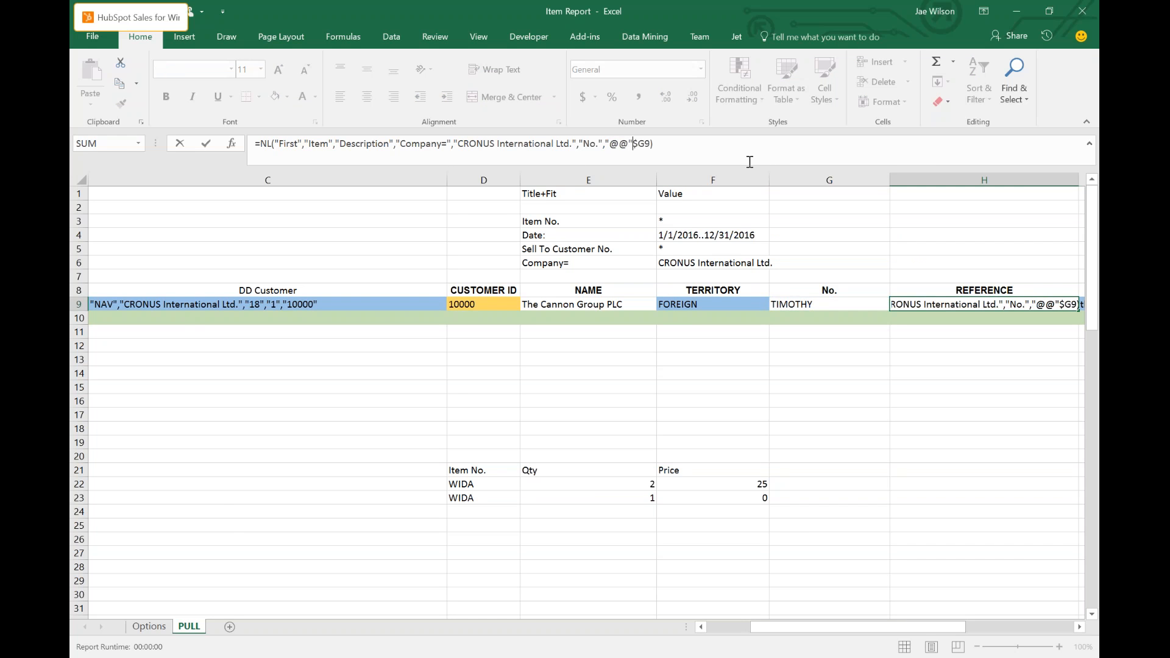
key(Return)
key(Up)
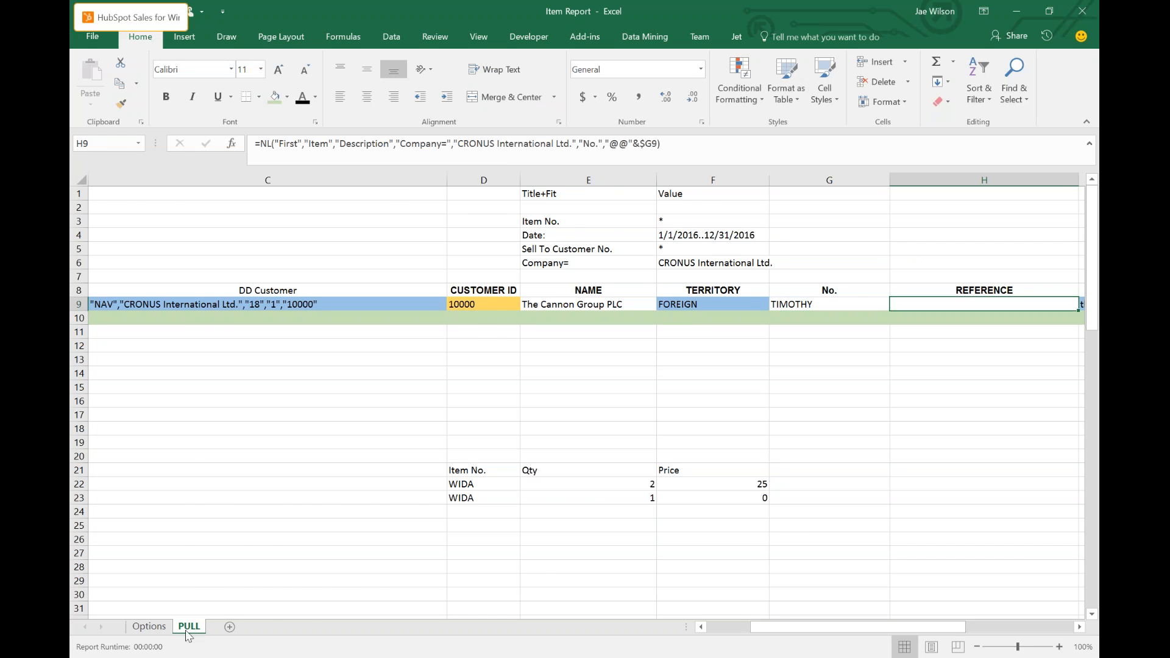
Review the reported quantity problem and its NL formula in C12:H18 on the Options sheet.
click(149, 627)
click(347, 422)
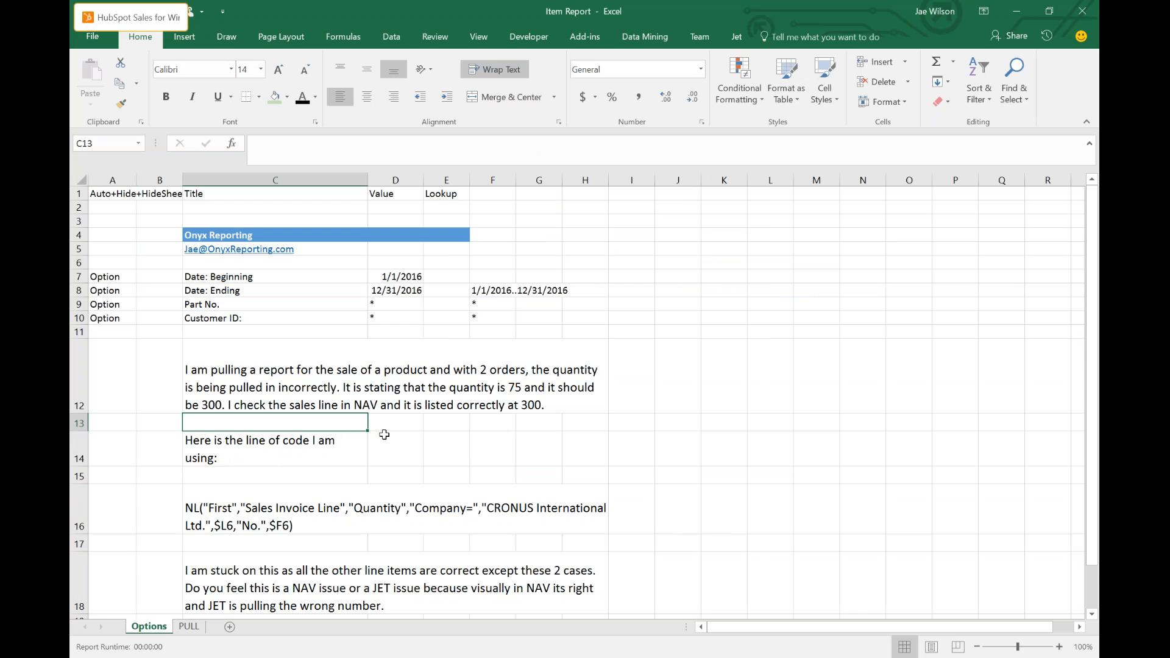
scroll(388, 434, down, 1)
drag(363, 360, 278, 546)
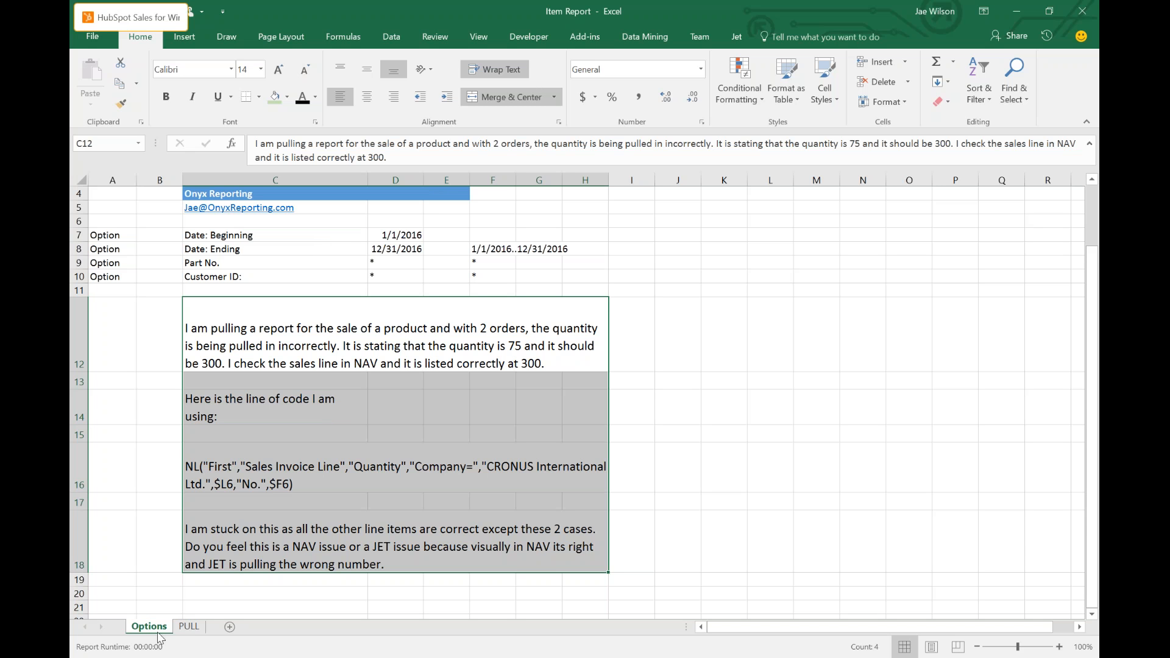
Return to the PULL sheet and inspect the Sales Invoice Line formula in B9 and the Jet tools.
click(189, 627)
click(261, 334)
key(Home)
click(353, 309)
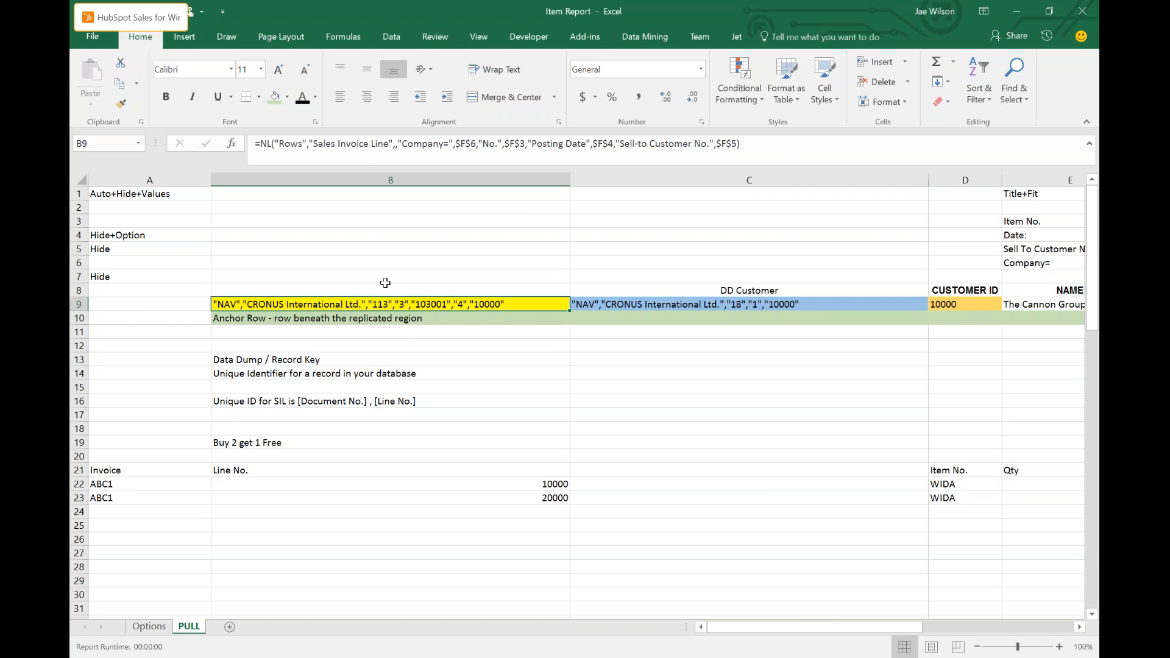
click(731, 32)
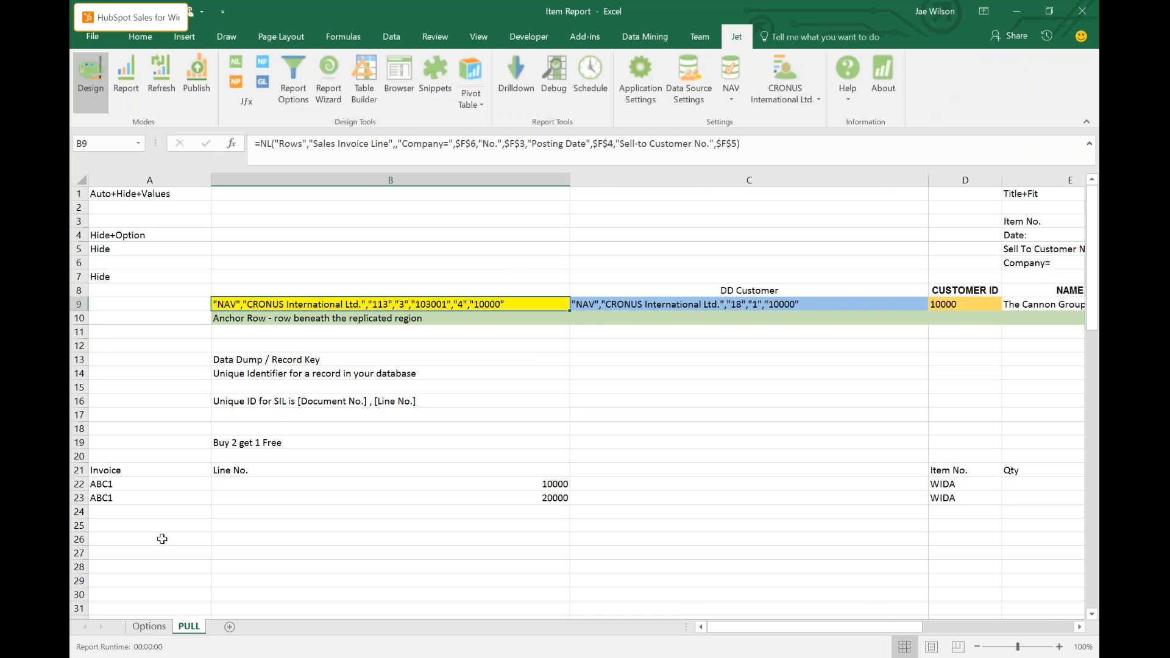
Go back to the problem description on the Options sheet.
click(149, 626)
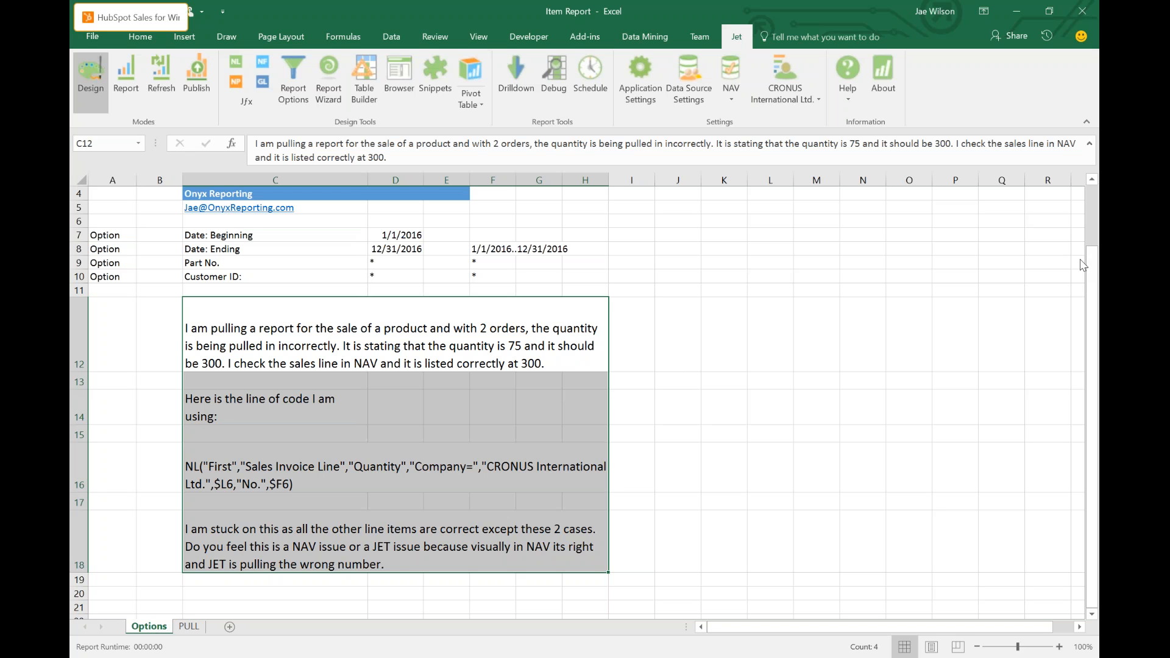
key(alt+Tab)
key(alt+Tab)
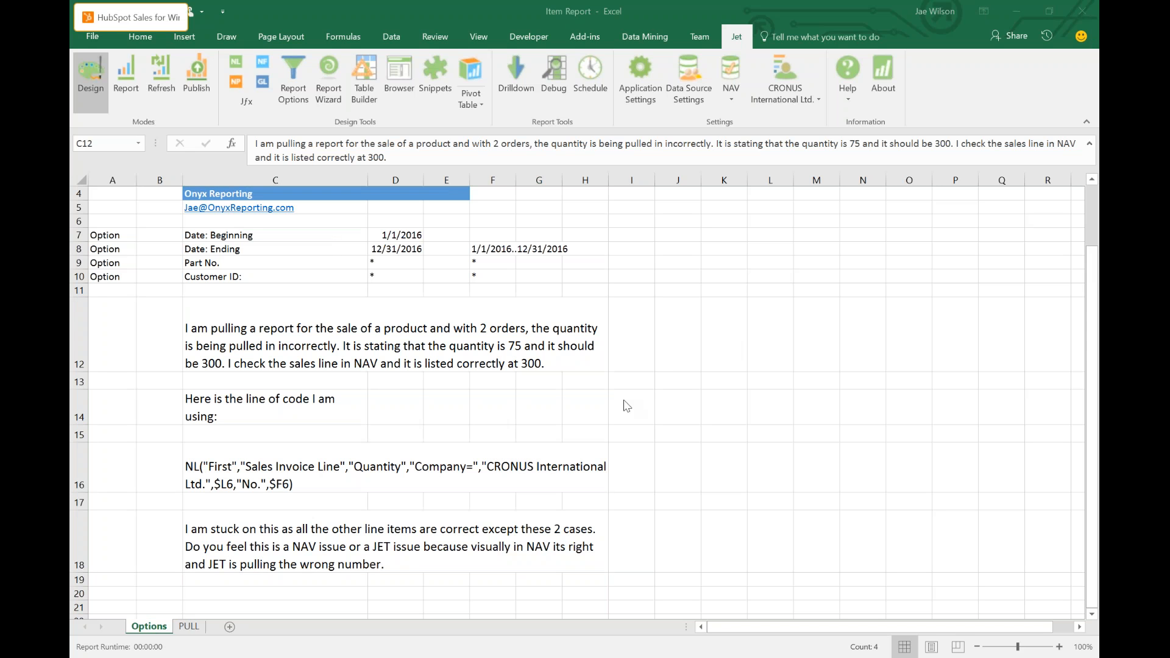